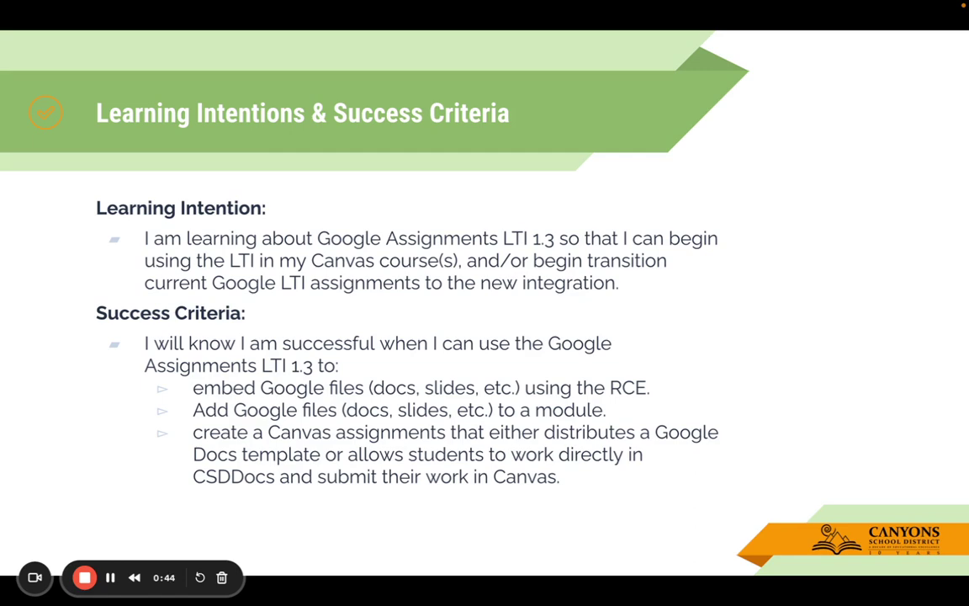
# Step: Advance the slideshow from Learning Intentions & Success Criteria to the Agenda slide
pyautogui.press('Right')
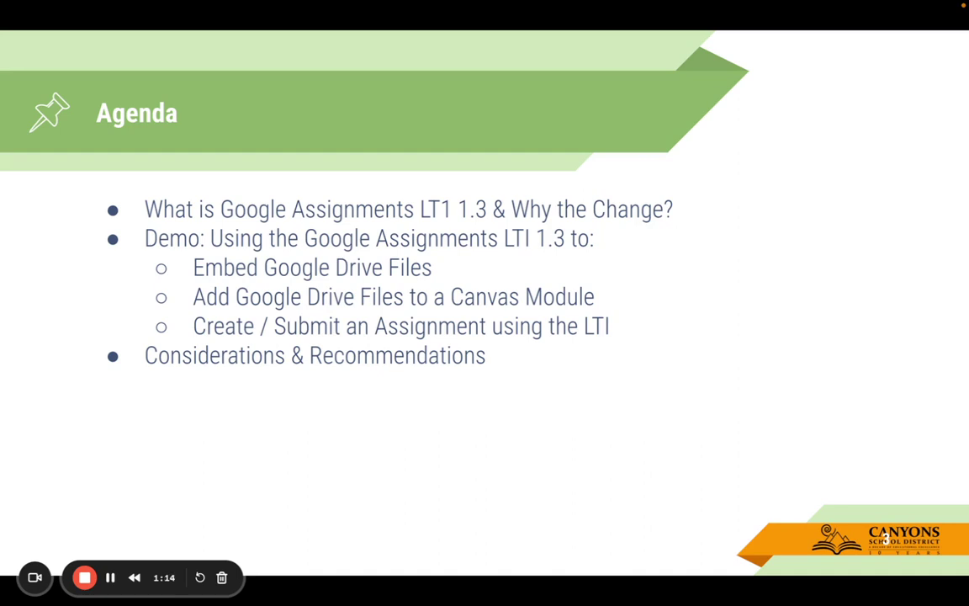
# Step: Advance to slide 4, 'What is Google Assignments LTI 1.3 & Why the Change?'
pyautogui.press('Right')
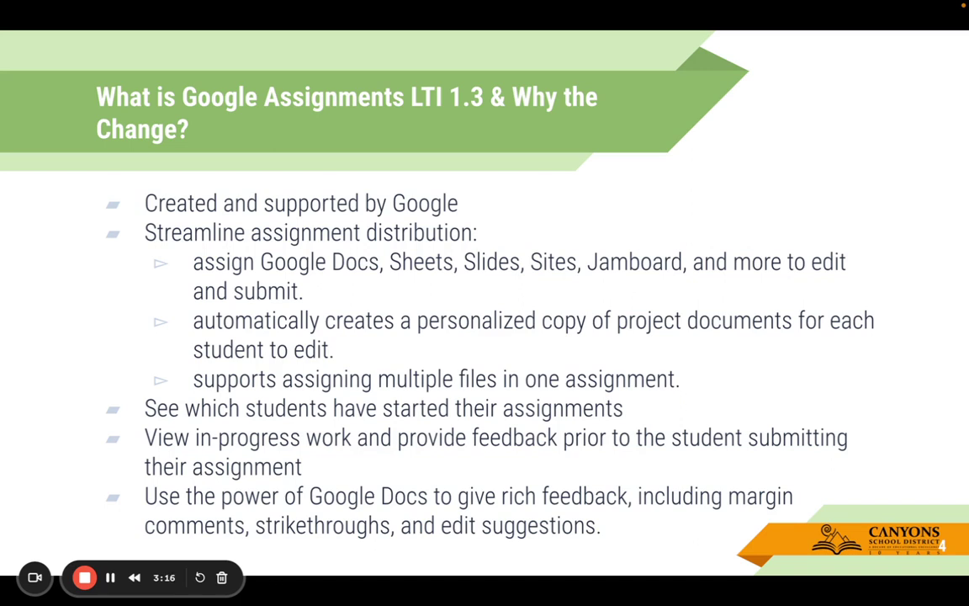
# Step: Reveal the Google Apps LTI retirement note, advance to 'Demo: Embedding Google Drive Files', and exit the slideshow
pyautogui.press('Right')
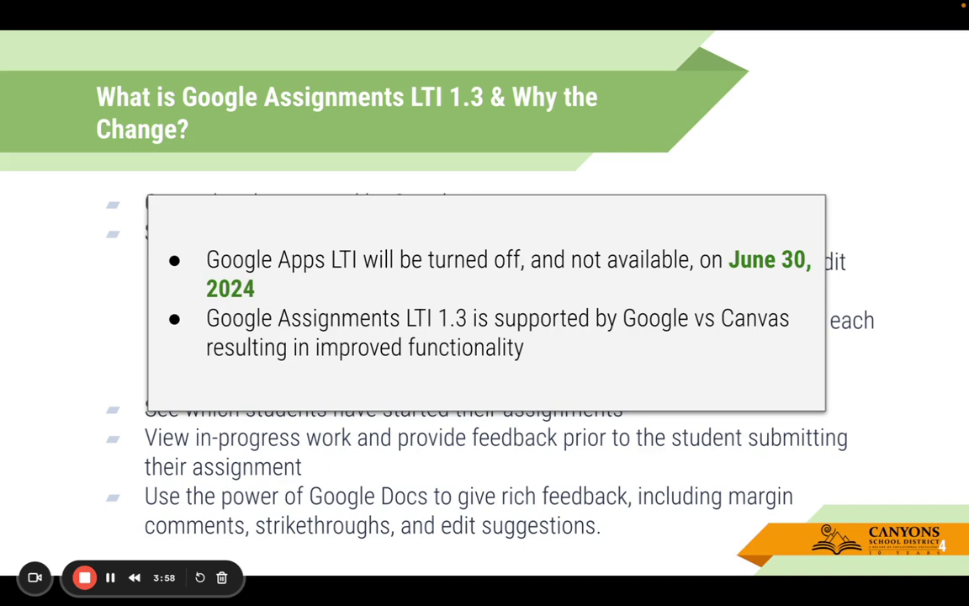
pyautogui.press('Right')
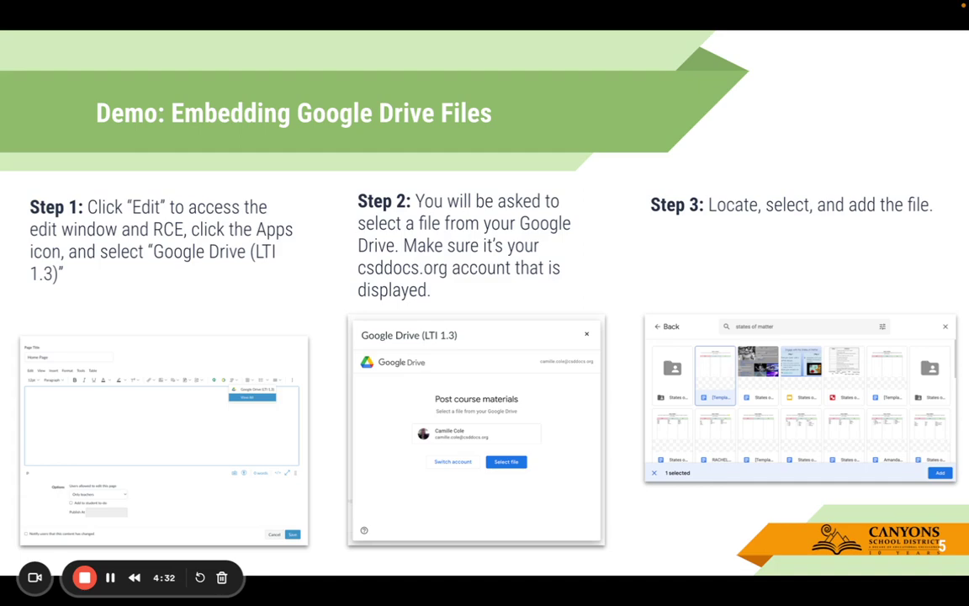
pyautogui.press('Escape')
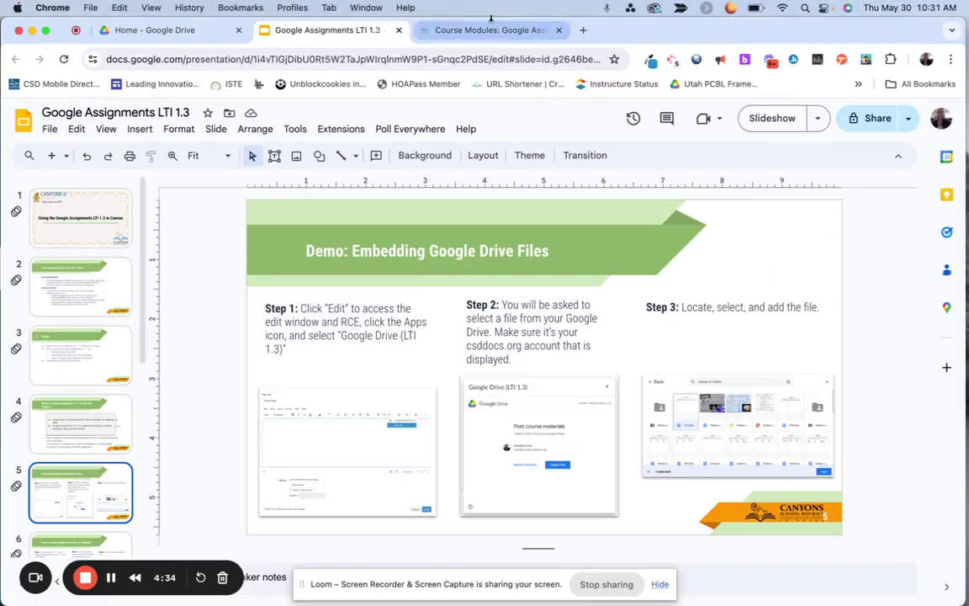
# Step: Edit the States of Matter Example assignment and add a blank line after its directions
pyautogui.click(492, 26)
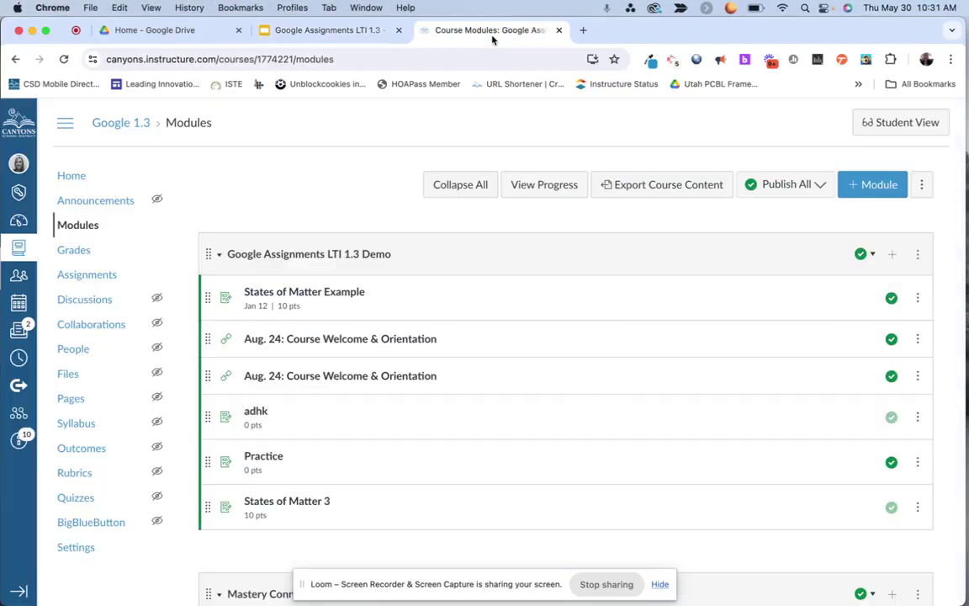
pyautogui.click(327, 292)
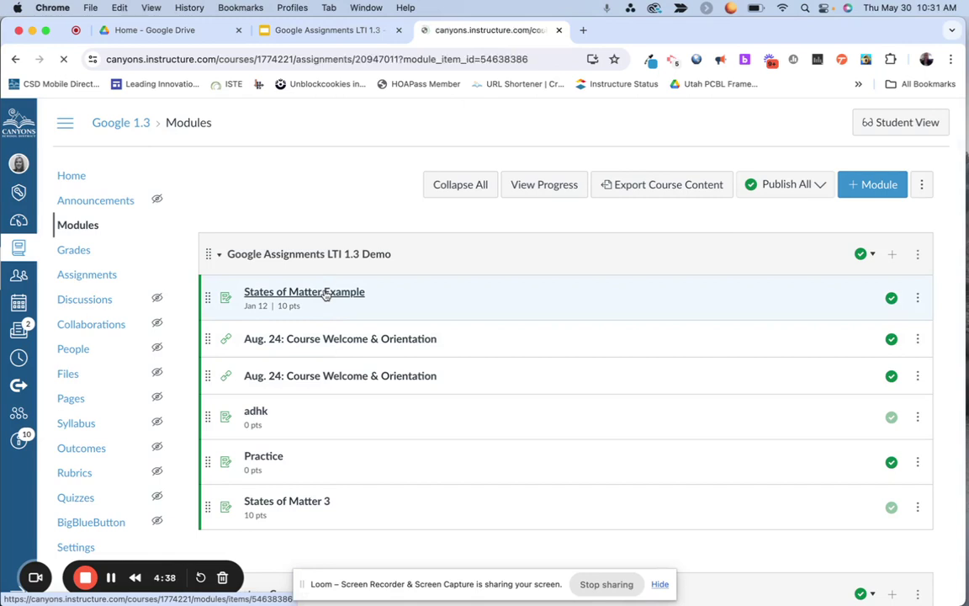
pyautogui.click(812, 180)
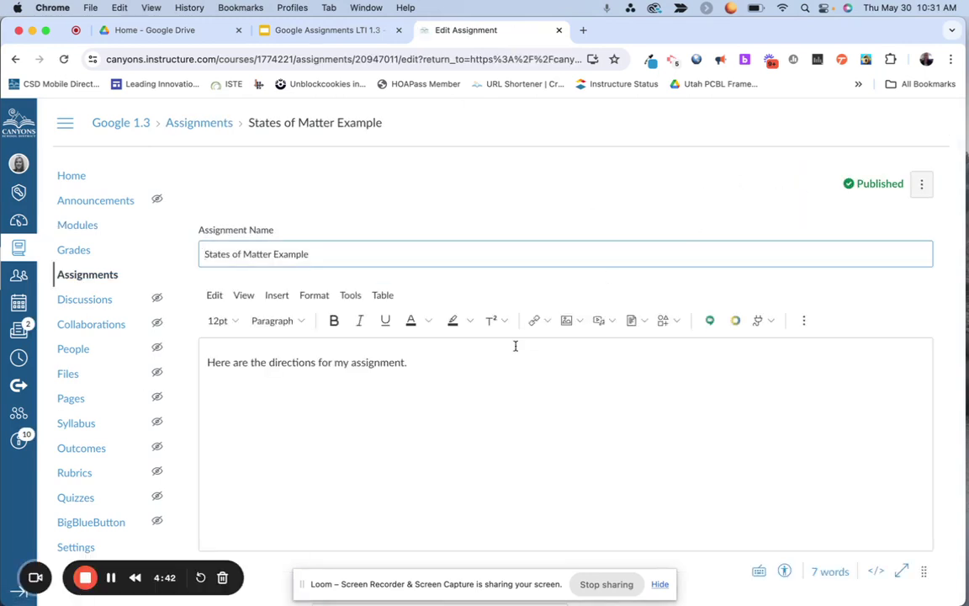
pyautogui.scroll(-2, 515, 346)
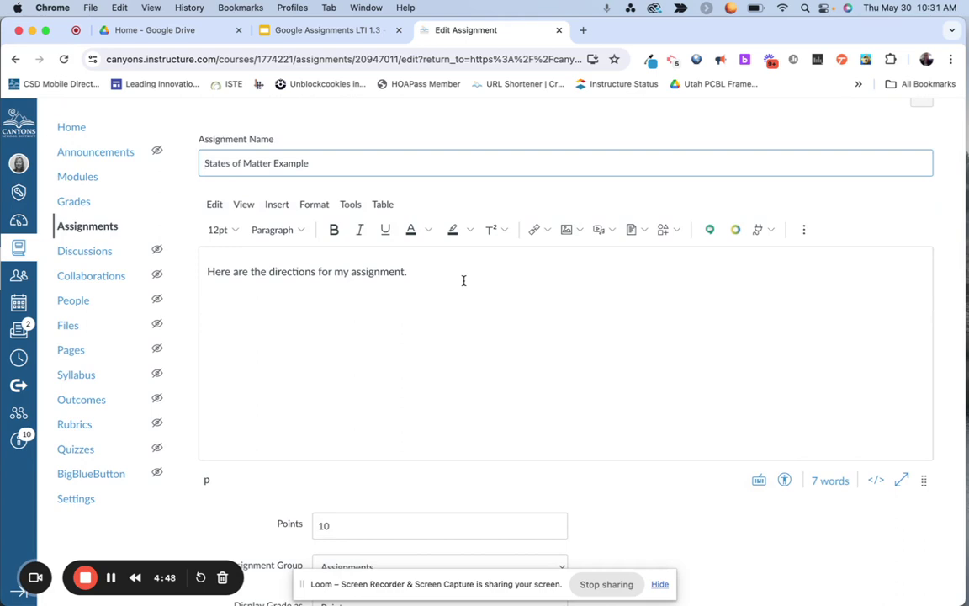
pyautogui.click(414, 271)
pyautogui.press('super+a')
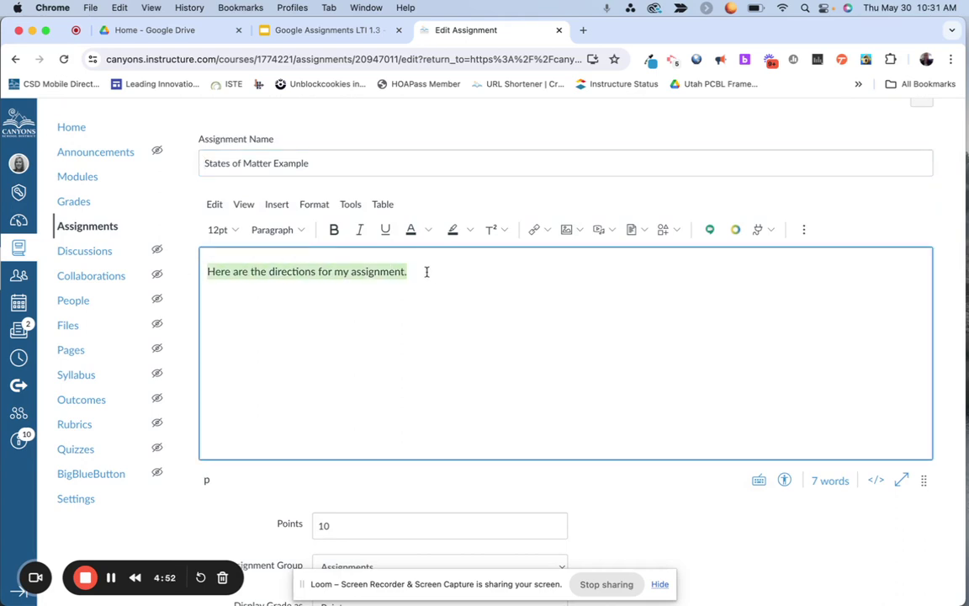
pyautogui.click(426, 271)
pyautogui.press('Return')
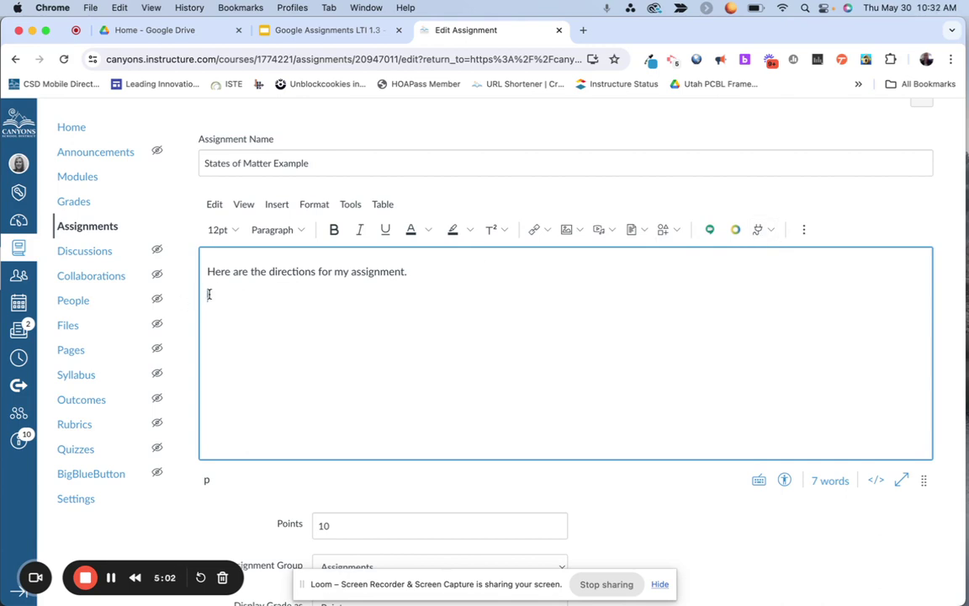
# Step: Launch Google Drive (LTI 1.3) from the editor's View All apps list
pyautogui.click(758, 231)
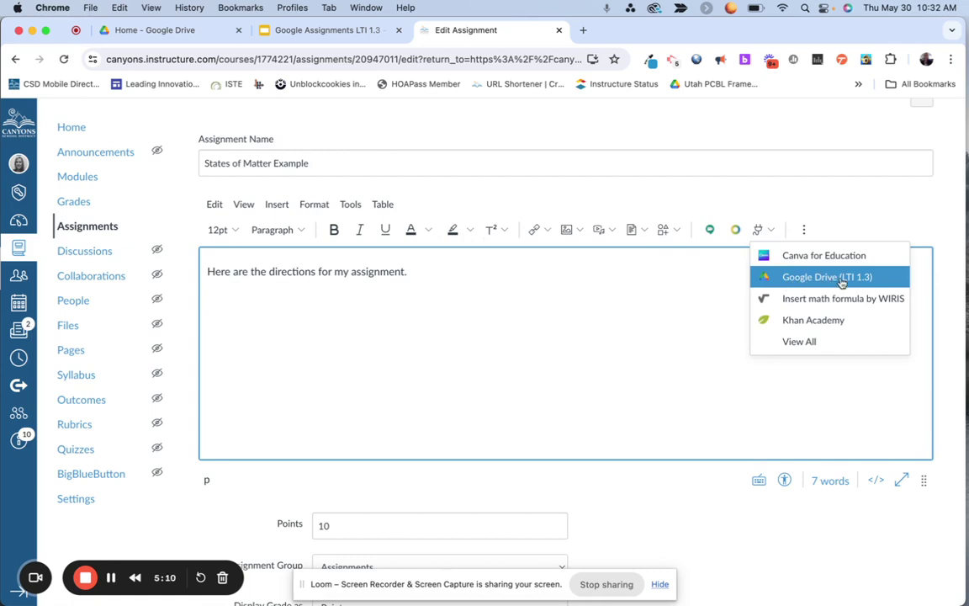
pyautogui.click(798, 345)
pyautogui.scroll(-15, 424, 342)
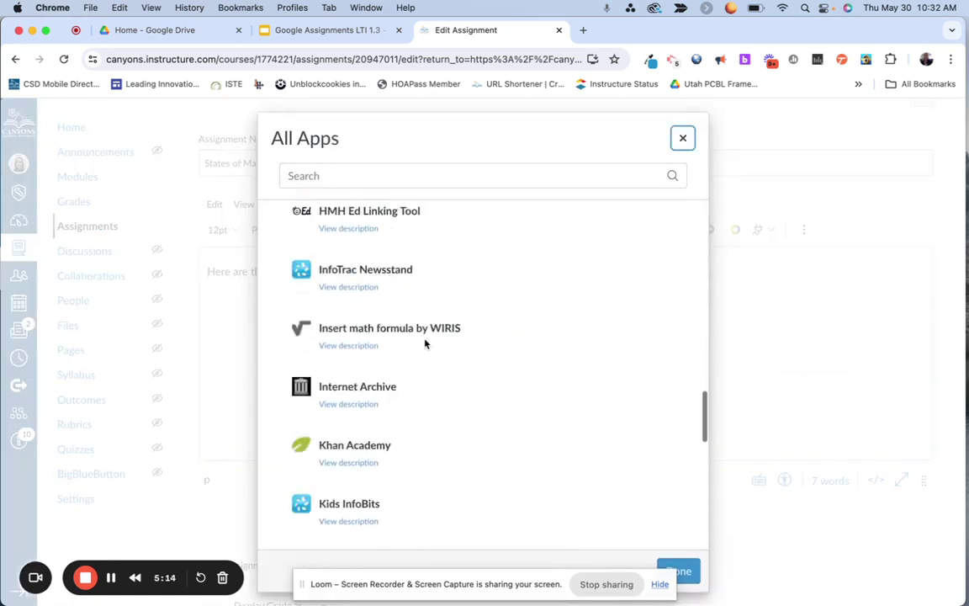
pyautogui.scroll(5, 424, 341)
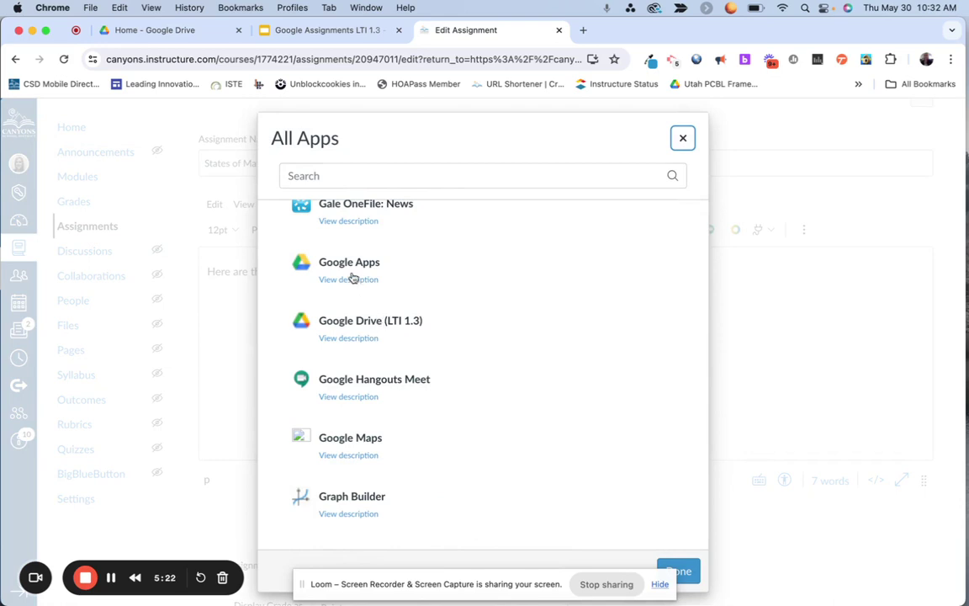
pyautogui.click(352, 322)
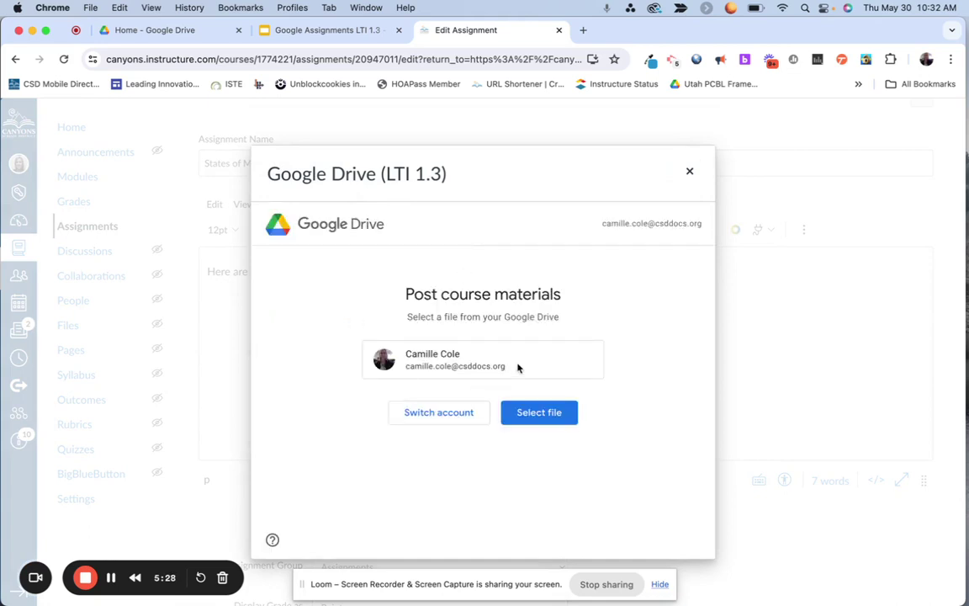
pyautogui.rightClick(473, 354)
pyautogui.click(610, 306)
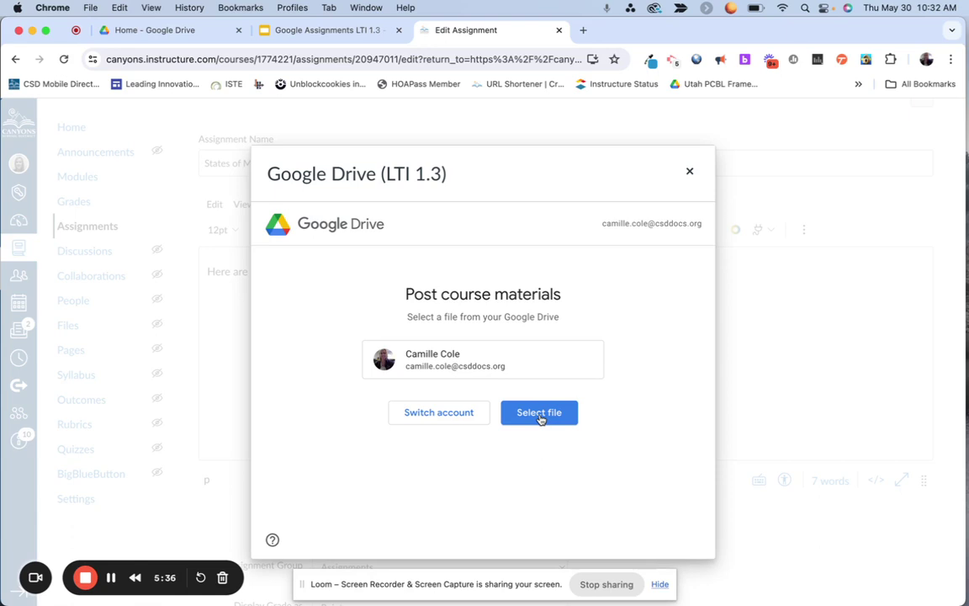
# Step: Pick the Google Assignments LTI 1.3 presentation in Drive and attach it with link sharing
pyautogui.click(539, 414)
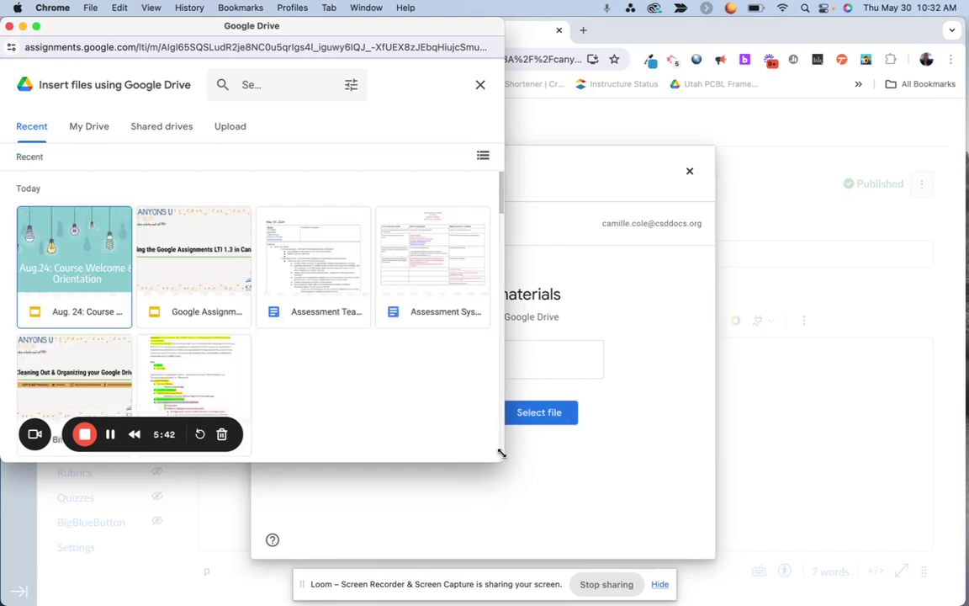
pyautogui.moveTo(507, 457); pyautogui.dragTo(584, 451)
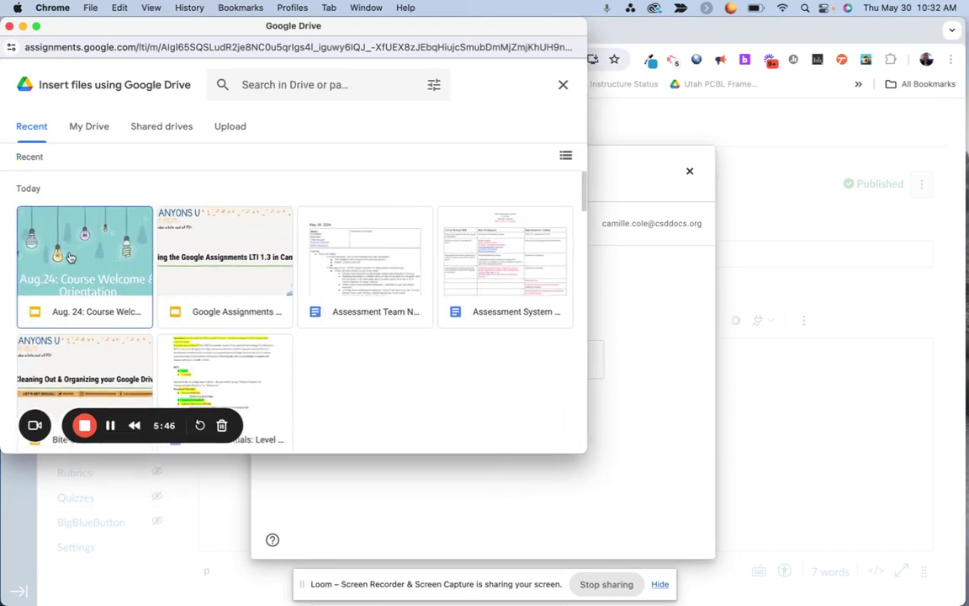
pyautogui.click(199, 267)
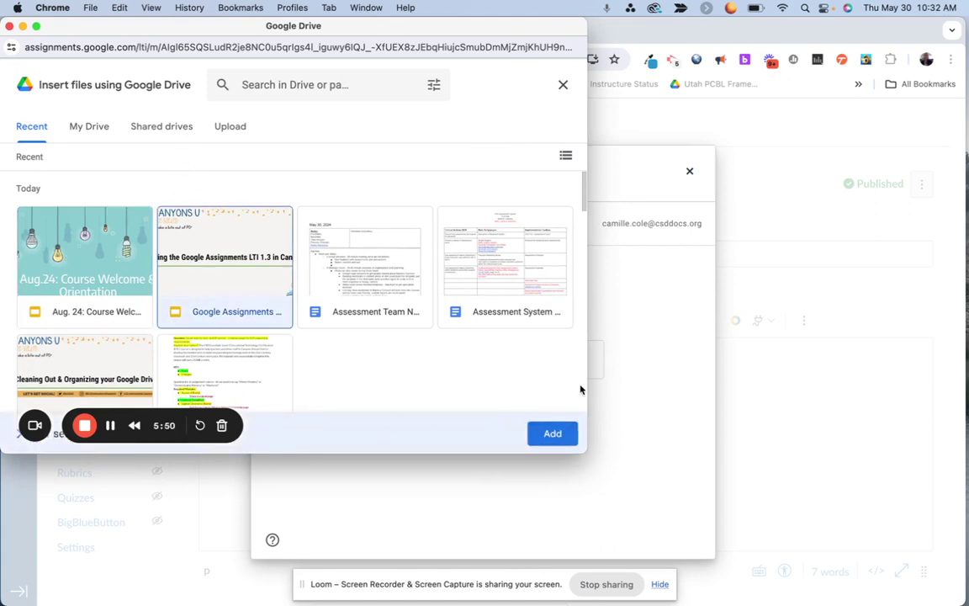
pyautogui.click(554, 434)
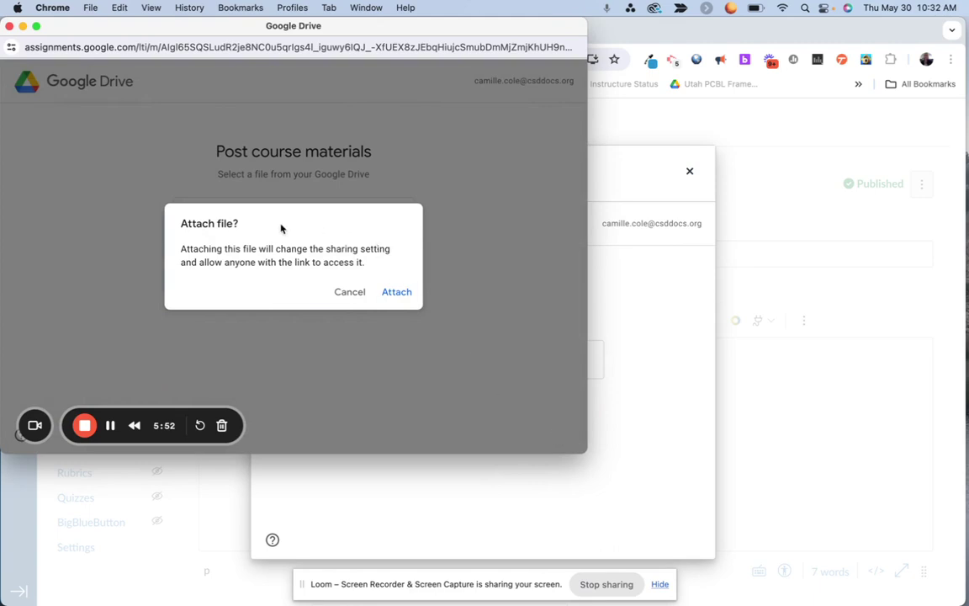
pyautogui.click(397, 292)
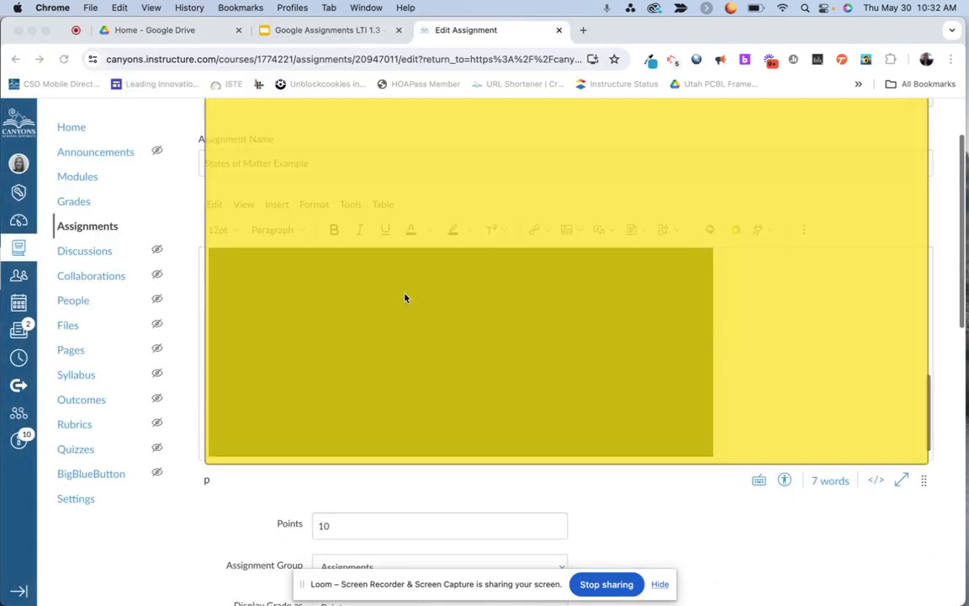
# Step: Save the assignment with the embedded presentation
pyautogui.scroll(-5, 443, 345)
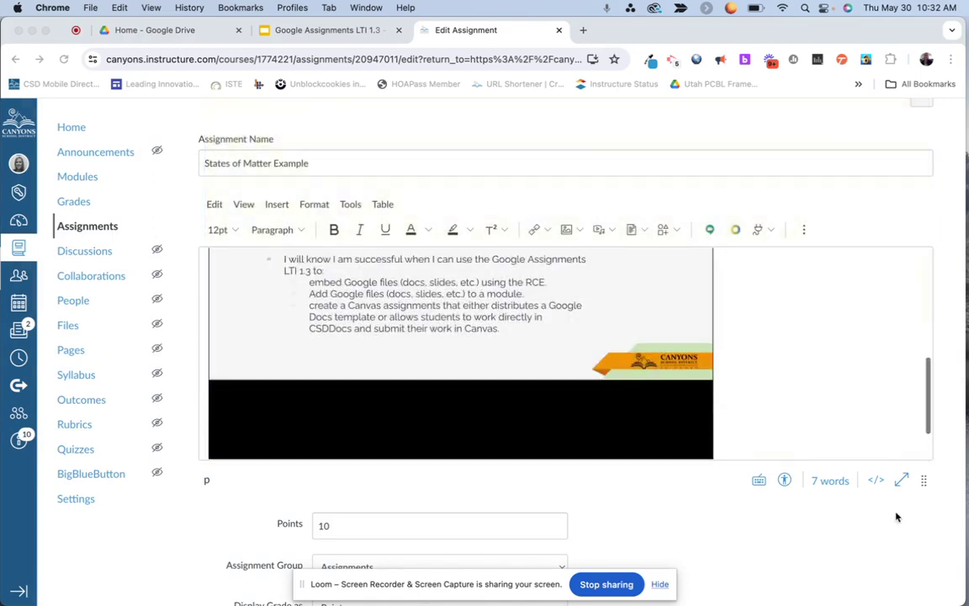
pyautogui.scroll(-5, 749, 539)
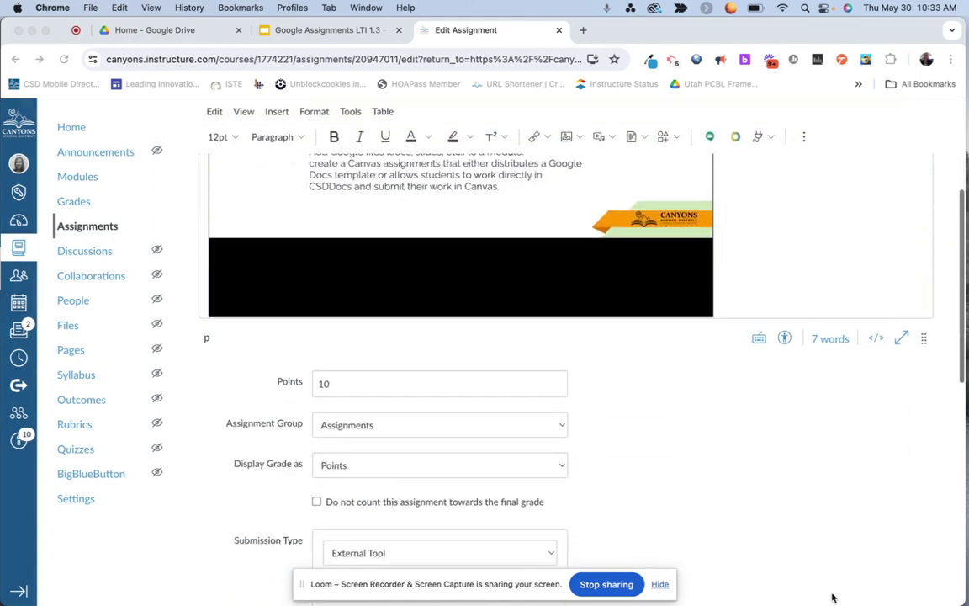
pyautogui.scroll(-10, 833, 593)
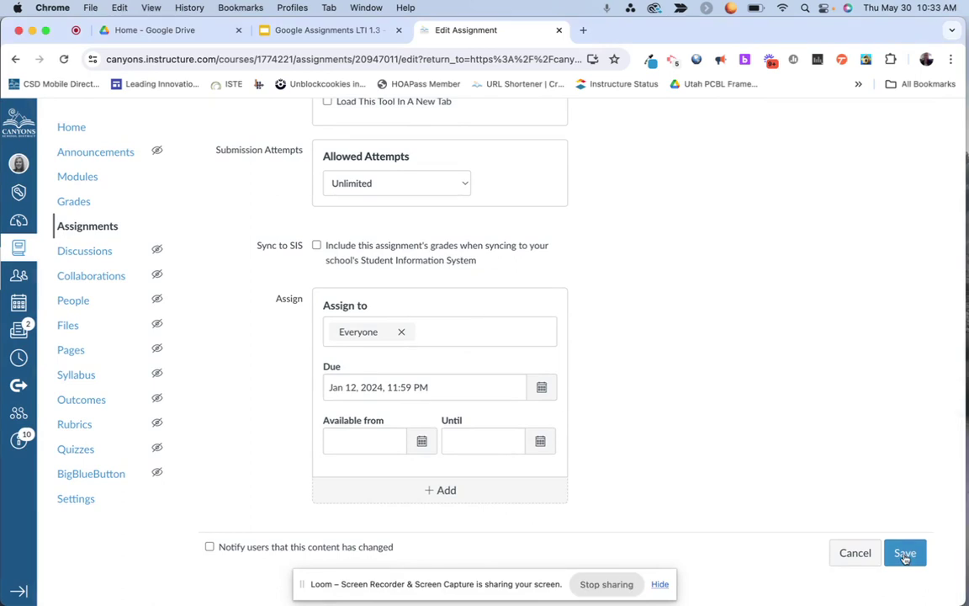
pyautogui.click(905, 553)
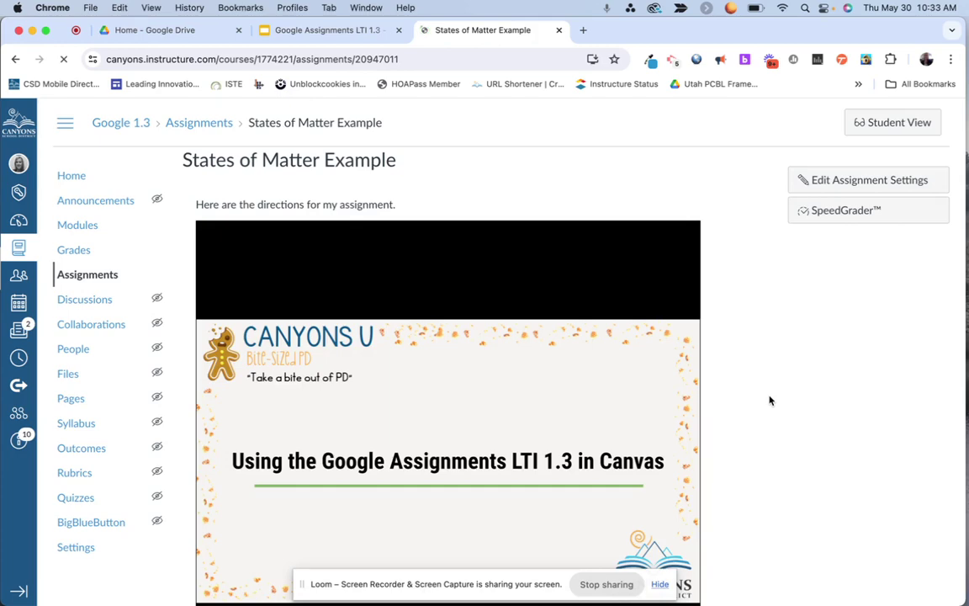
# Step: Page the embedded slides through Agenda to 'Why the Change?', then open course Modules
pyautogui.scroll(-5, 769, 401)
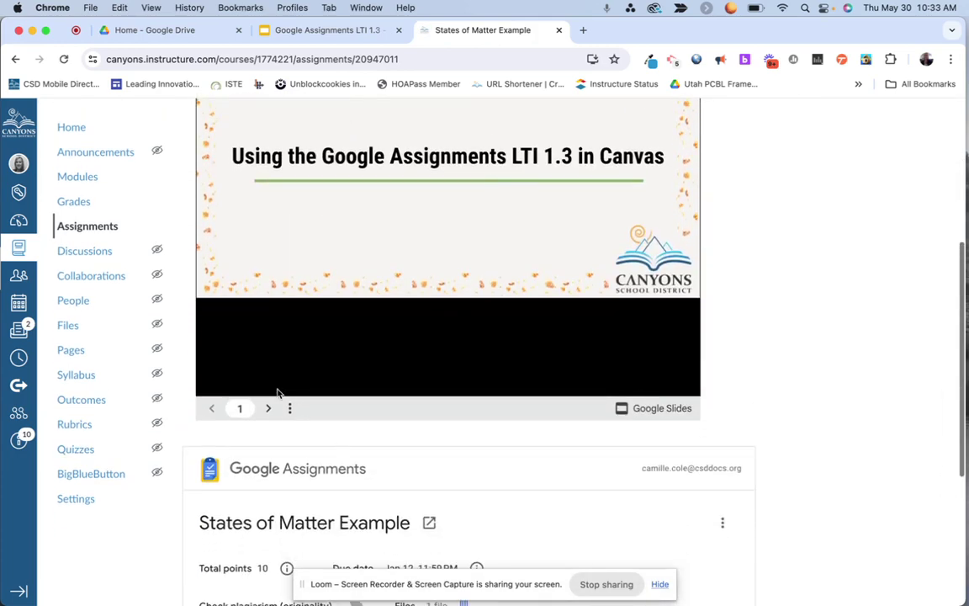
pyautogui.click(268, 408)
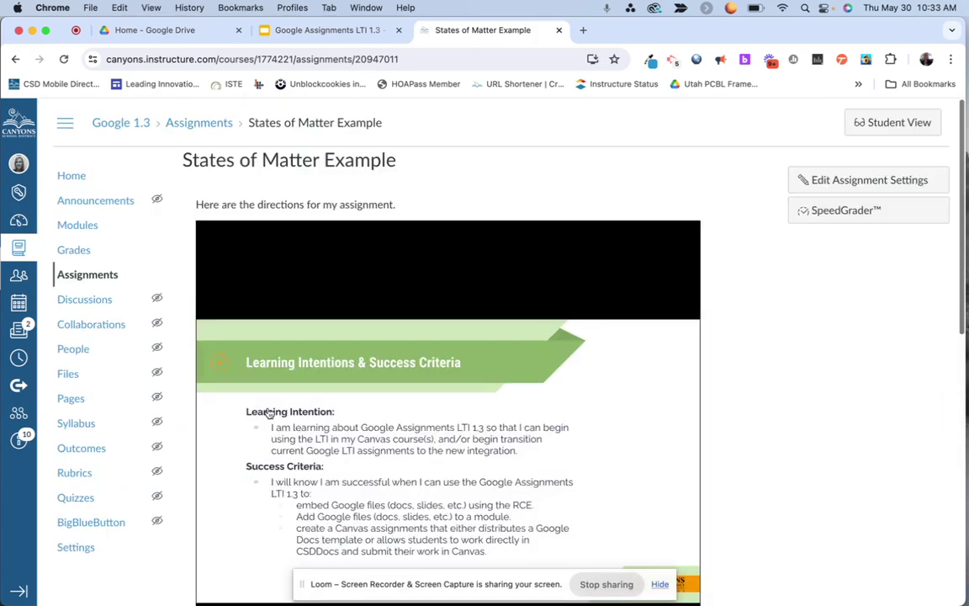
pyautogui.scroll(-2, 715, 361)
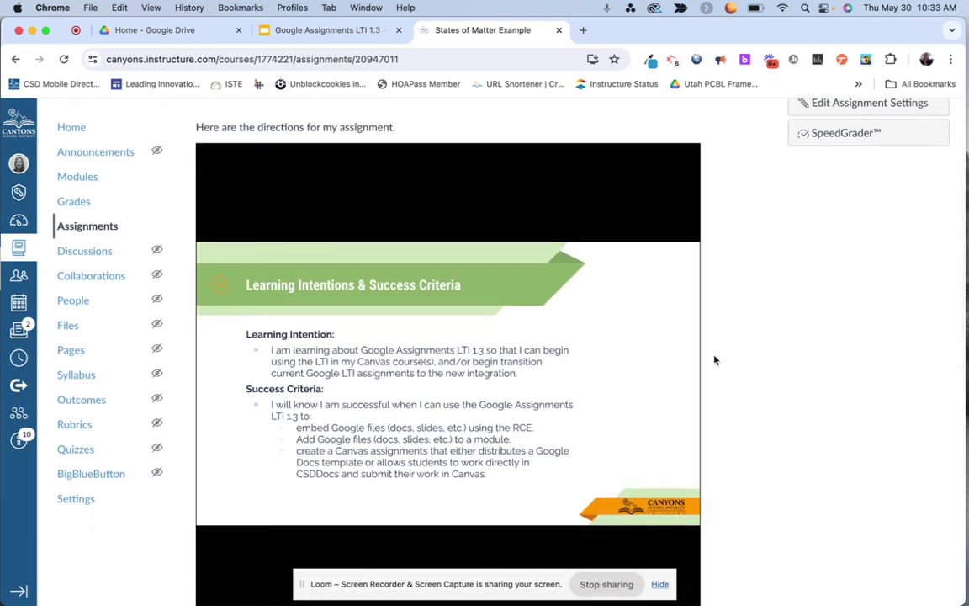
pyautogui.press('Right')
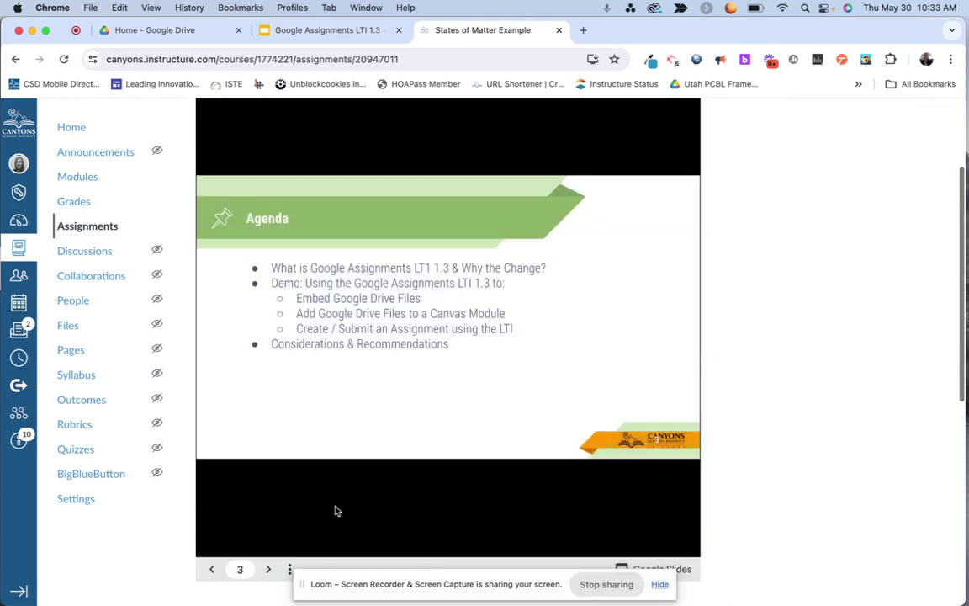
pyautogui.click(268, 569)
pyautogui.click(271, 577)
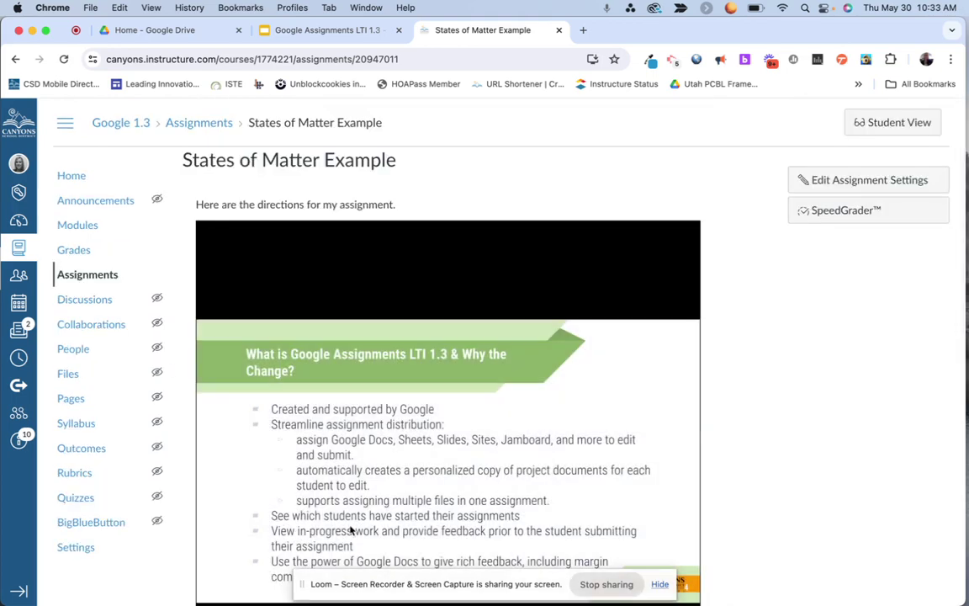
pyautogui.click(84, 224)
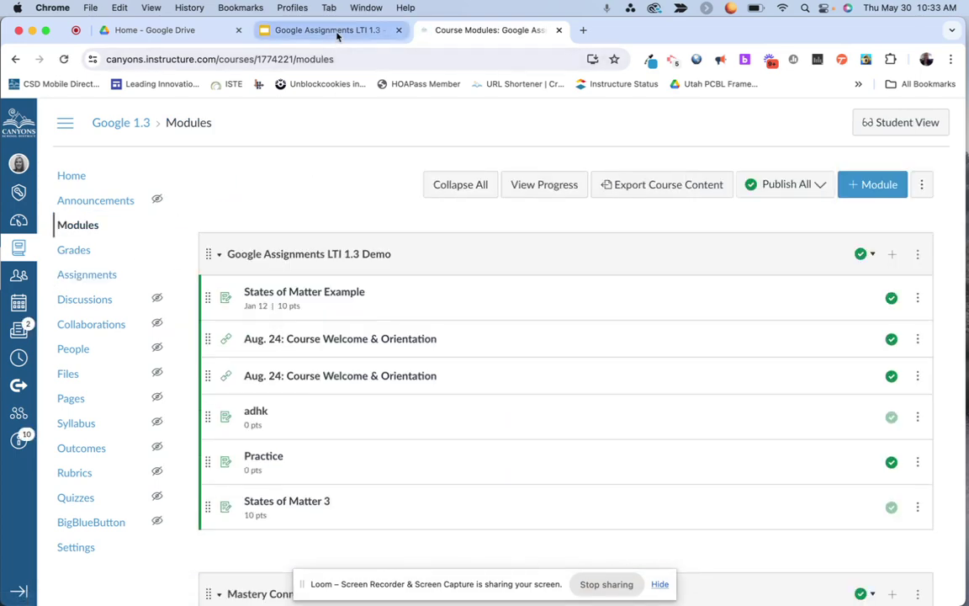
# Step: Present the deck full screen and advance to slide 6, 'Demo: Adding Google Drive Files to a Module'
pyautogui.click(337, 34)
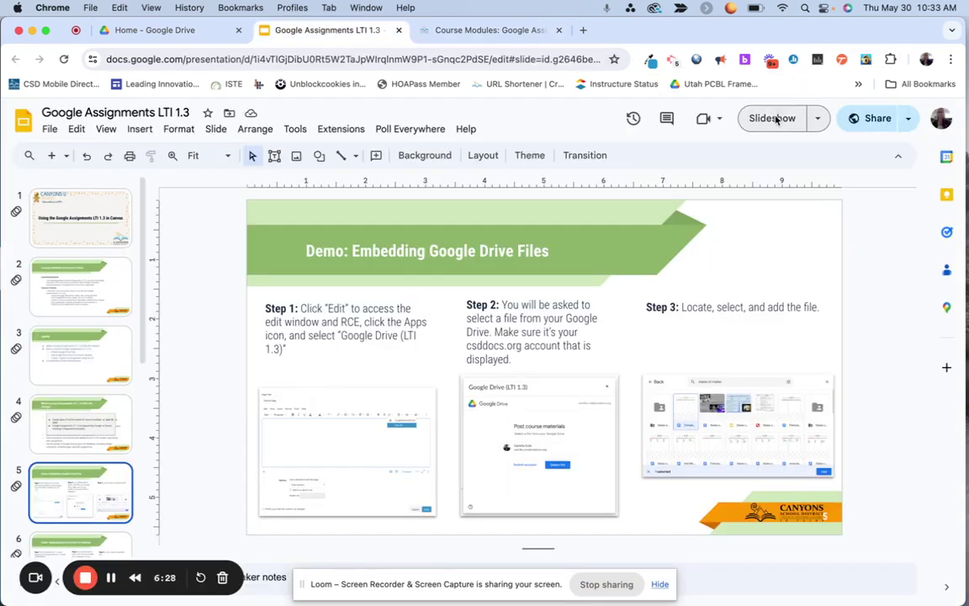
pyautogui.click(775, 119)
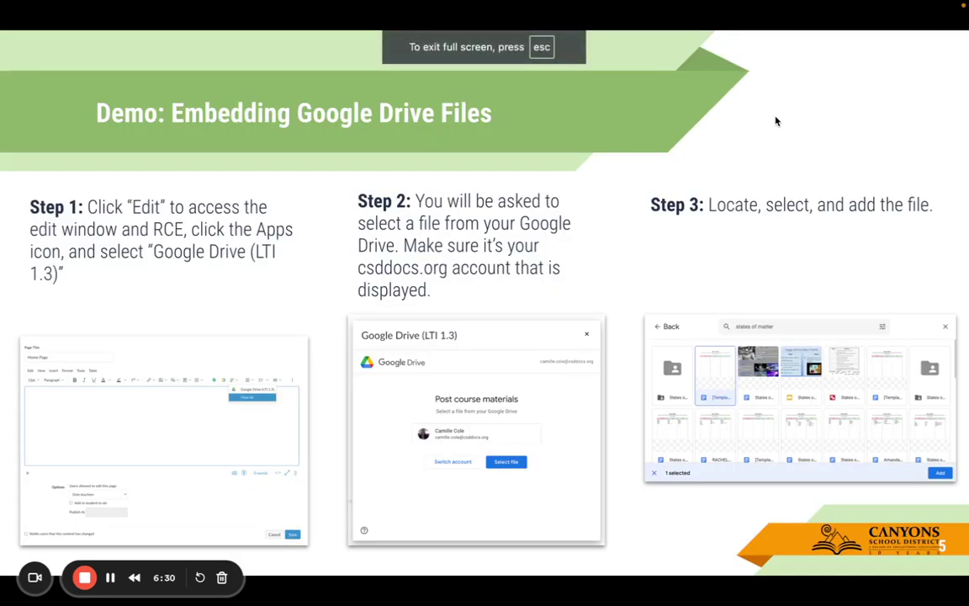
pyautogui.press('Right')
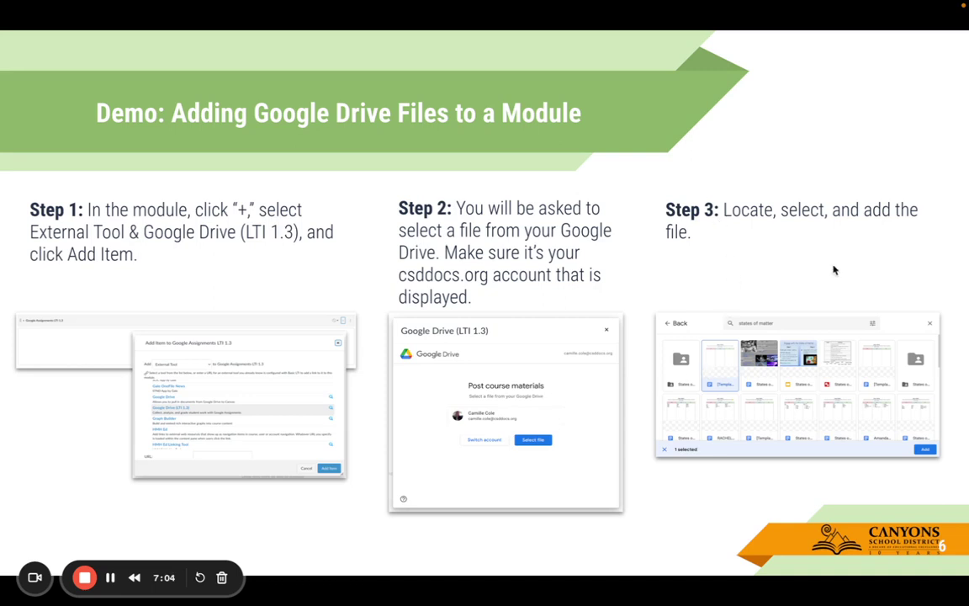
# Step: Start a new External Tool item in the demo module and scroll to Google Drive (LTI 1.3)
pyautogui.press('Escape')
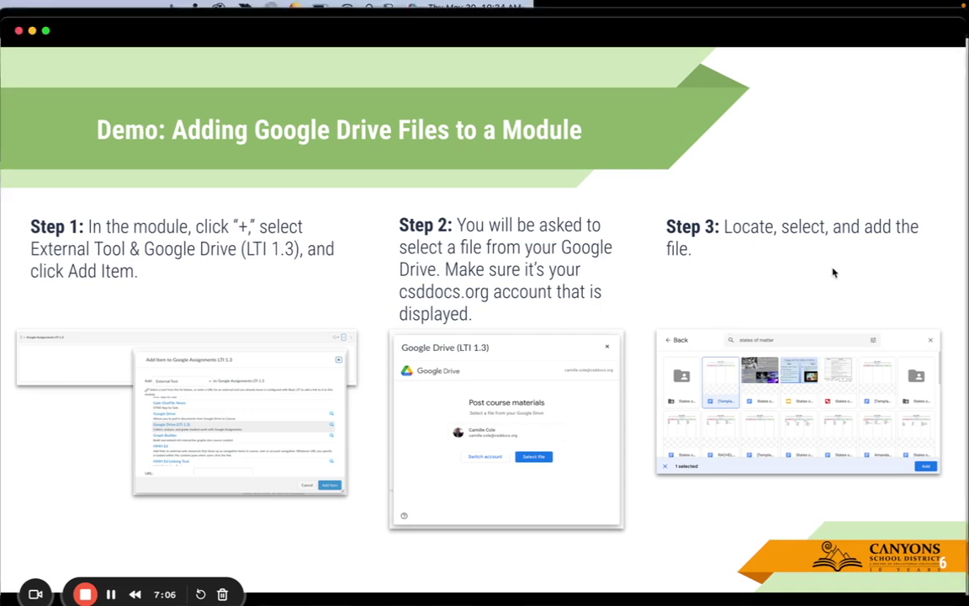
pyautogui.click(497, 31)
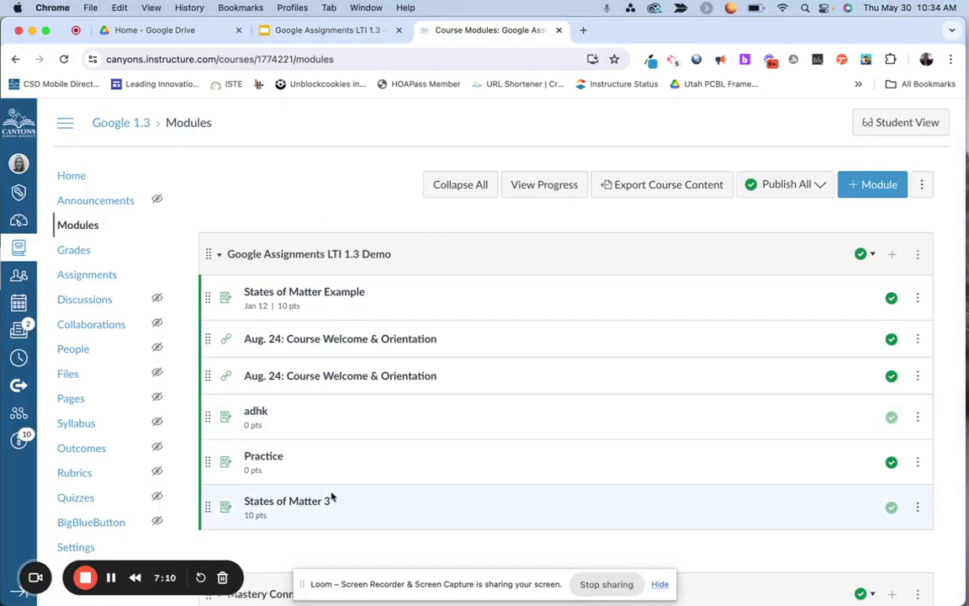
pyautogui.click(892, 254)
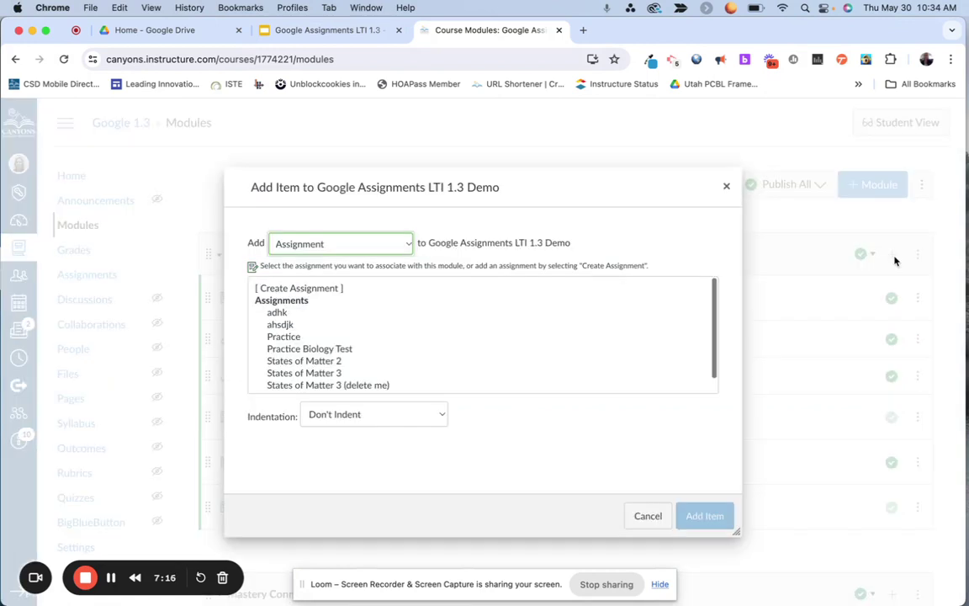
pyautogui.click(368, 244)
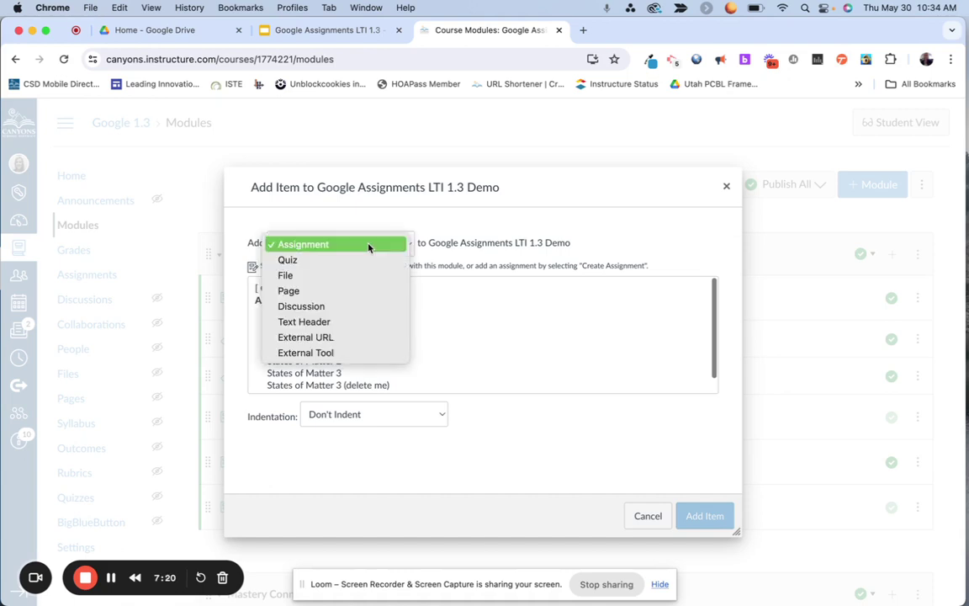
pyautogui.click(351, 353)
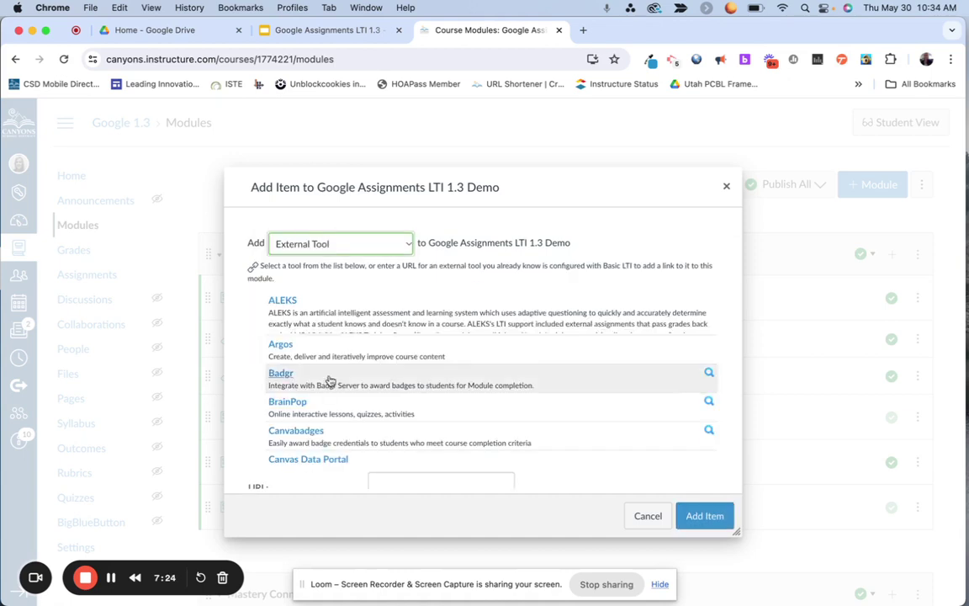
pyautogui.scroll(-5, 331, 379)
pyautogui.scroll(-10, 327, 385)
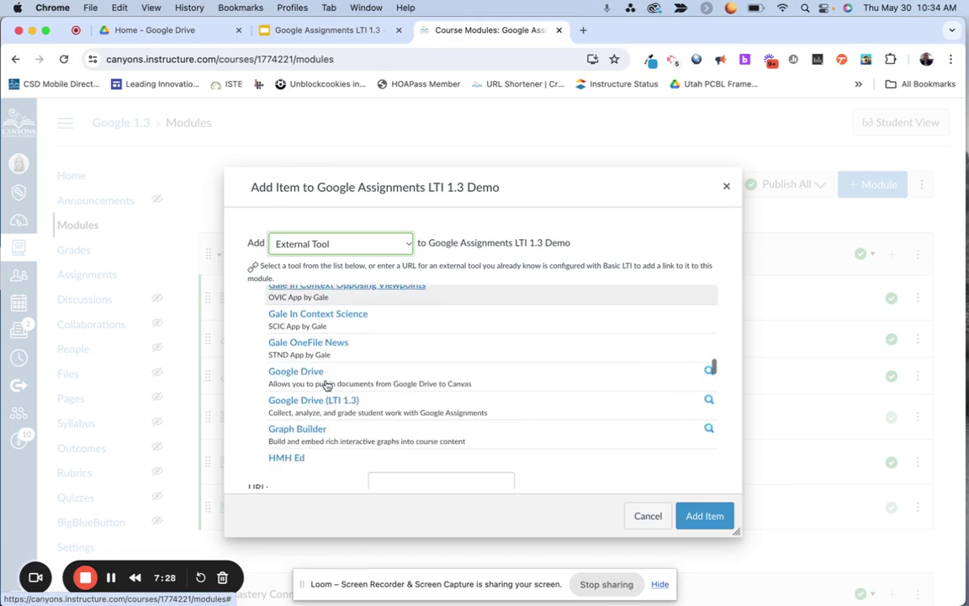
pyautogui.scroll(-1, 327, 385)
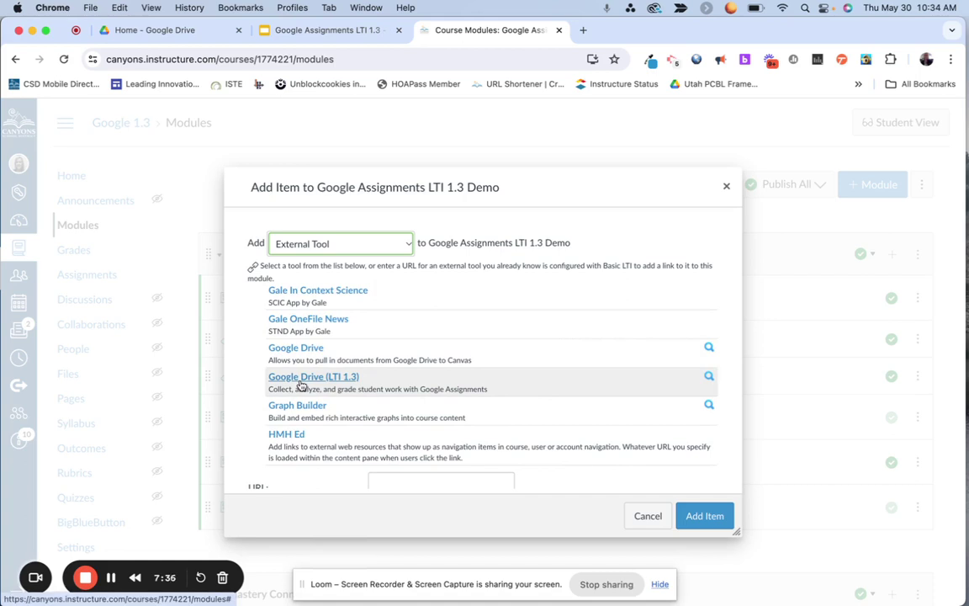
# Step: Attach the Google Assignments LTI 1.3 presentation via Google Drive (LTI 1.3) and add it to the module
pyautogui.click(300, 384)
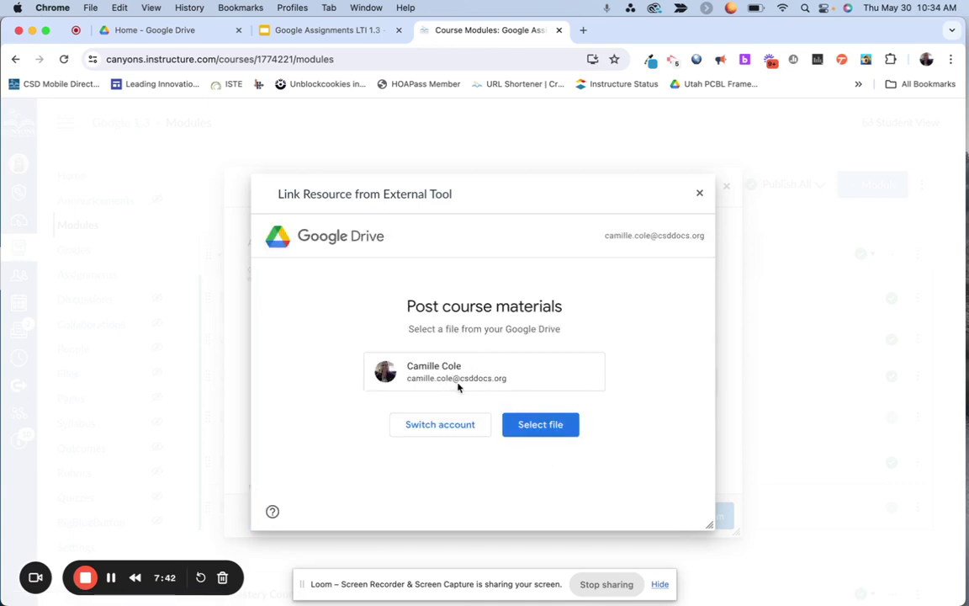
pyautogui.moveTo(526, 381); pyautogui.dragTo(402, 380)
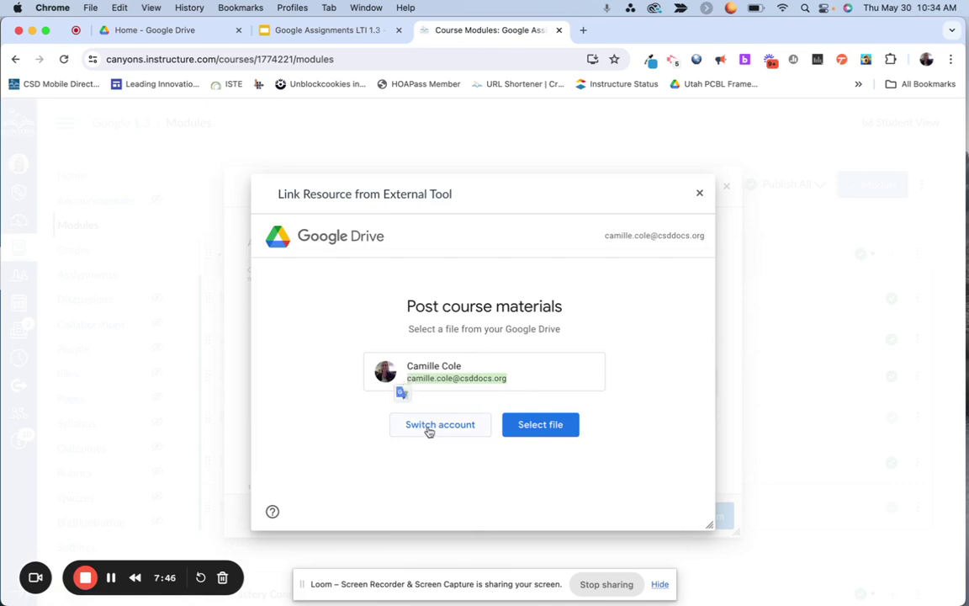
pyautogui.click(545, 429)
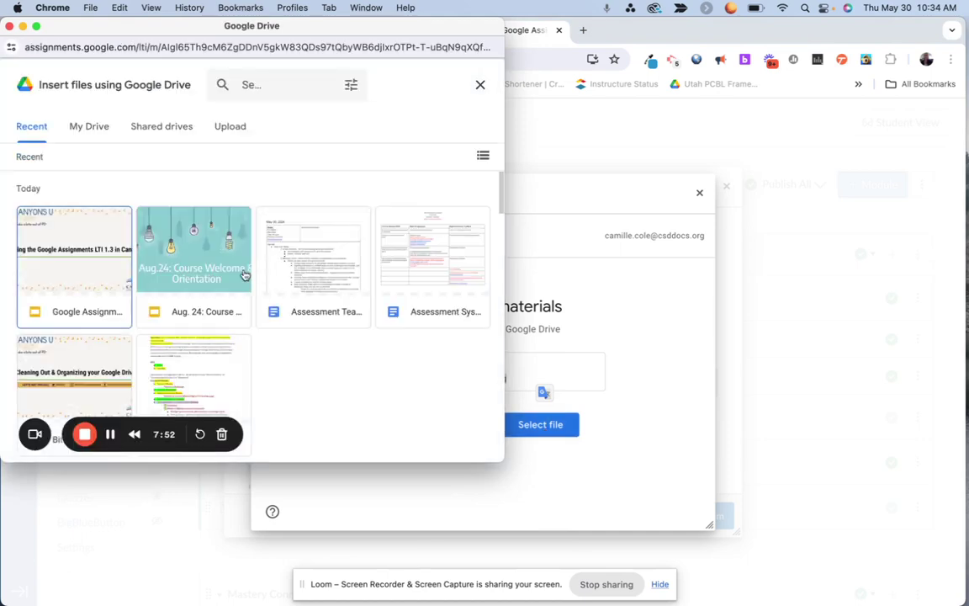
pyautogui.click(88, 258)
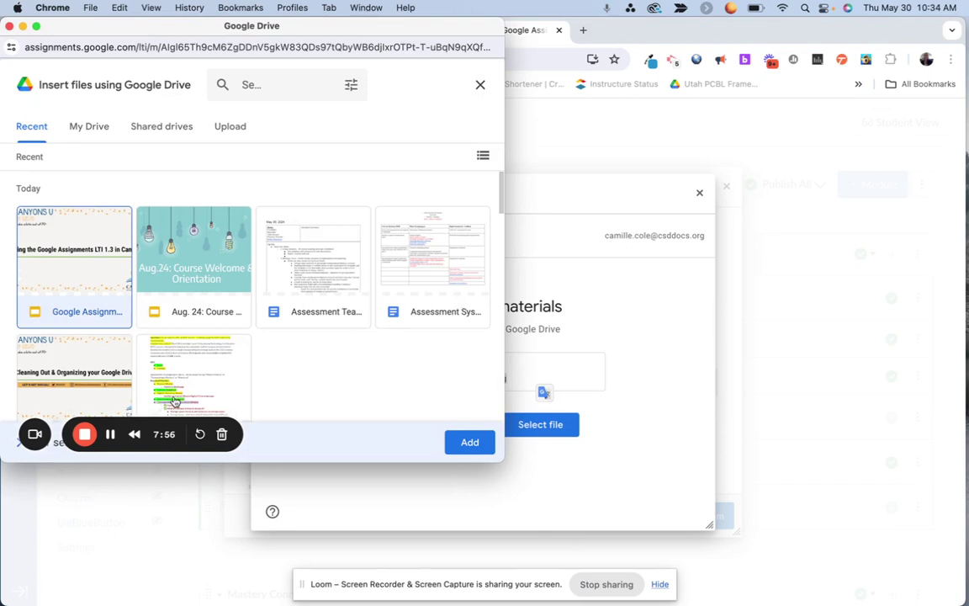
pyautogui.click(468, 442)
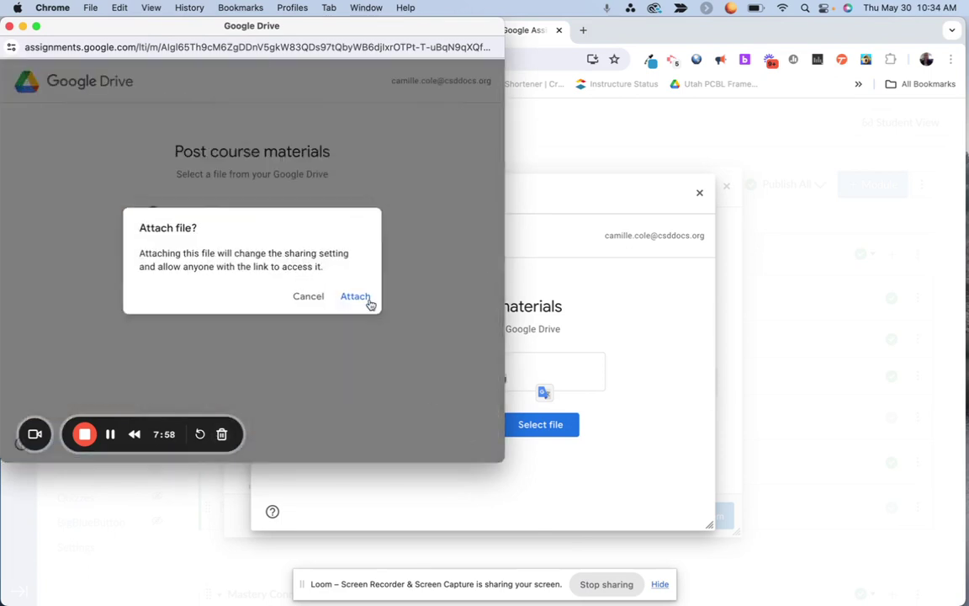
pyautogui.click(359, 300)
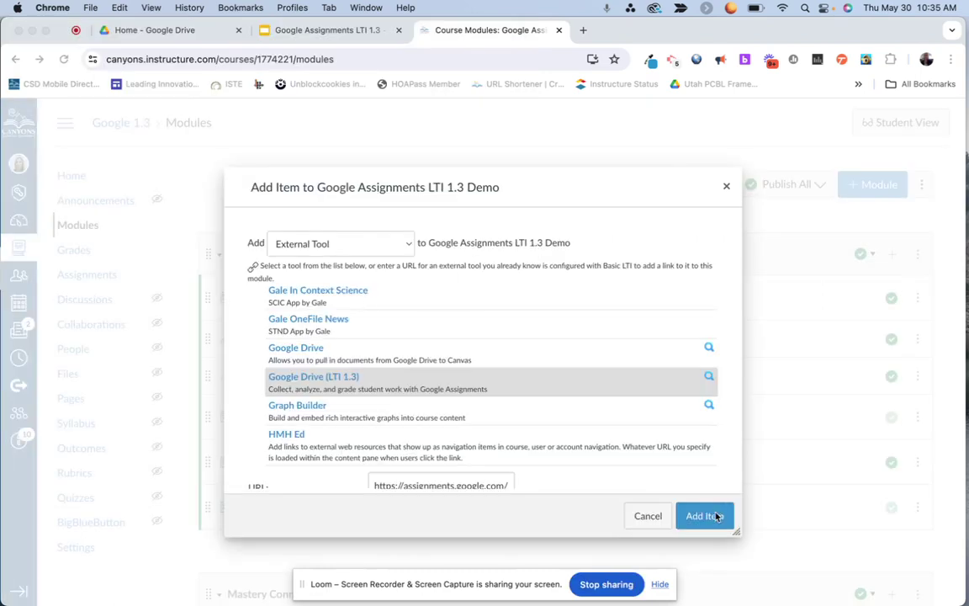
pyautogui.scroll(-3, 625, 420)
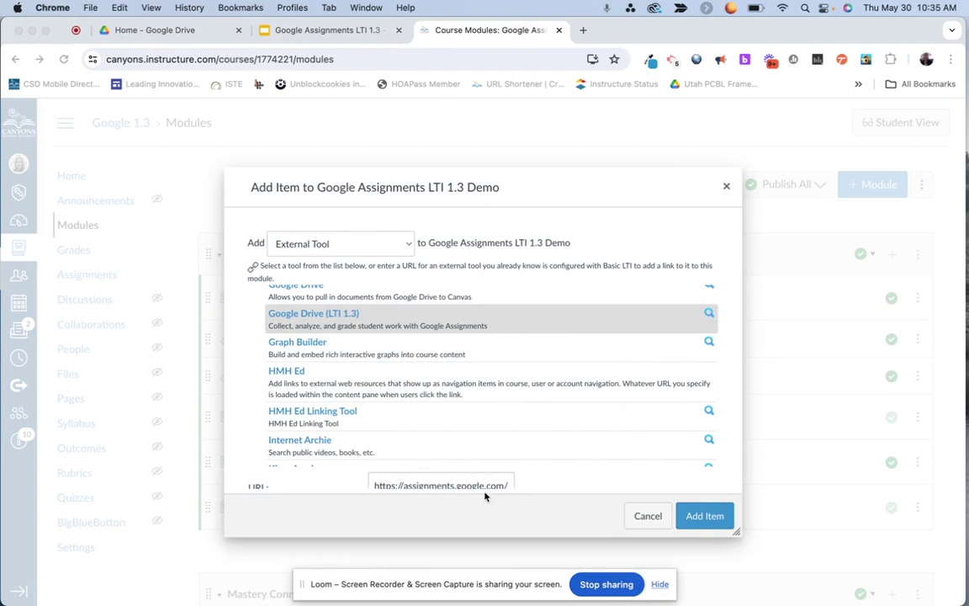
pyautogui.click(705, 521)
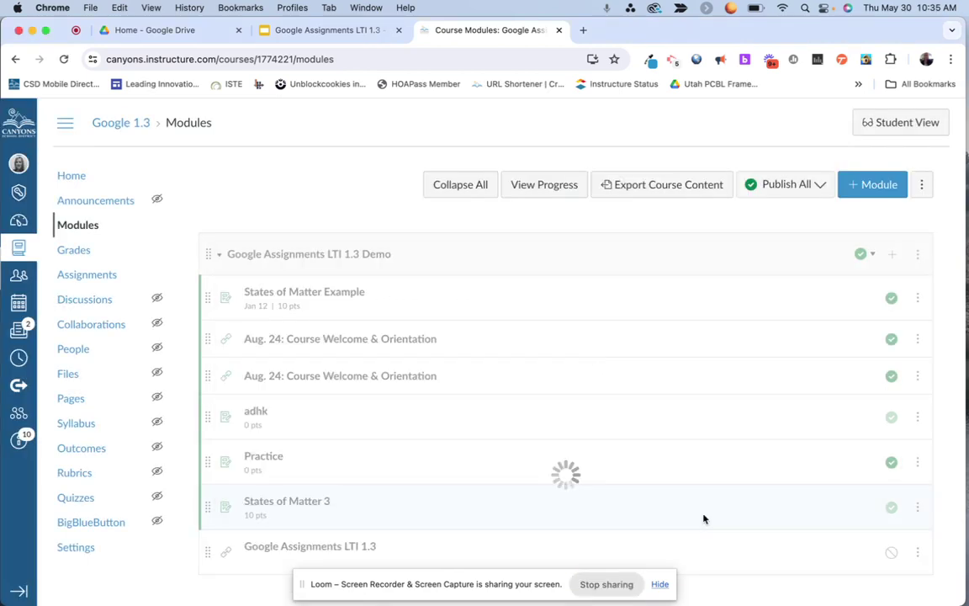
# Step: Publish the new Google Assignments LTI 1.3 module item
pyautogui.scroll(-3, 704, 518)
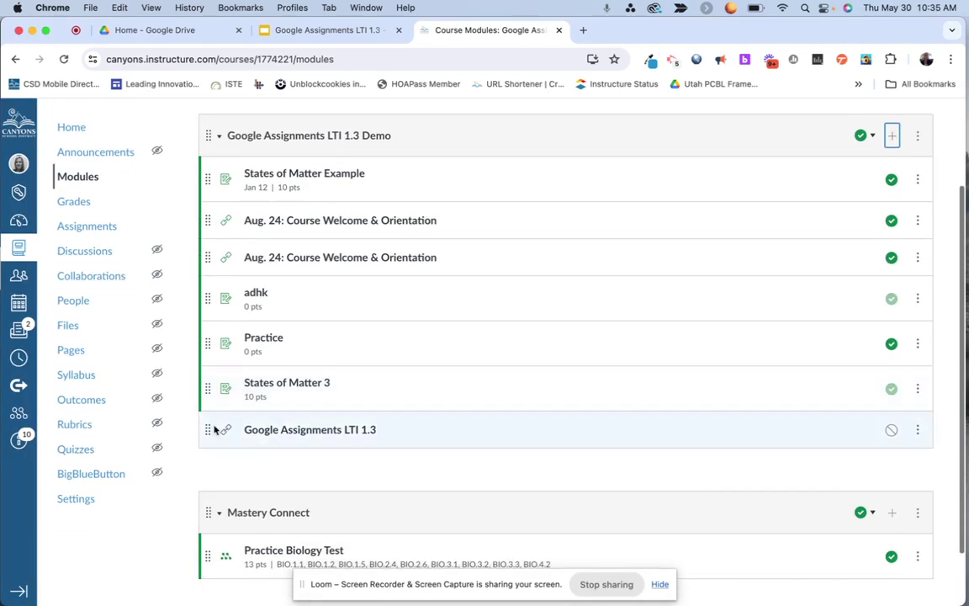
pyautogui.scroll(-1, 885, 404)
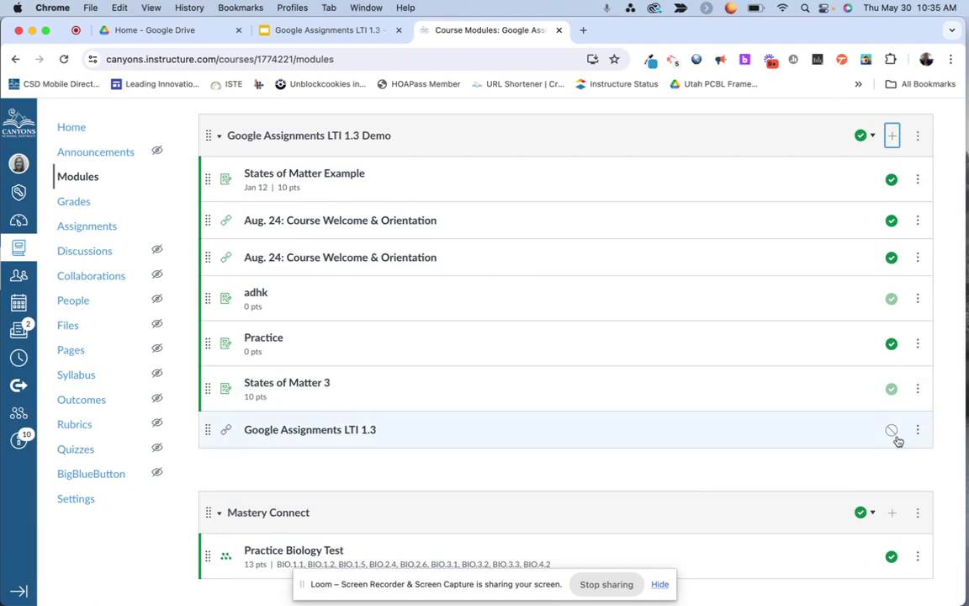
pyautogui.click(891, 430)
# Step: Preview the item's embedded slide deck, then return to the Modules page
pyautogui.click(335, 430)
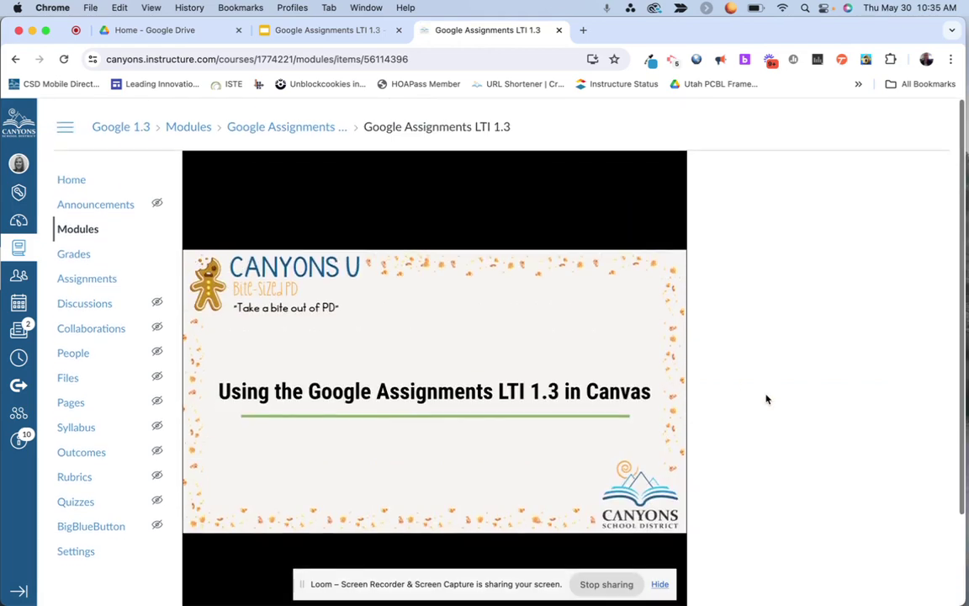
pyautogui.scroll(-2, 766, 399)
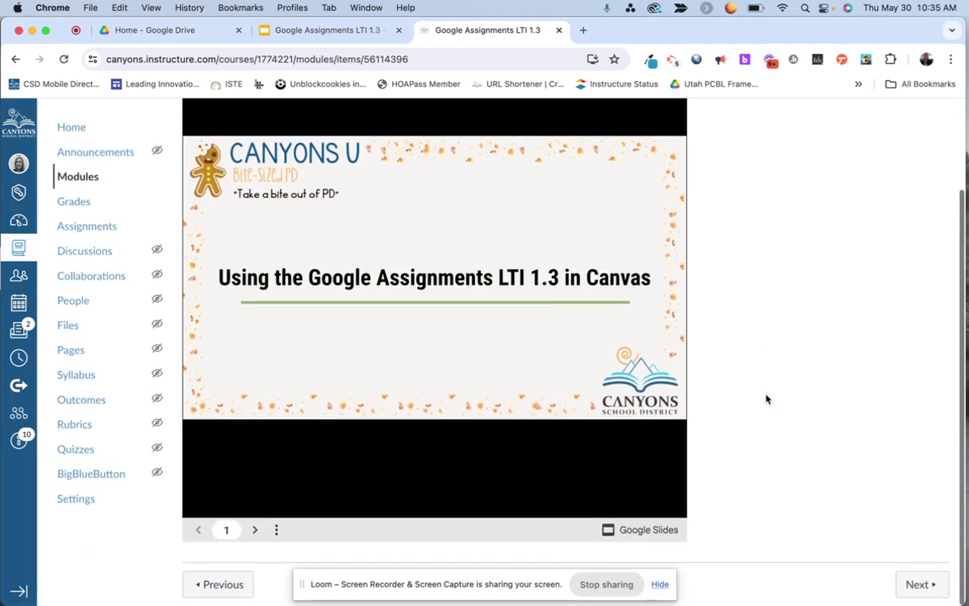
pyautogui.click(78, 177)
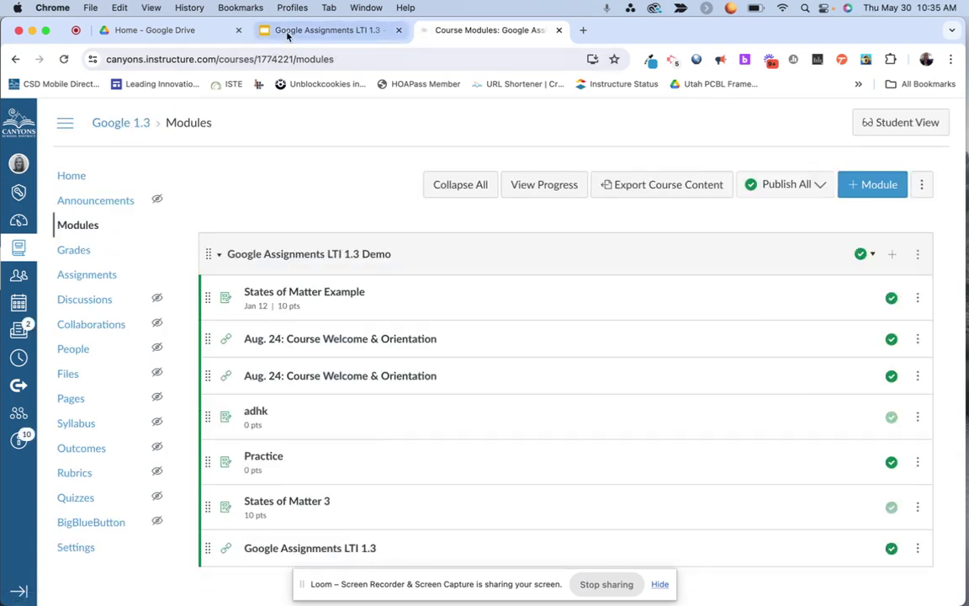
# Step: Present the Google Slides deck full screen and advance to slide 7, 'Demo: Creating an Assignment'
pyautogui.click(328, 30)
pyautogui.click(762, 122)
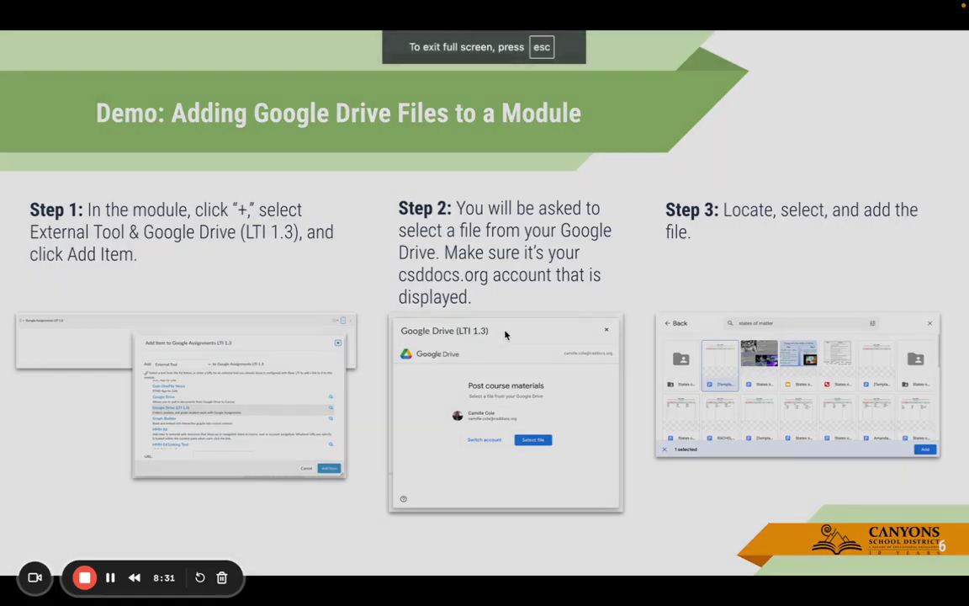
pyautogui.click(505, 335)
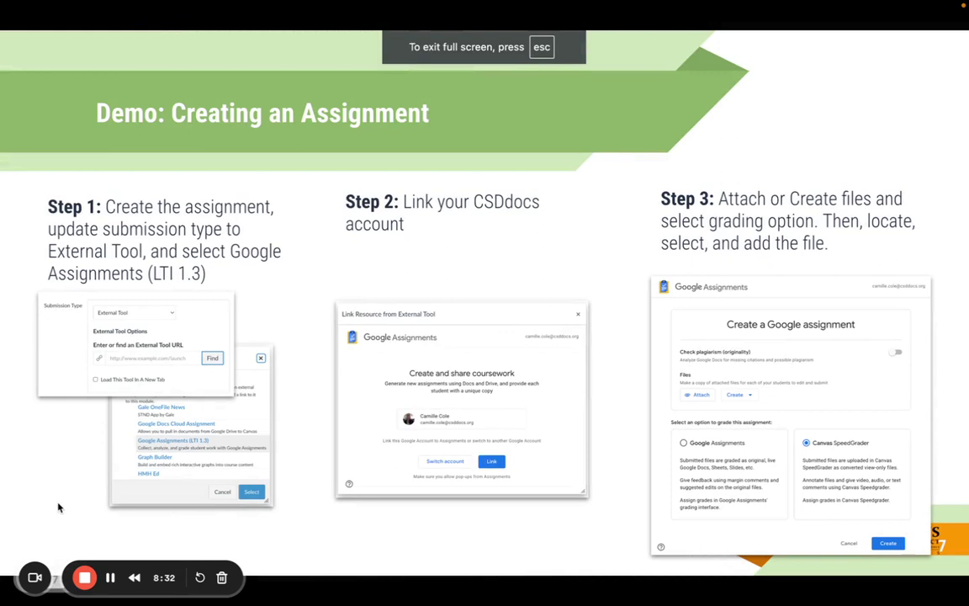
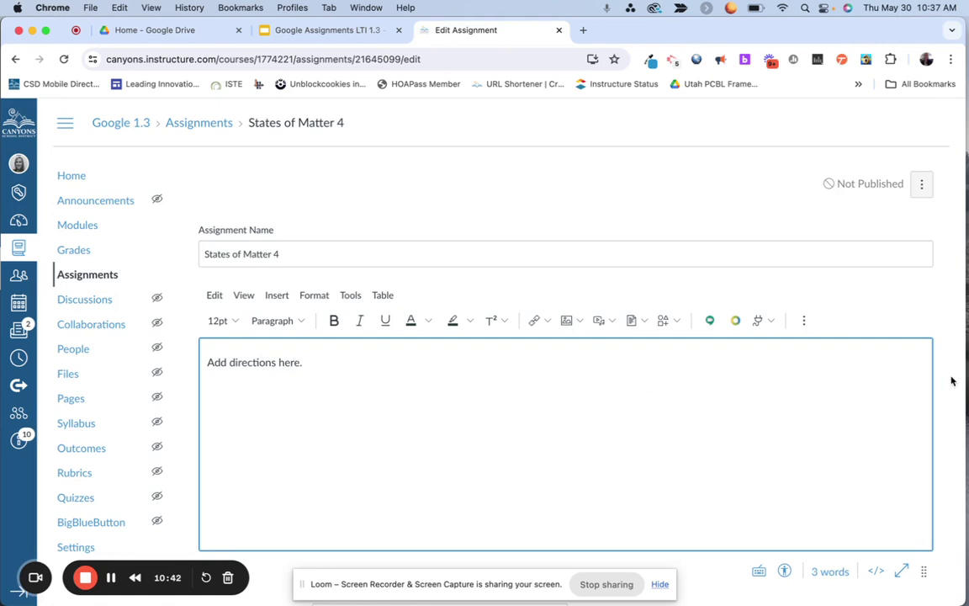
# Step: Change the States of Matter 4 assignment's Points value from 0 to 10
pyautogui.scroll(-4, 951, 381)
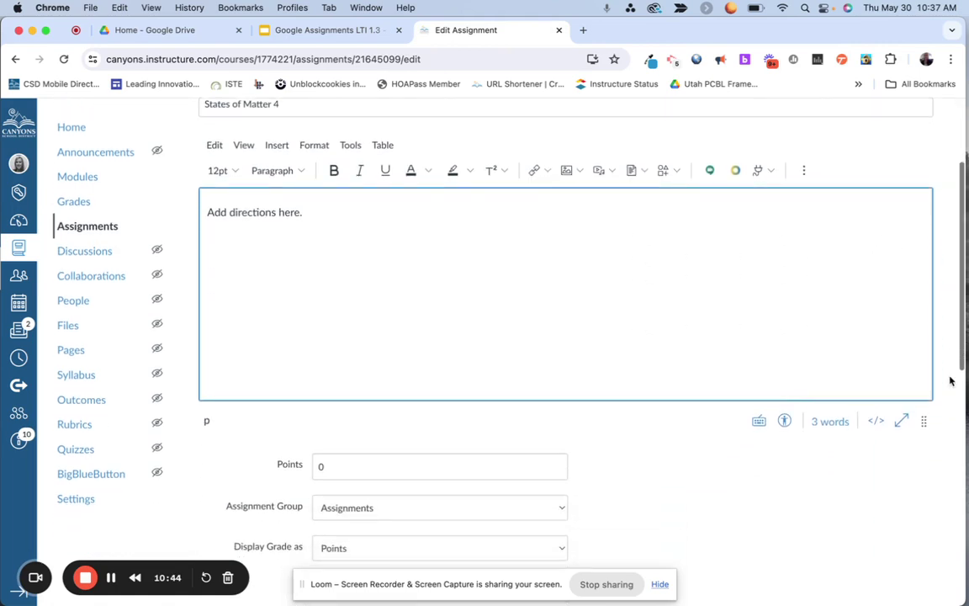
pyautogui.click(319, 465)
pyautogui.write('10')
pyautogui.scroll(-2, 481, 505)
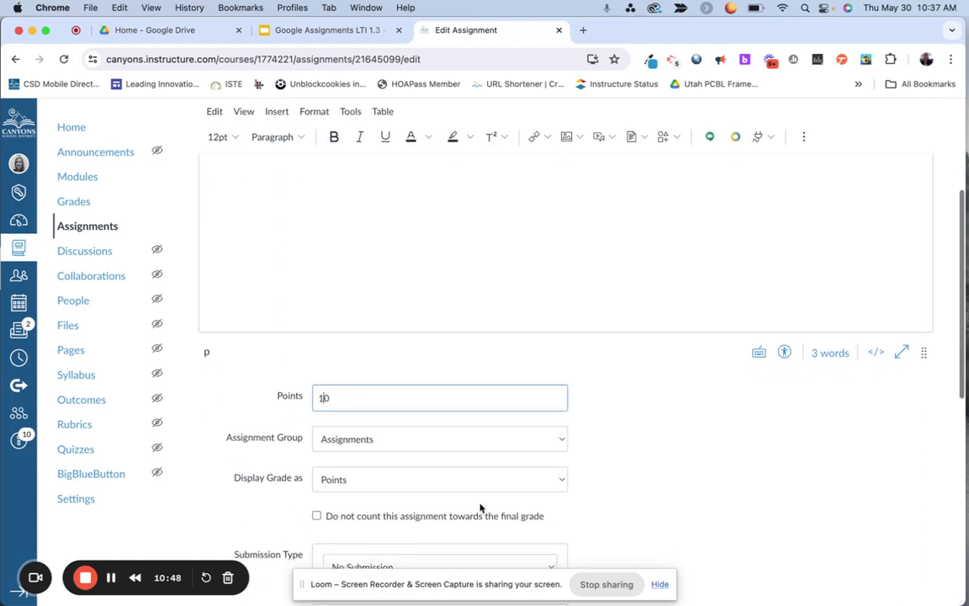
pyautogui.scroll(-1, 359, 455)
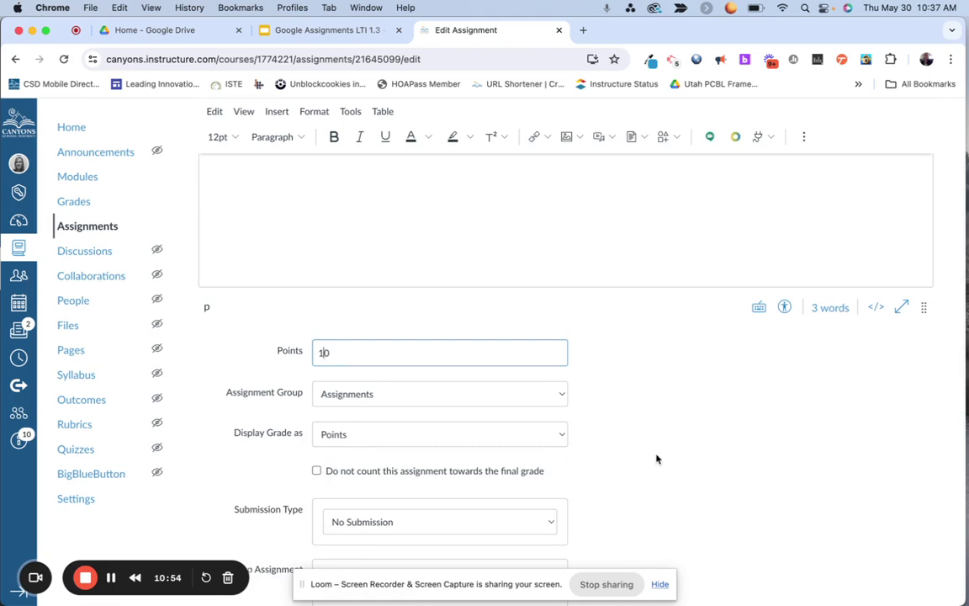
pyautogui.scroll(-8, 656, 457)
pyautogui.scroll(-2, 657, 457)
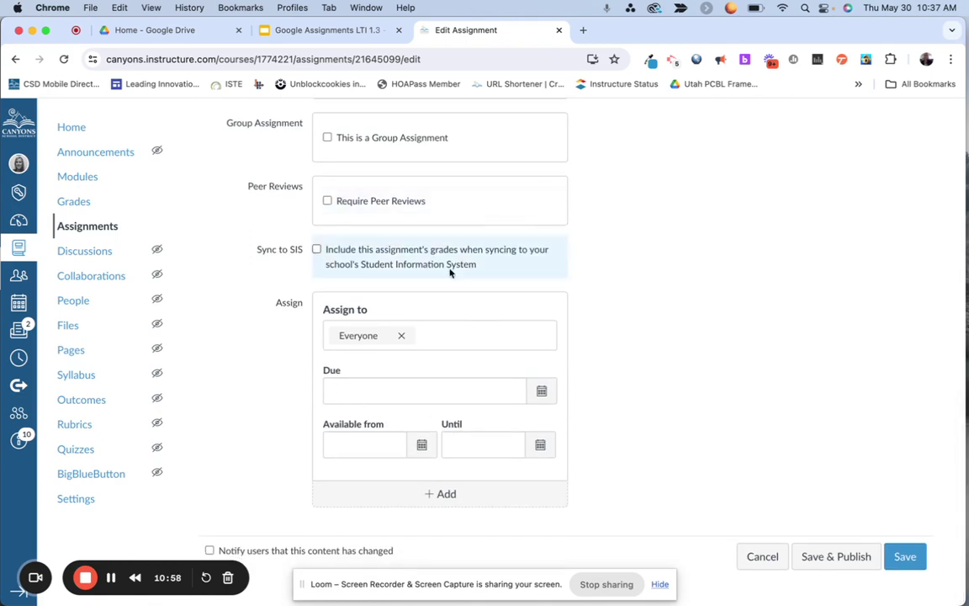
pyautogui.scroll(8, 368, 459)
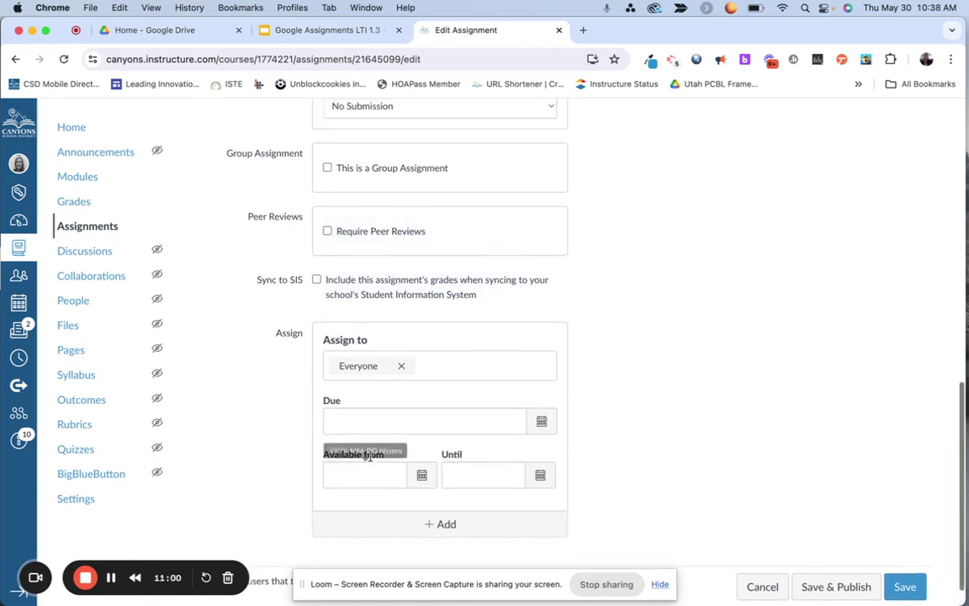
pyautogui.scroll(-1, 370, 461)
pyautogui.click(364, 403)
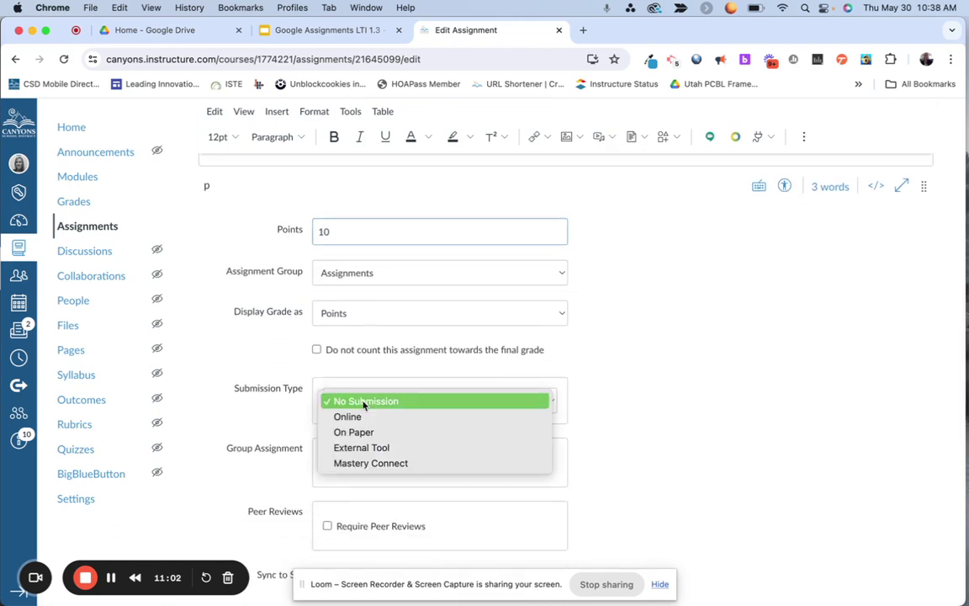
# Step: Set submission type to External Tool, choose Google Assignments (LTI 1.3), and continue with the signed-in account
pyautogui.click(375, 449)
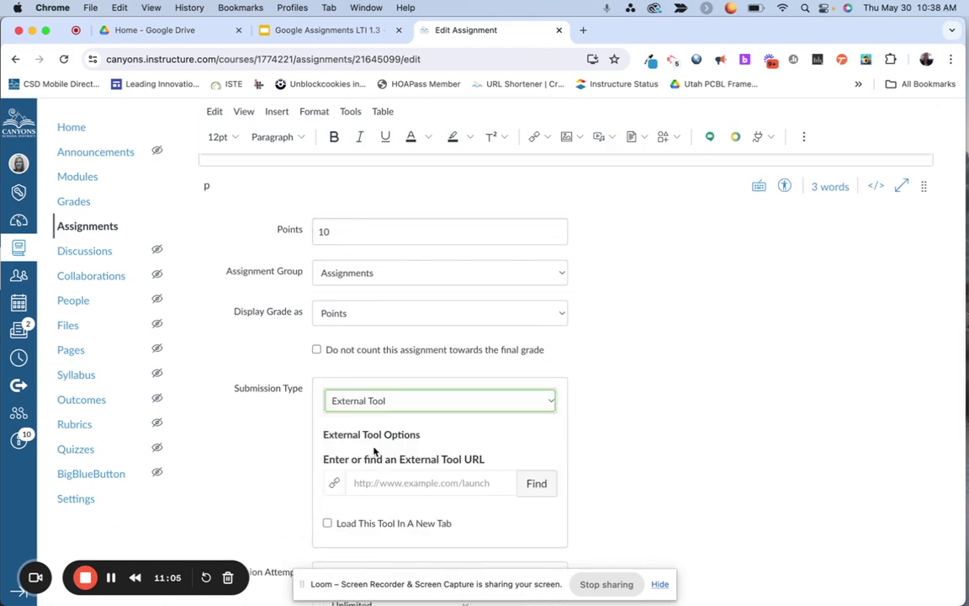
pyautogui.click(541, 486)
pyautogui.scroll(-6, 467, 413)
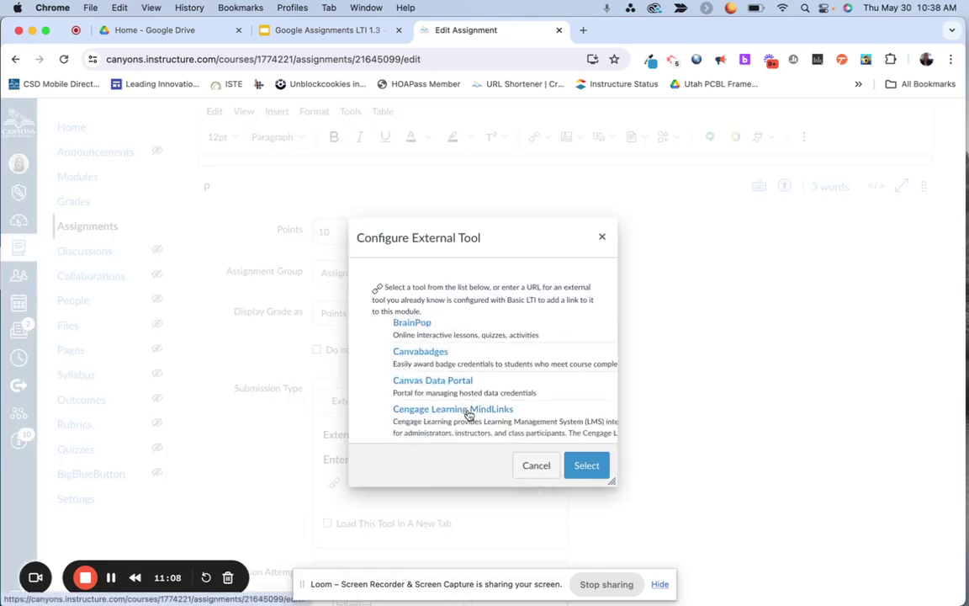
pyautogui.scroll(-8, 468, 413)
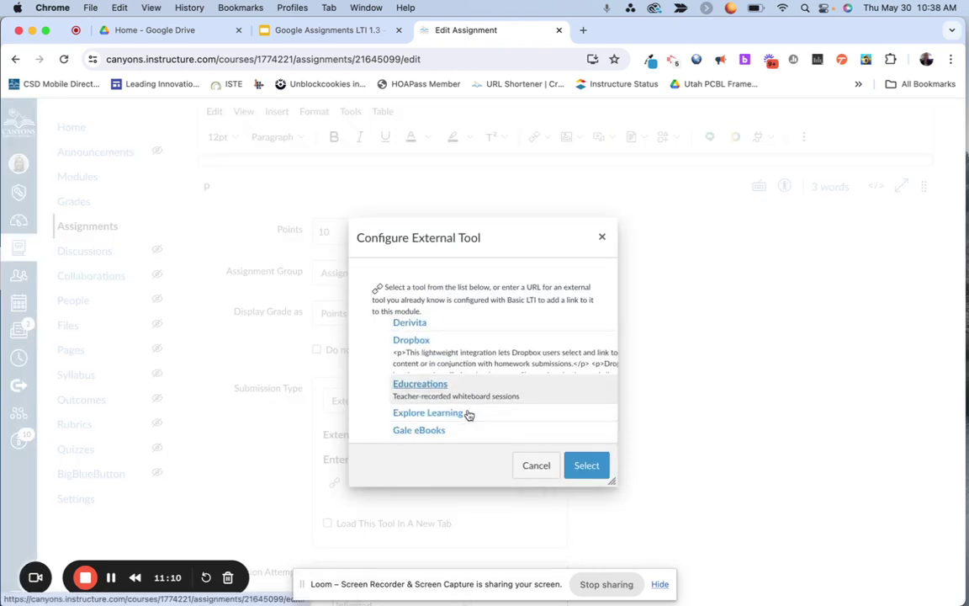
pyautogui.scroll(-8, 469, 414)
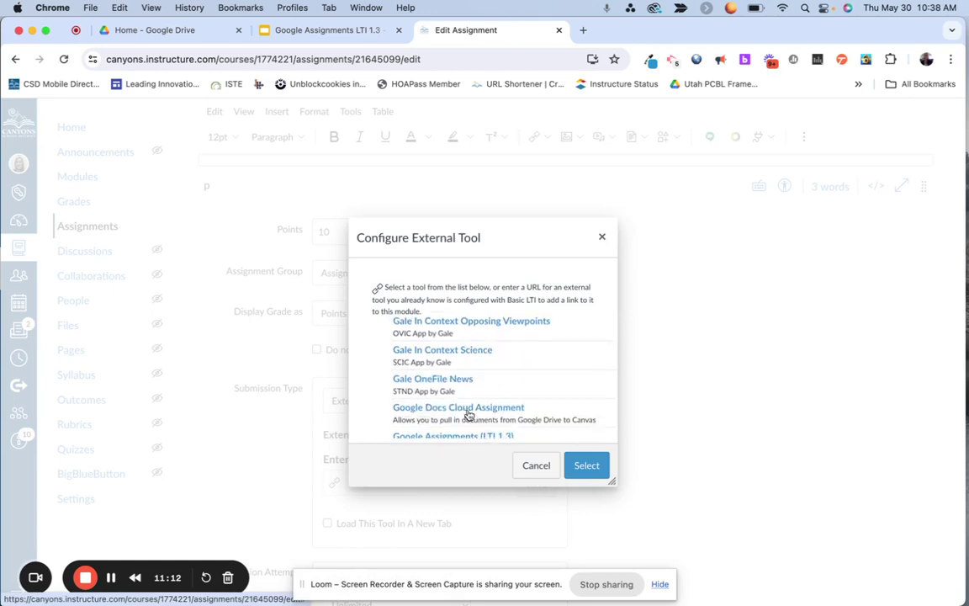
pyautogui.scroll(-2, 469, 414)
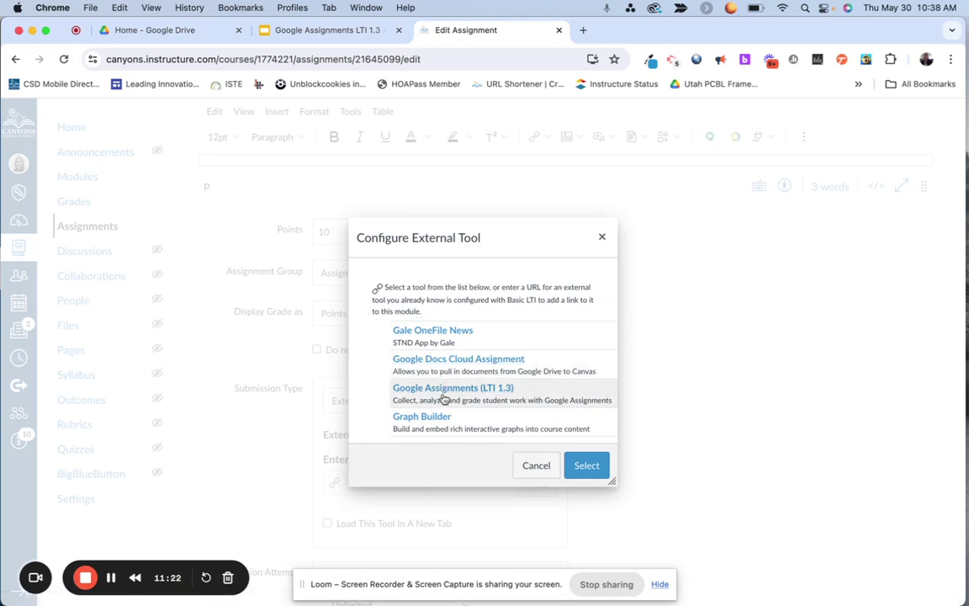
pyautogui.click(443, 396)
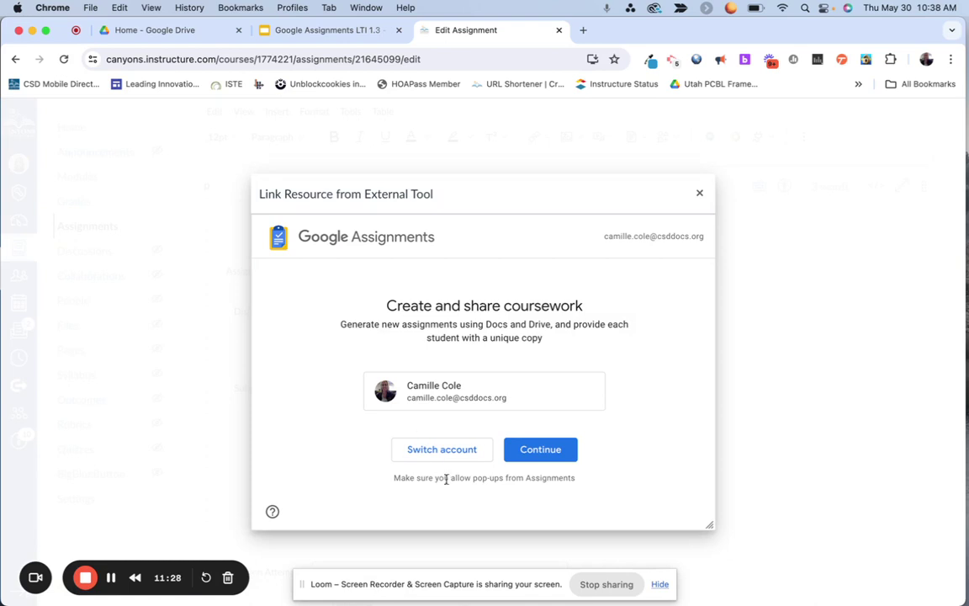
pyautogui.click(540, 451)
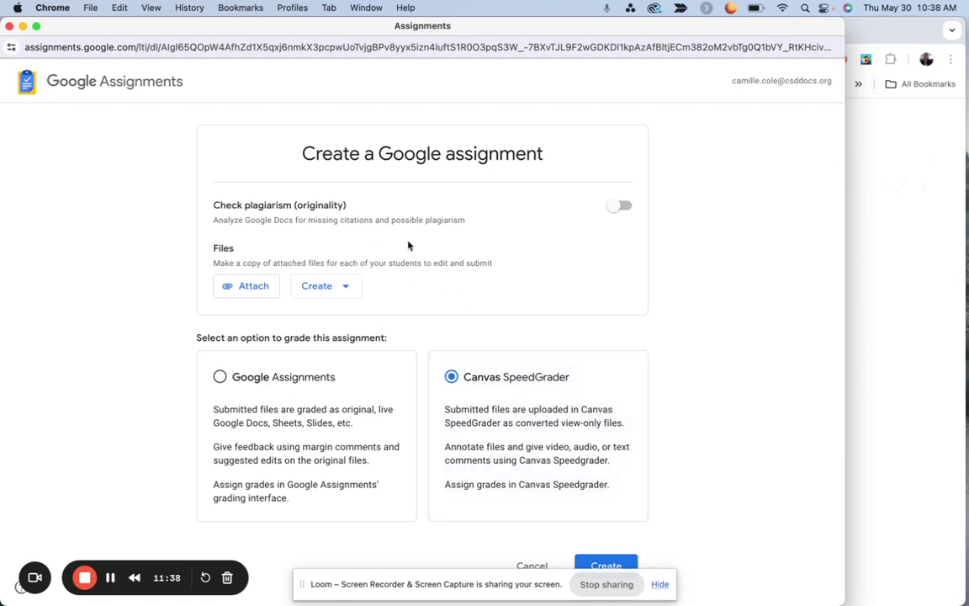
# Step: Decline the originality reports prompt so plagiarism checking stays off
pyautogui.click(622, 207)
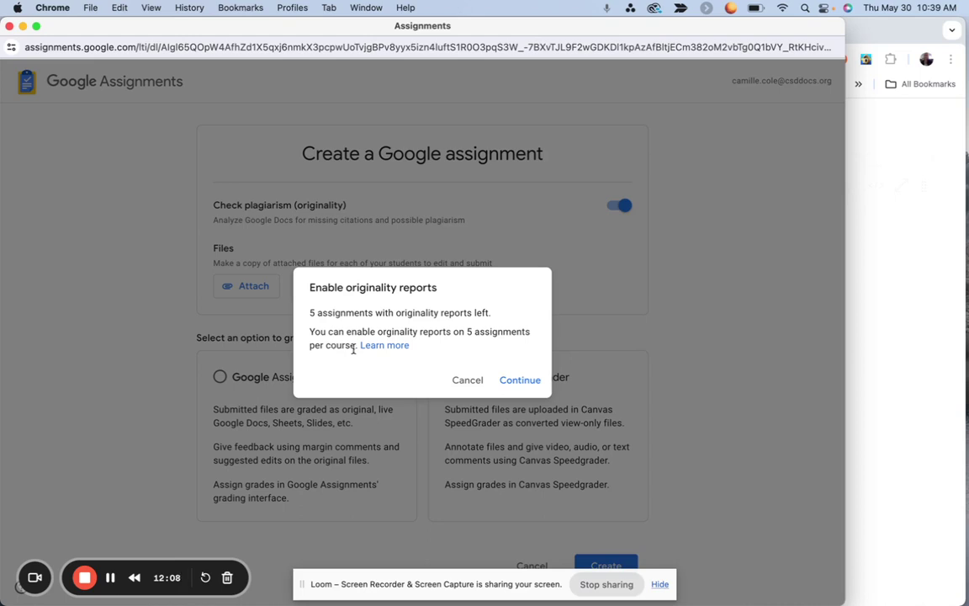
pyautogui.click(461, 386)
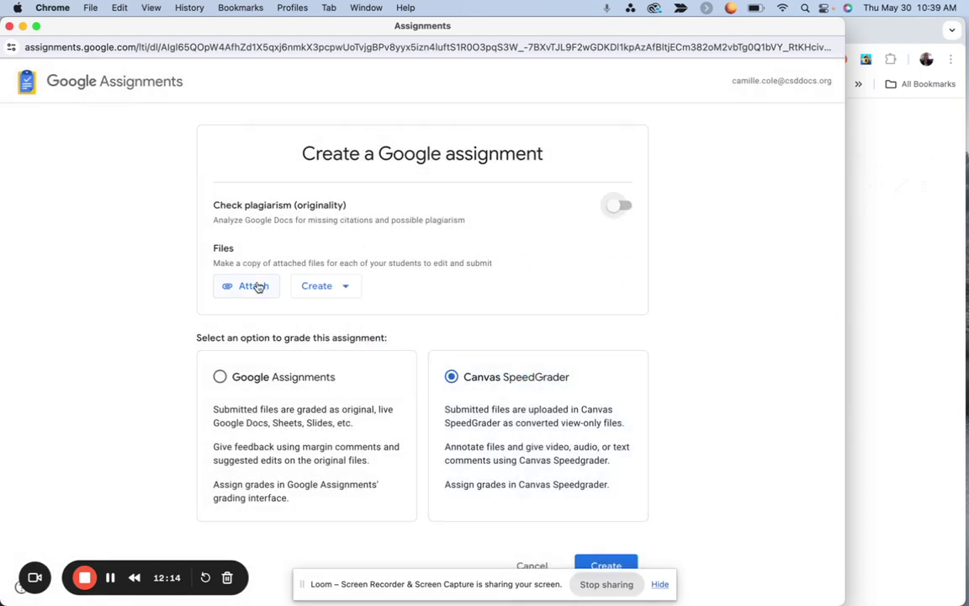
pyautogui.click(339, 288)
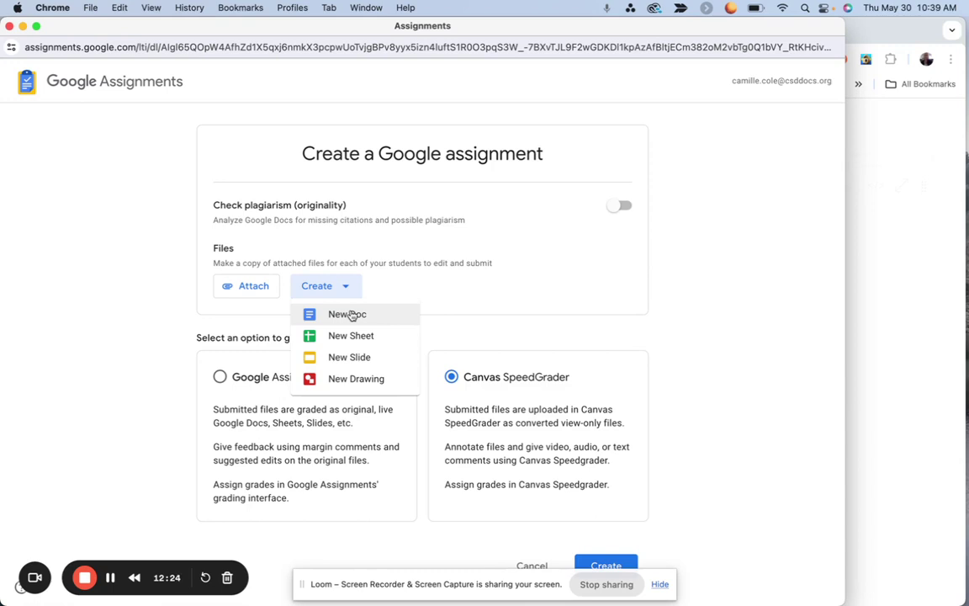
# Step: Search Google Drive for 'states of matter' in the attach file picker
pyautogui.click(261, 291)
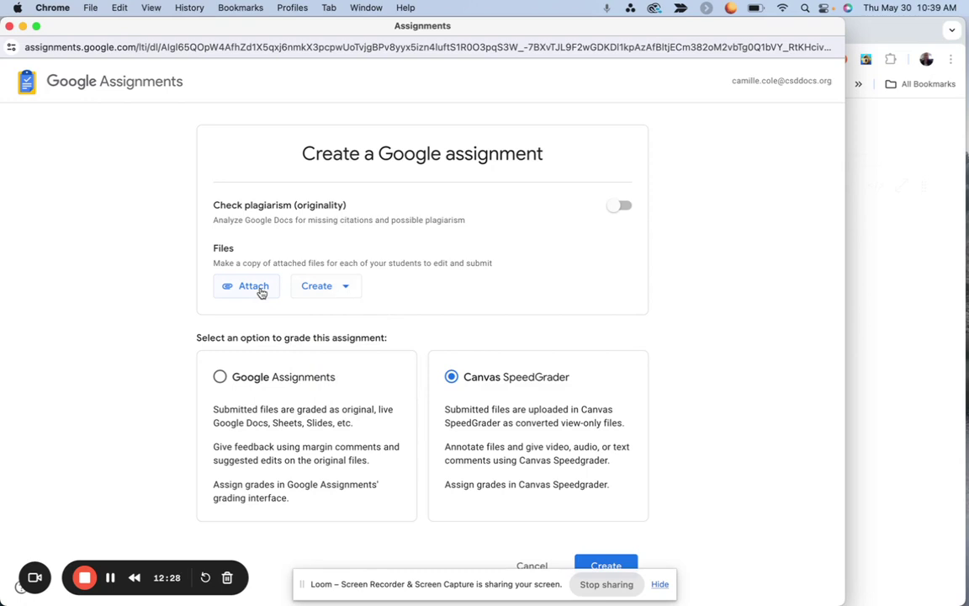
pyautogui.click(261, 290)
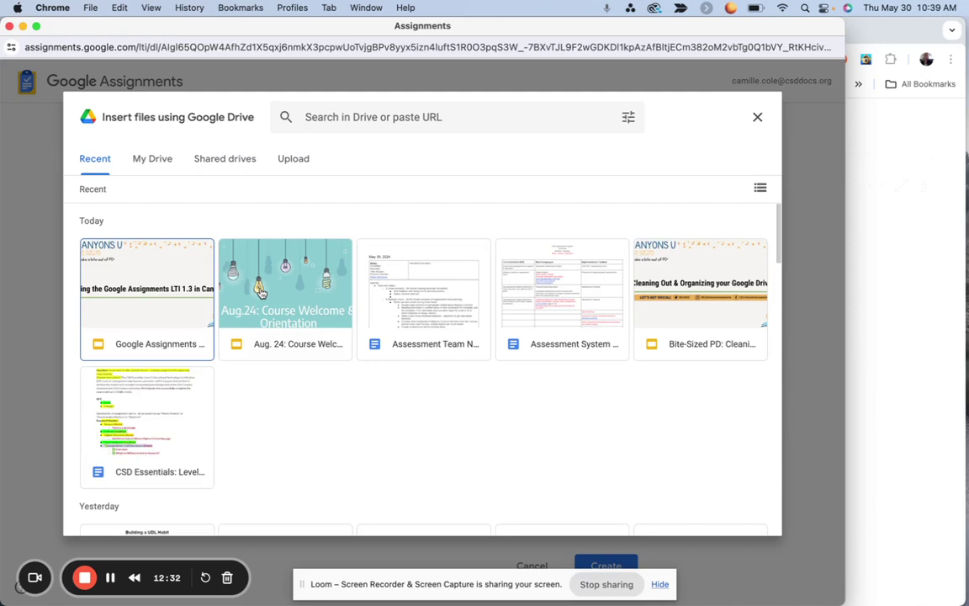
pyautogui.click(345, 118)
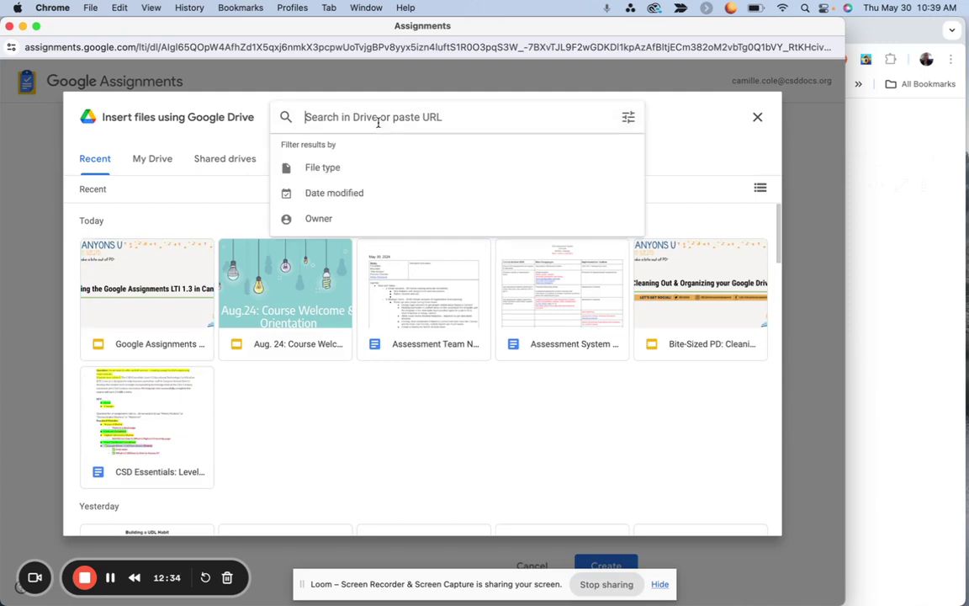
pyautogui.write('states of matter')
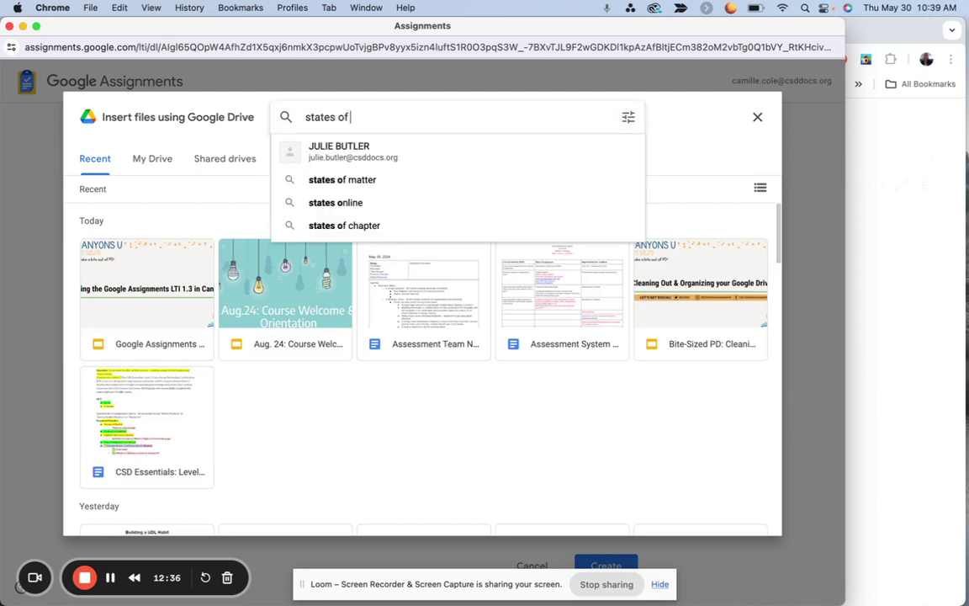
pyautogui.press('Return')
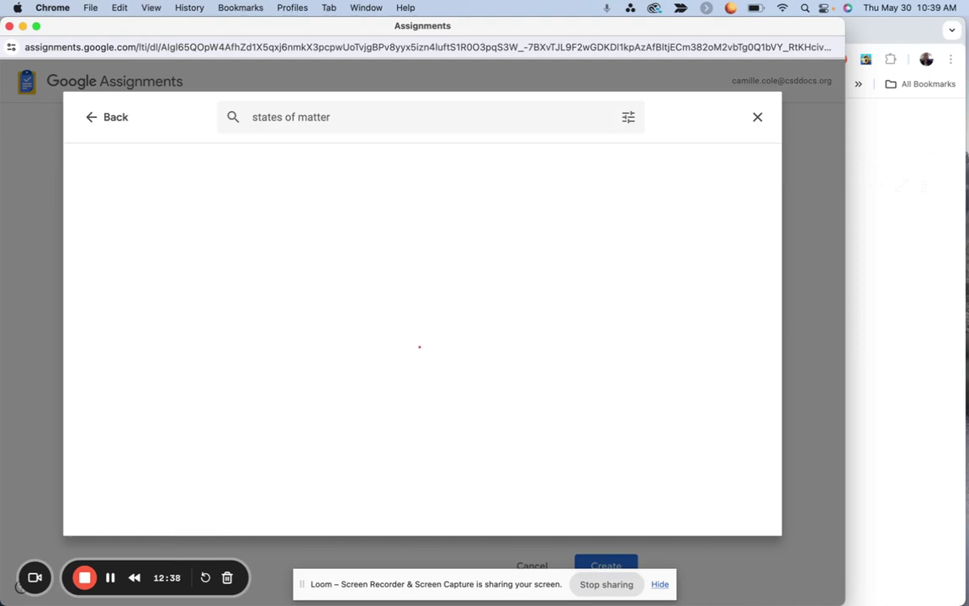
pyautogui.scroll(-5, 380, 337)
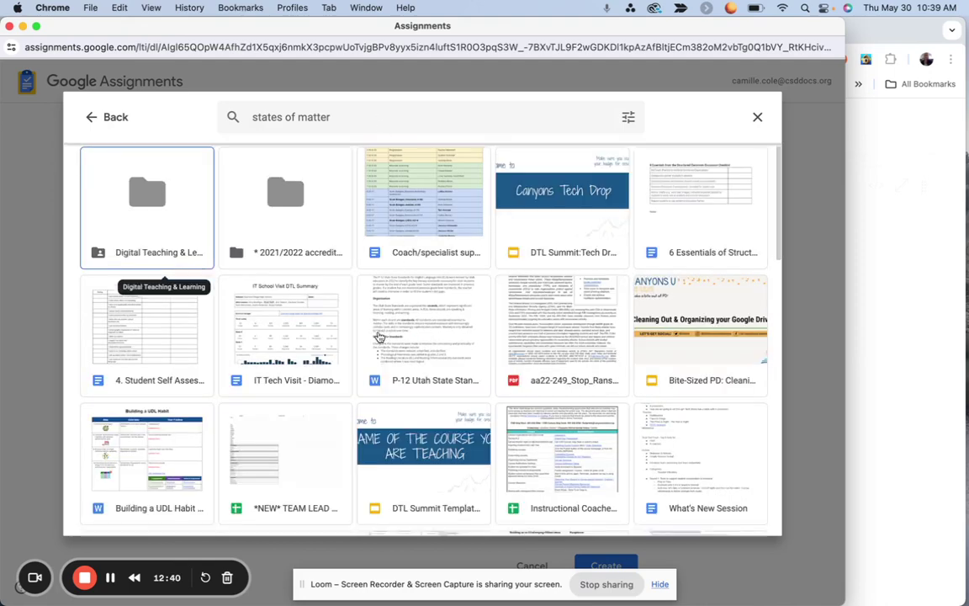
pyautogui.scroll(-5, 380, 336)
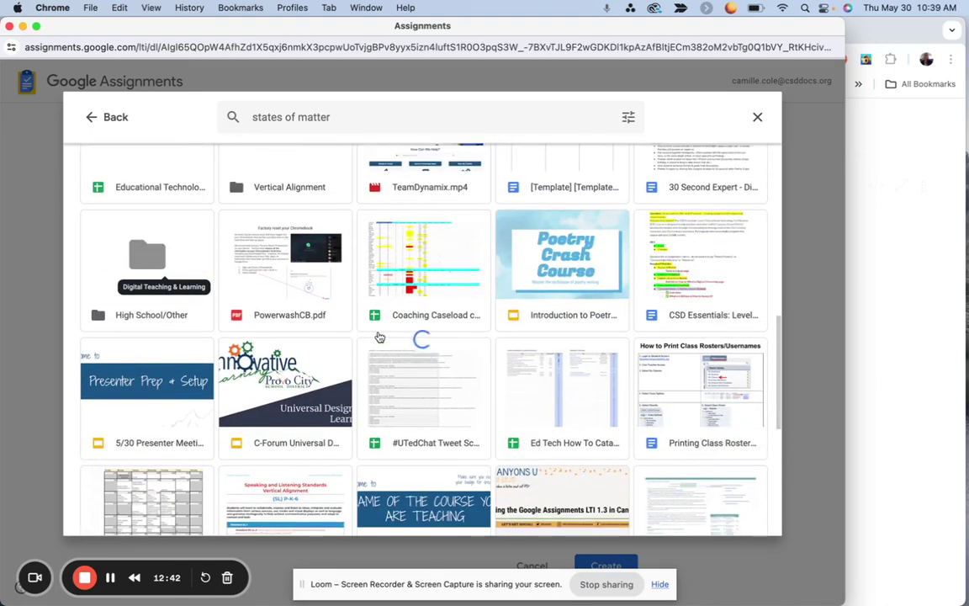
pyautogui.scroll(3, 379, 336)
# Step: Refine the search to 'states of matter template' and attach the first template file
pyautogui.click(352, 116)
pyautogui.write('template')
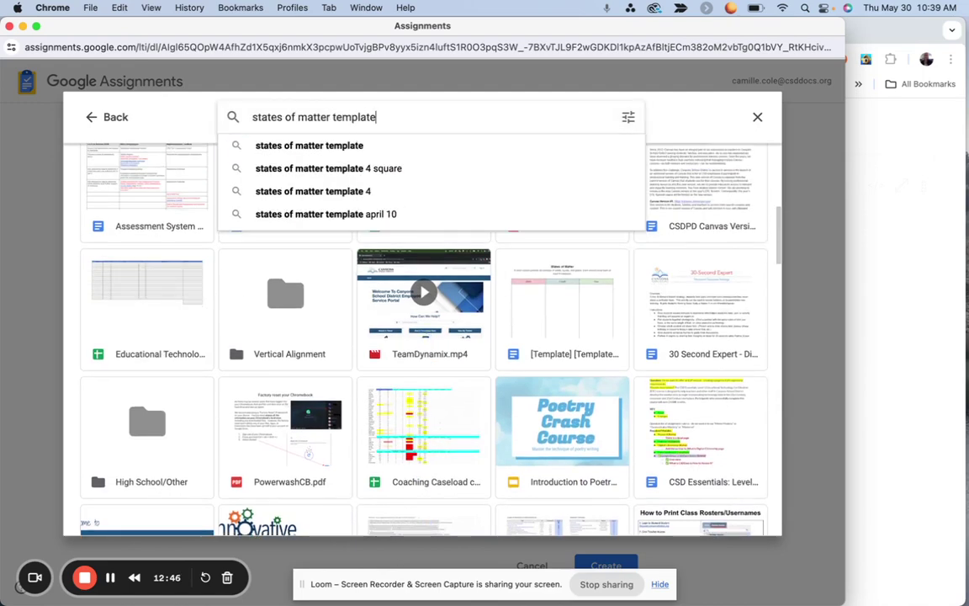
pyautogui.click(340, 150)
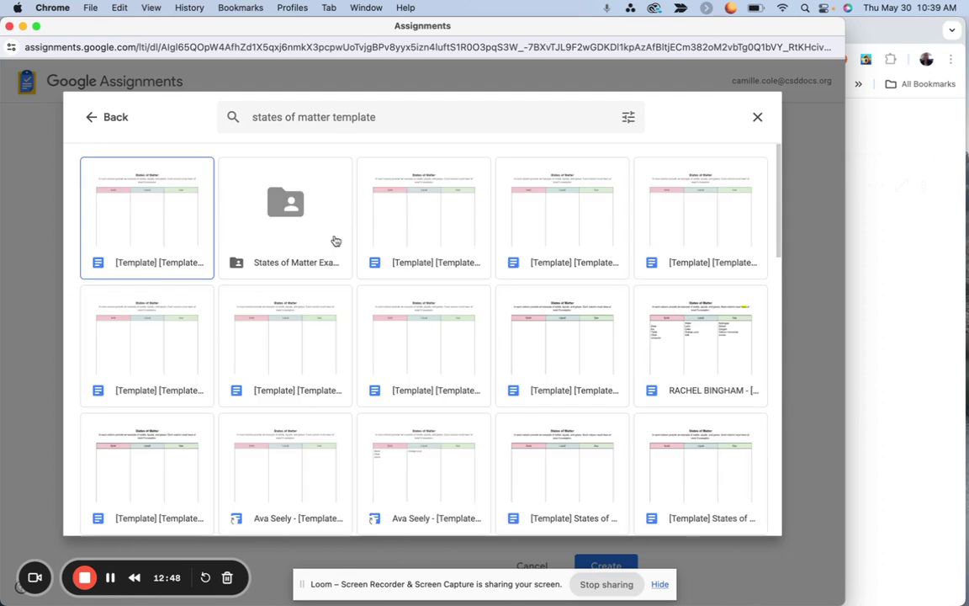
pyautogui.click(146, 234)
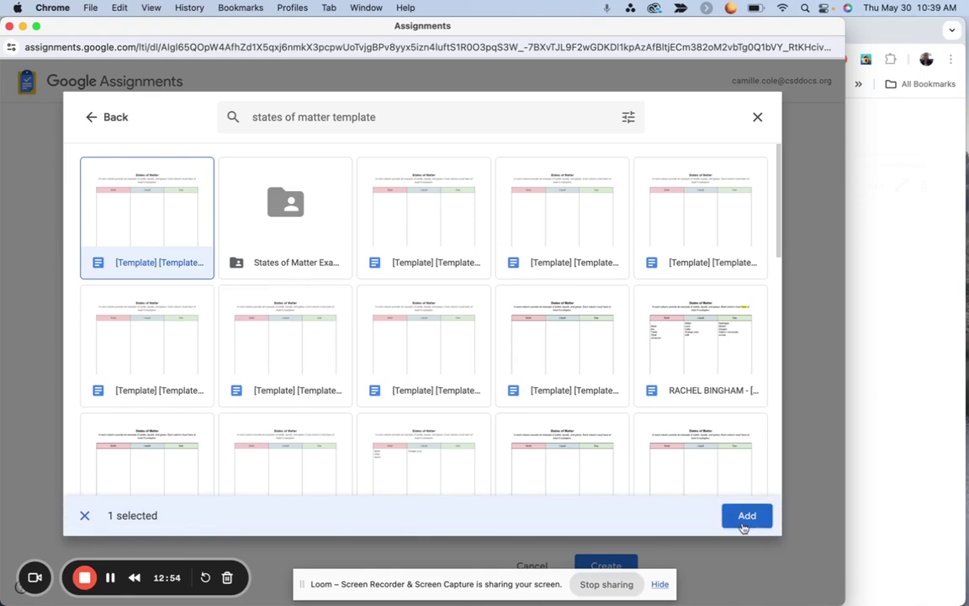
pyautogui.click(746, 516)
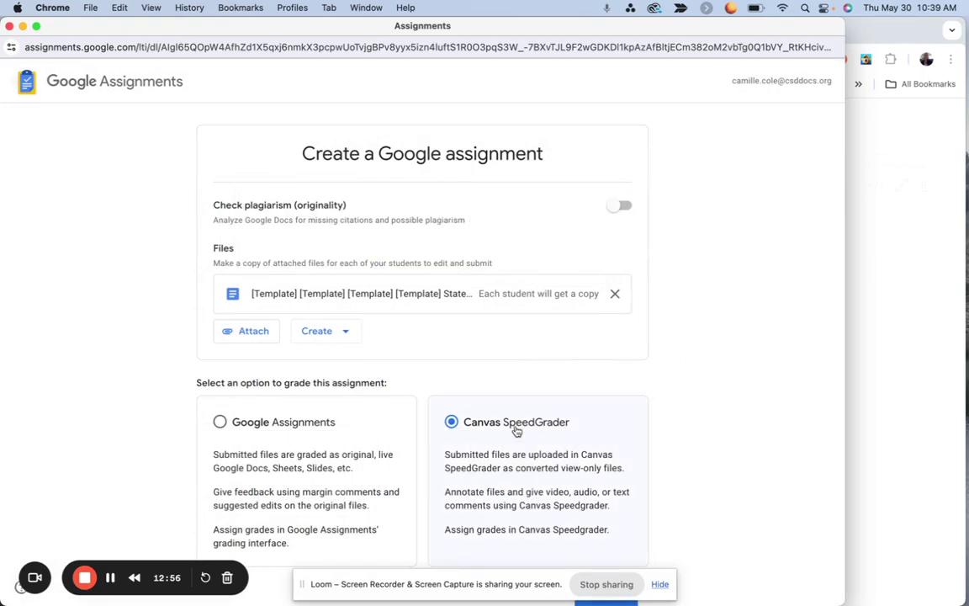
# Step: Create the Google assignment with the attached template and Canvas SpeedGrader grading
pyautogui.scroll(-1, 516, 430)
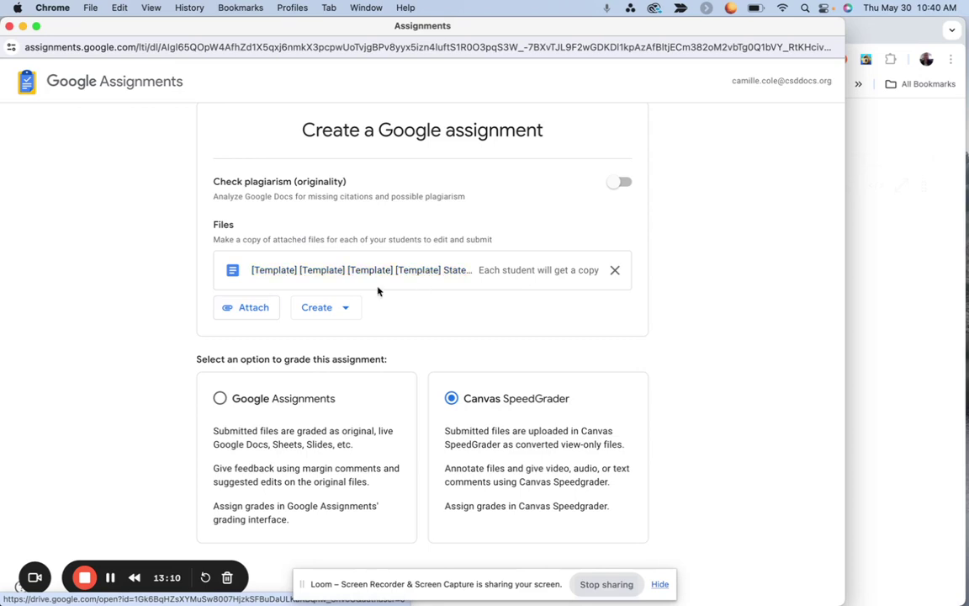
pyautogui.click(250, 314)
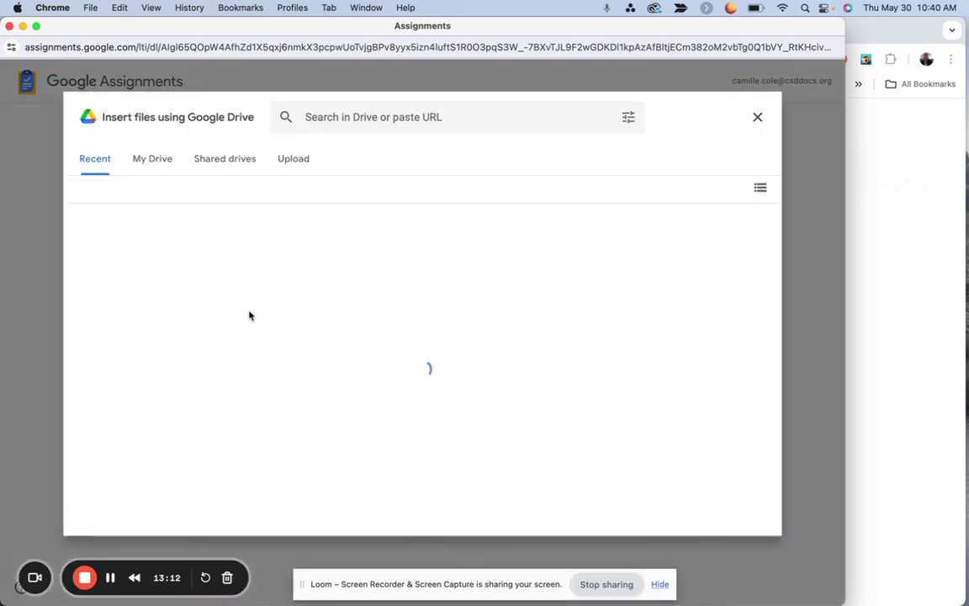
pyautogui.click(758, 119)
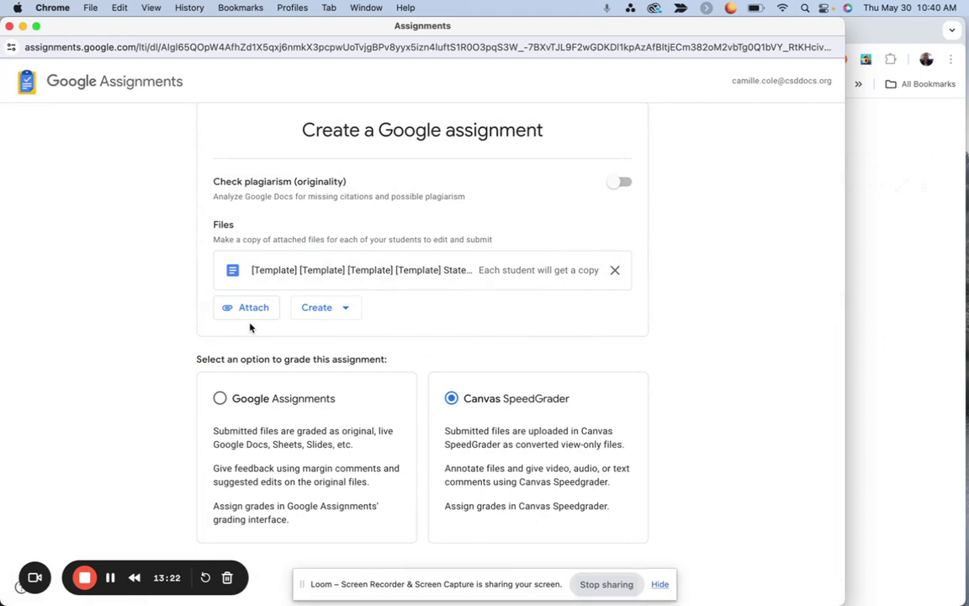
pyautogui.scroll(-2, 477, 325)
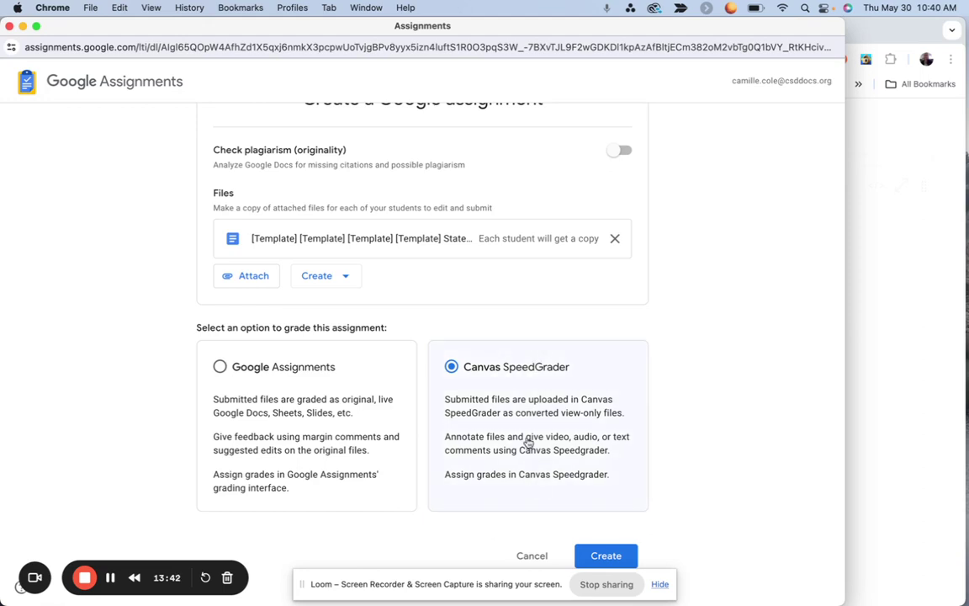
pyautogui.click(609, 557)
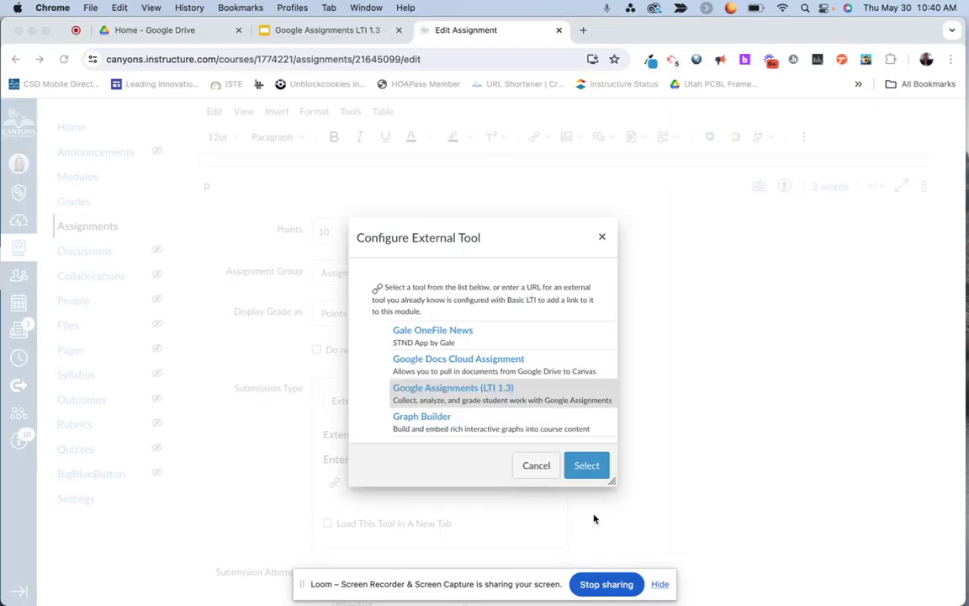
# Step: Select Google Assignments (LTI 1.3) as the external tool and Save & Publish States of Matter 4
pyautogui.click(583, 470)
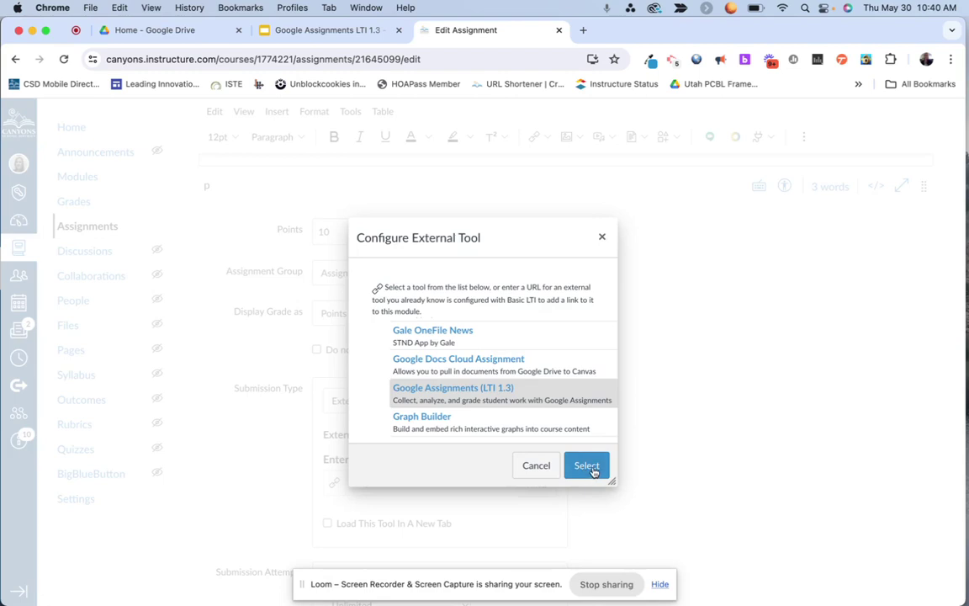
pyautogui.click(594, 472)
pyautogui.scroll(-2, 593, 472)
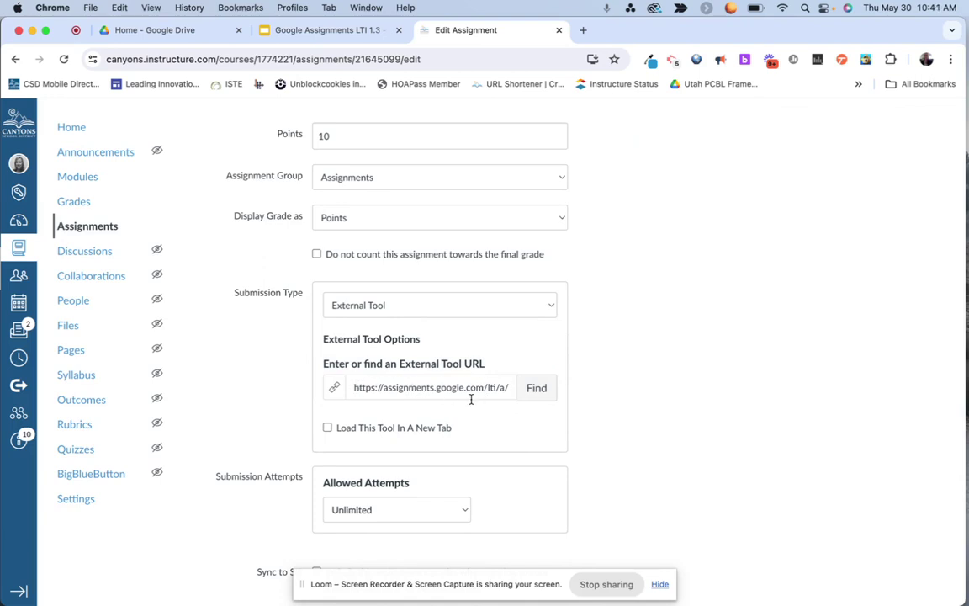
pyautogui.scroll(-5, 804, 394)
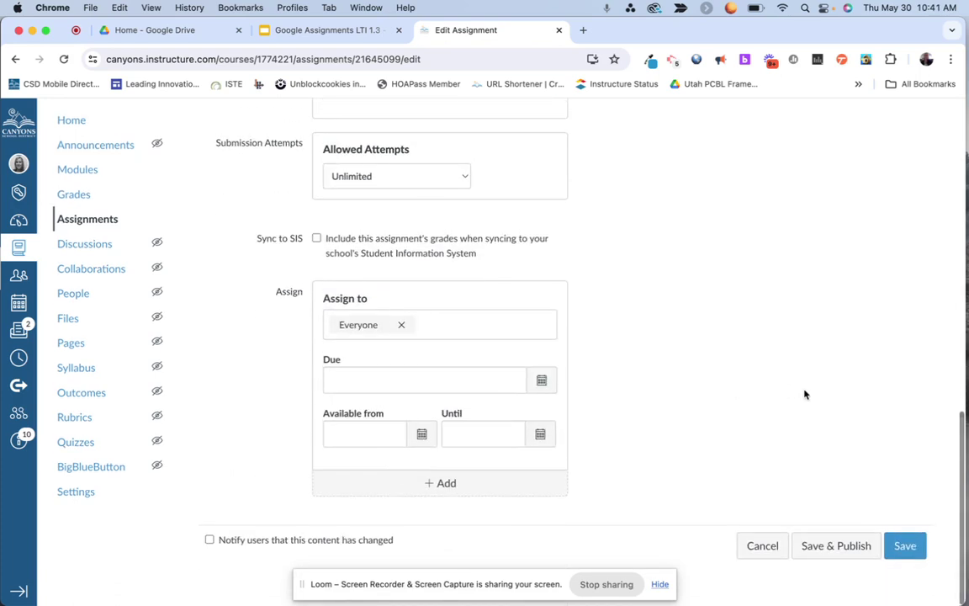
pyautogui.click(839, 553)
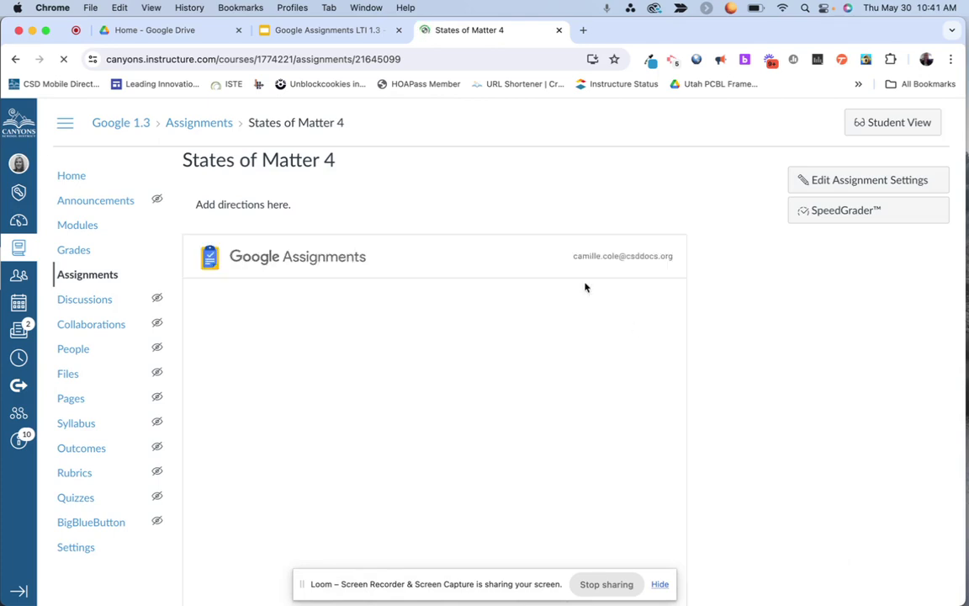
# Step: Cancel the originality reports prompt to keep plagiarism off, then go to the Google Slides deck
pyautogui.scroll(-5, 747, 387)
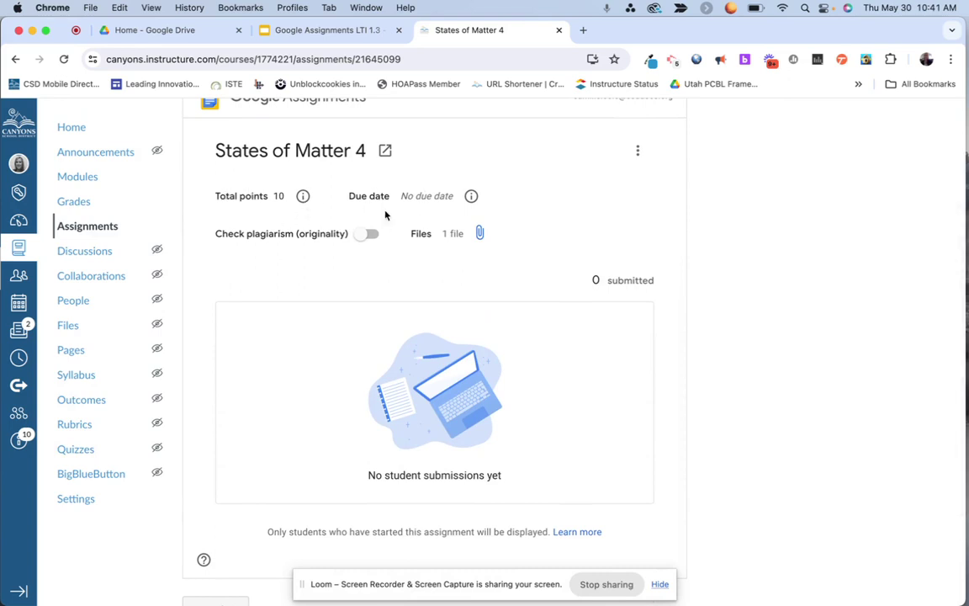
pyautogui.click(368, 238)
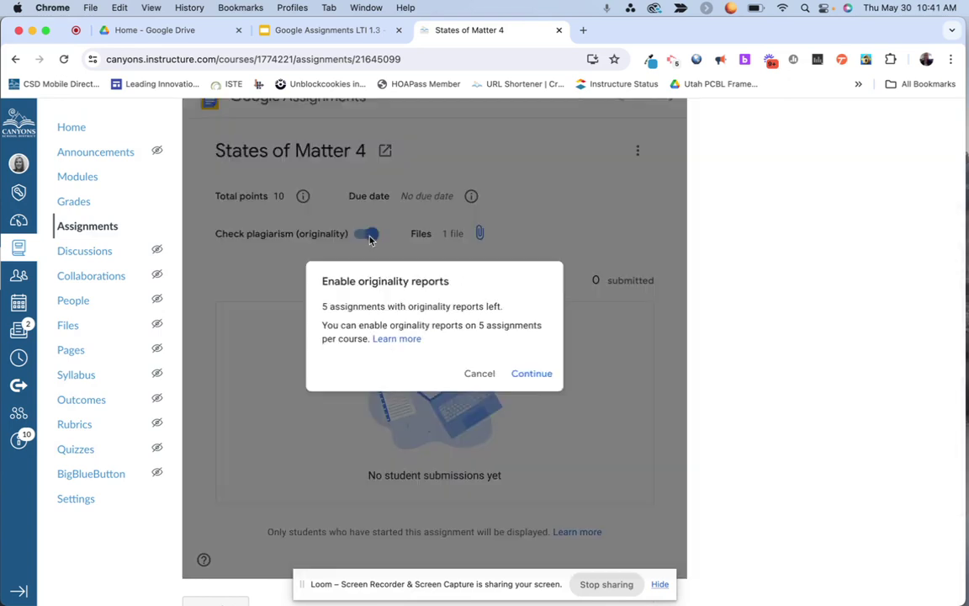
pyautogui.click(479, 376)
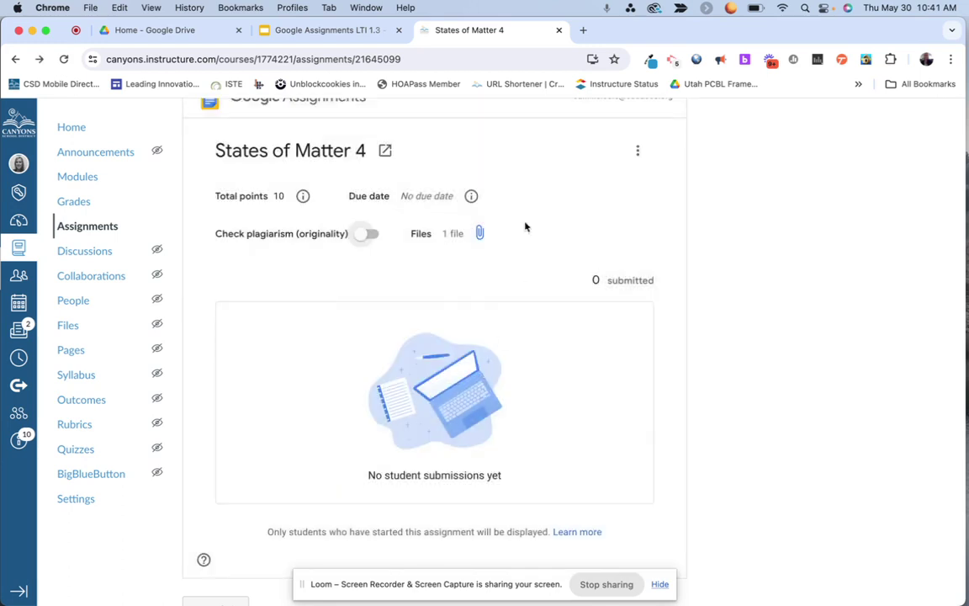
pyautogui.scroll(-3, 499, 299)
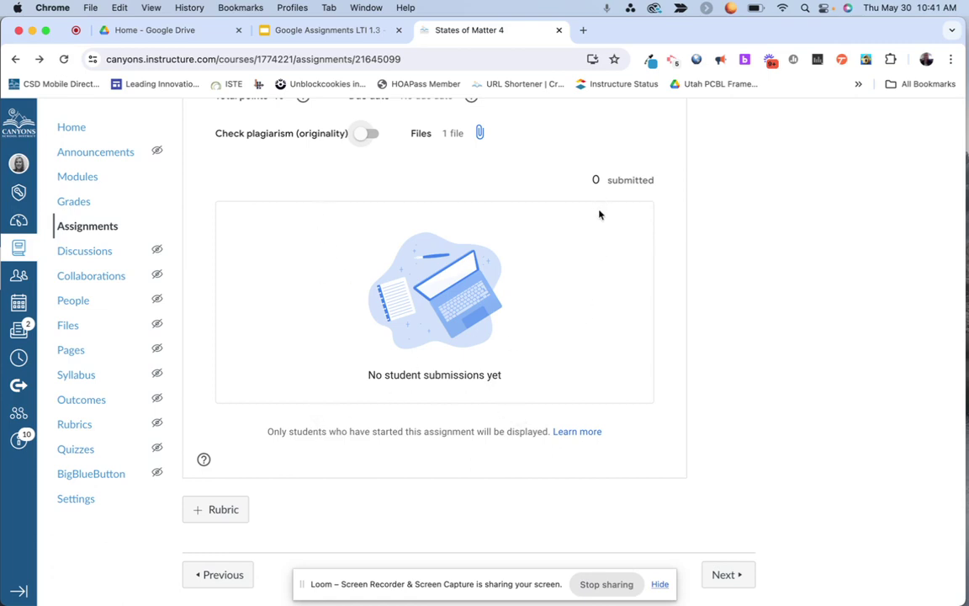
pyautogui.click(308, 32)
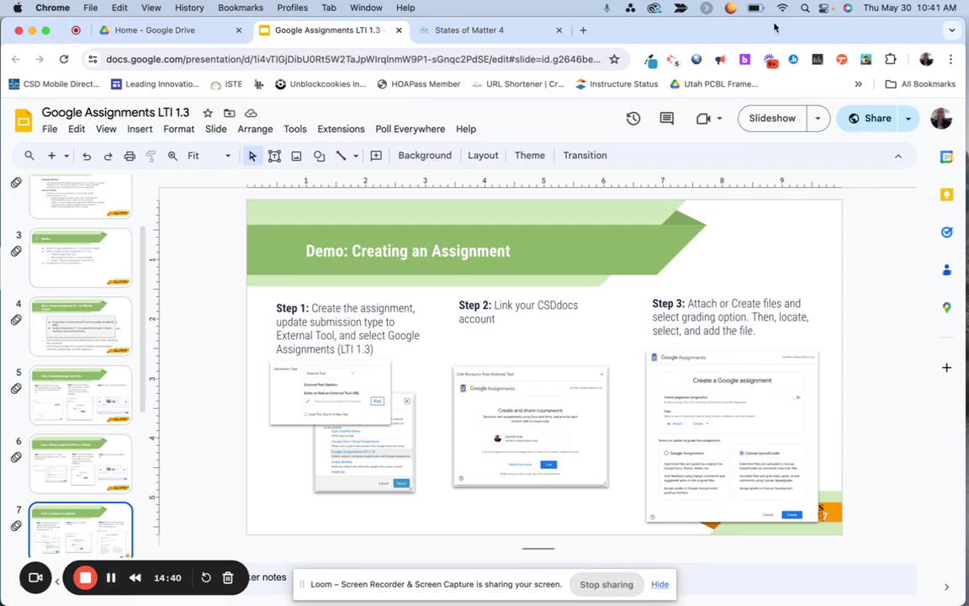
# Step: Present the slides up to Considerations & Recommendations, then bring up the Canvas course window
pyautogui.click(774, 124)
pyautogui.press('Right')
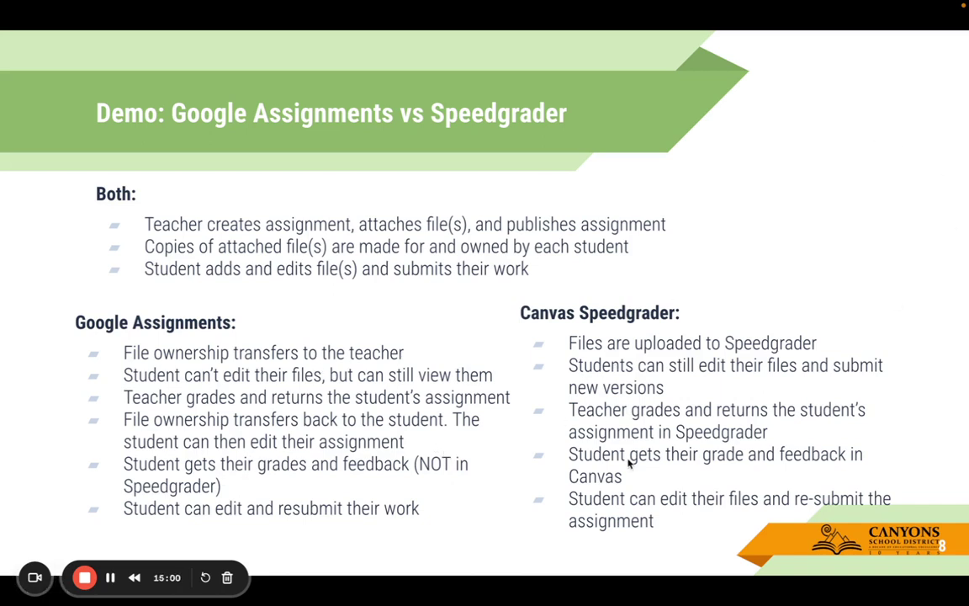
pyautogui.press('Right')
pyautogui.press('Right')
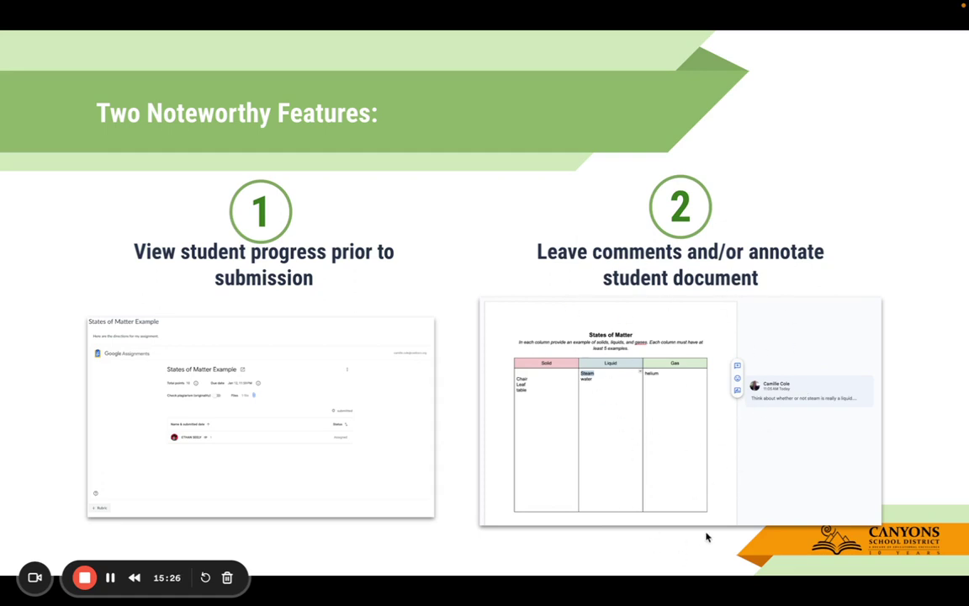
pyautogui.press('Right')
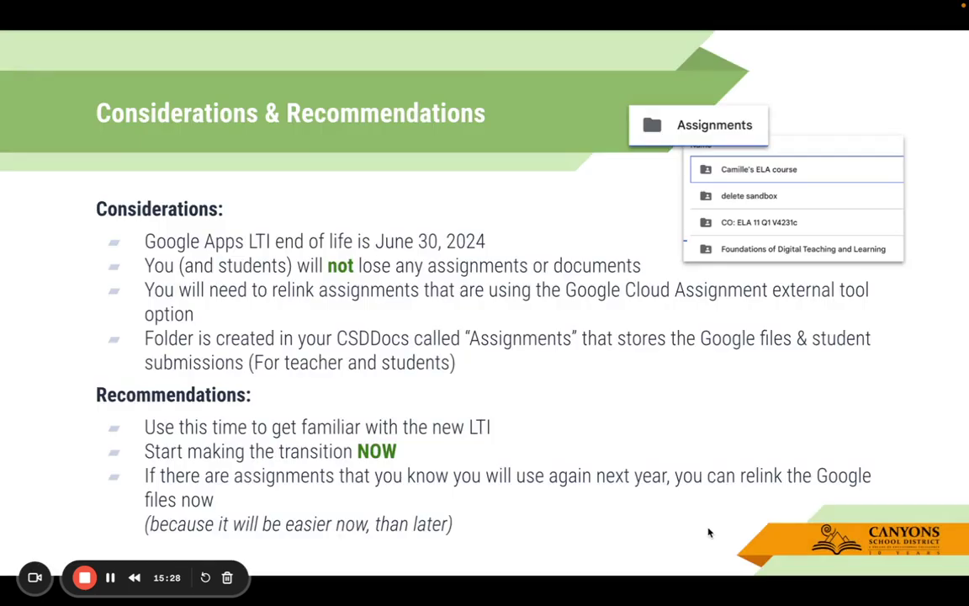
pyautogui.press('Left')
pyautogui.press('Escape')
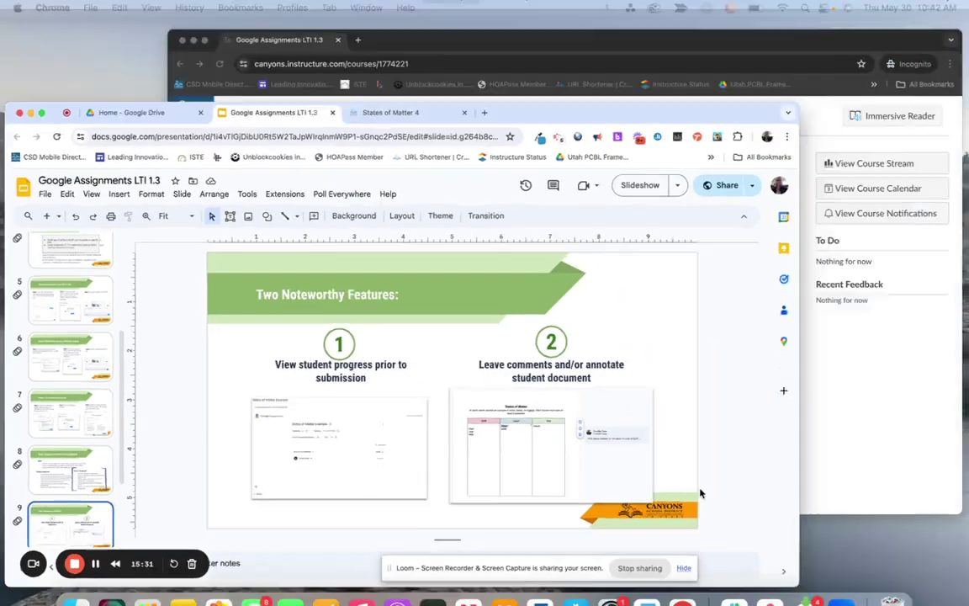
pyautogui.hotkey('ctrl', 'Up')
pyautogui.click(646, 188)
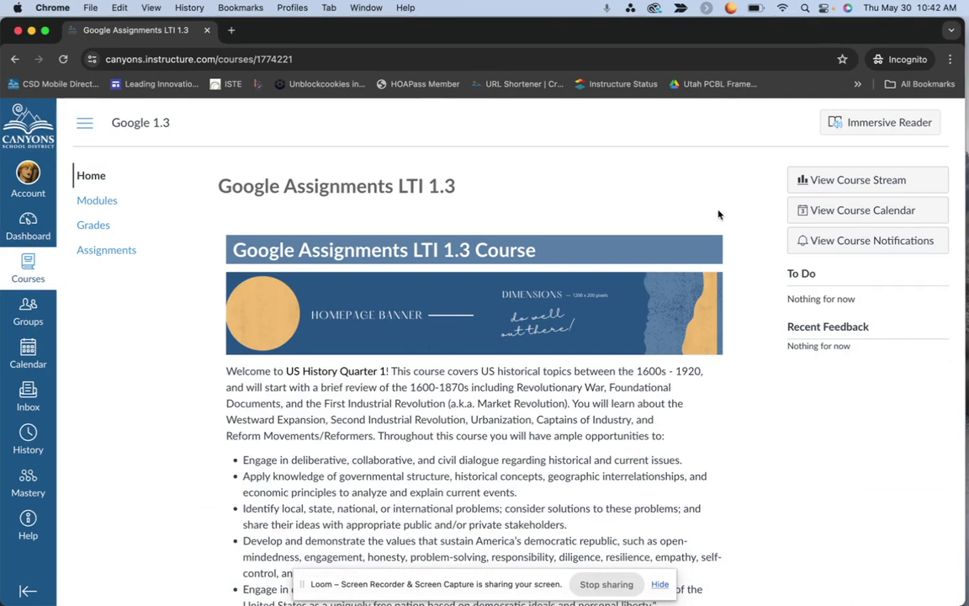
# Step: Open the States of Matter 4 assignment from the course Modules page
pyautogui.click(95, 203)
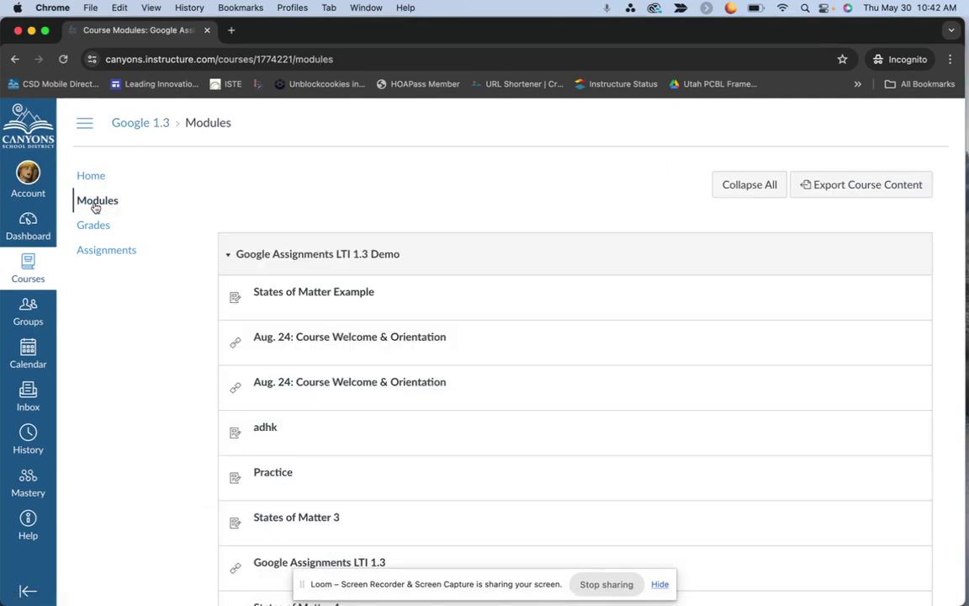
pyautogui.scroll(-3, 336, 295)
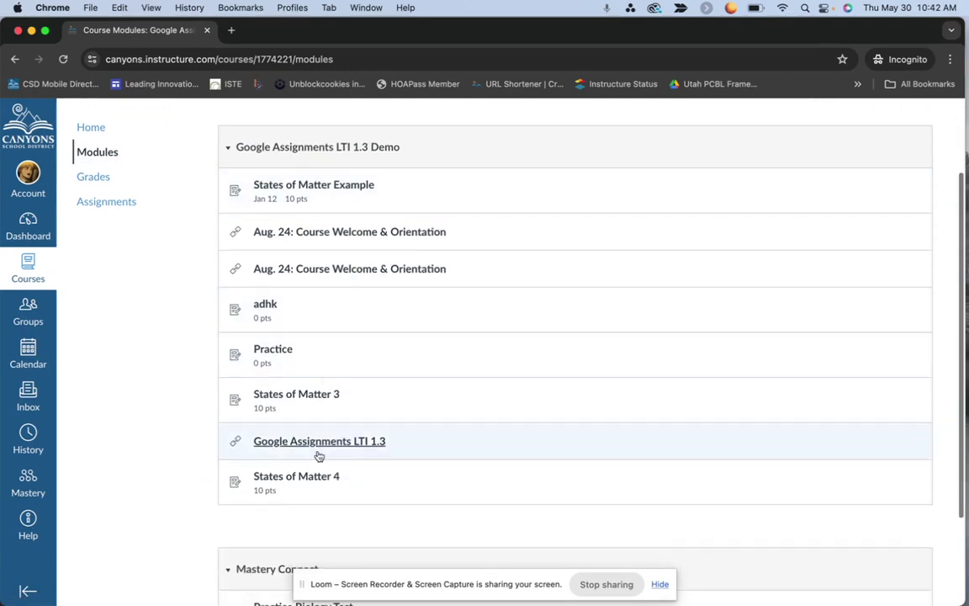
pyautogui.click(308, 478)
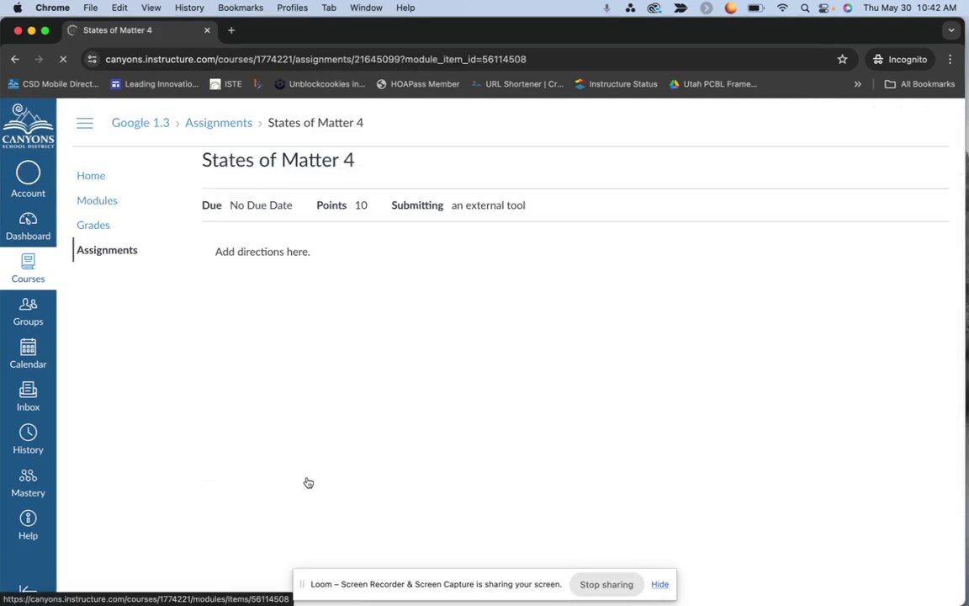
pyautogui.scroll(-3, 426, 432)
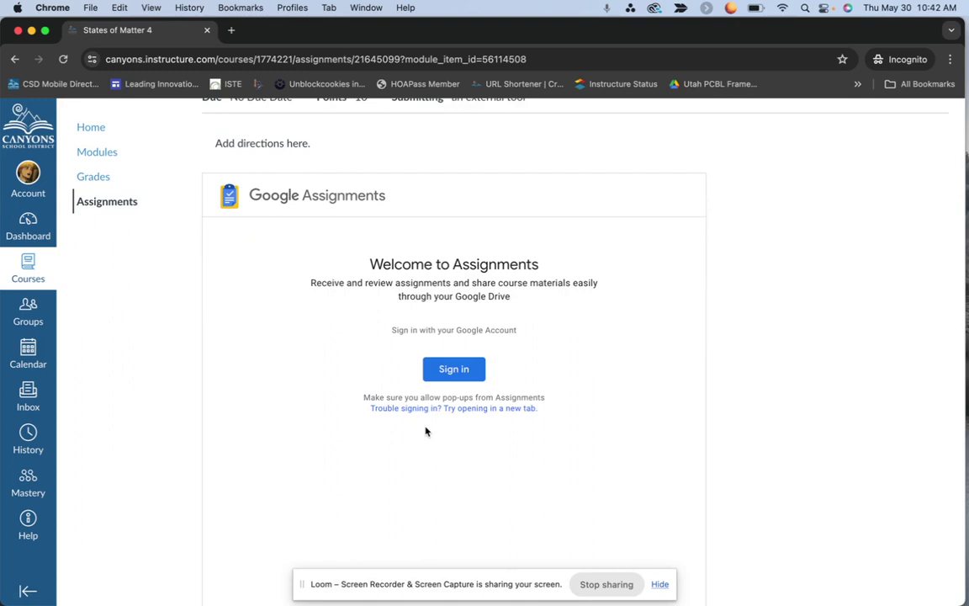
# Step: Sign in to Google with the student's school e-mail and password
pyautogui.click(443, 372)
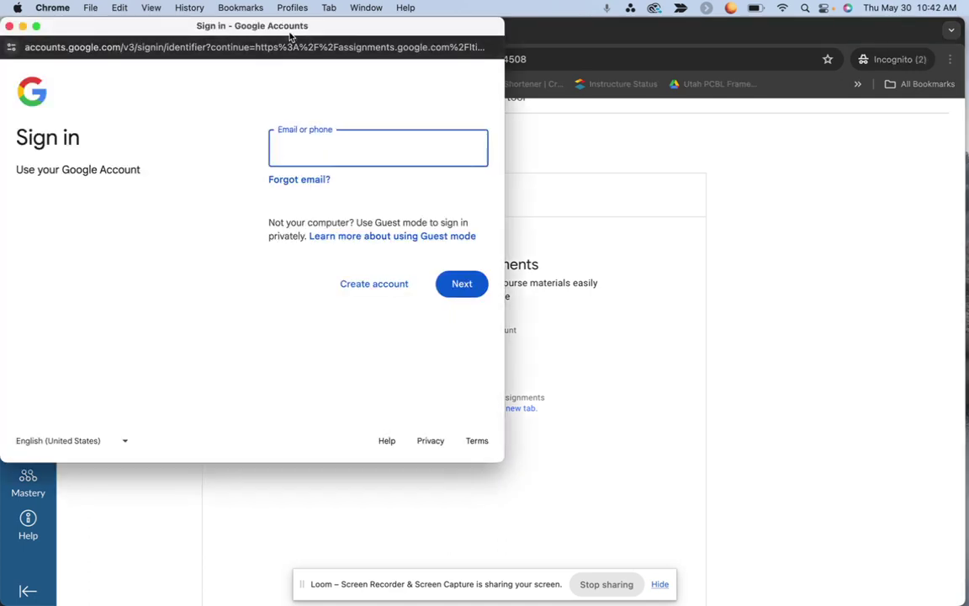
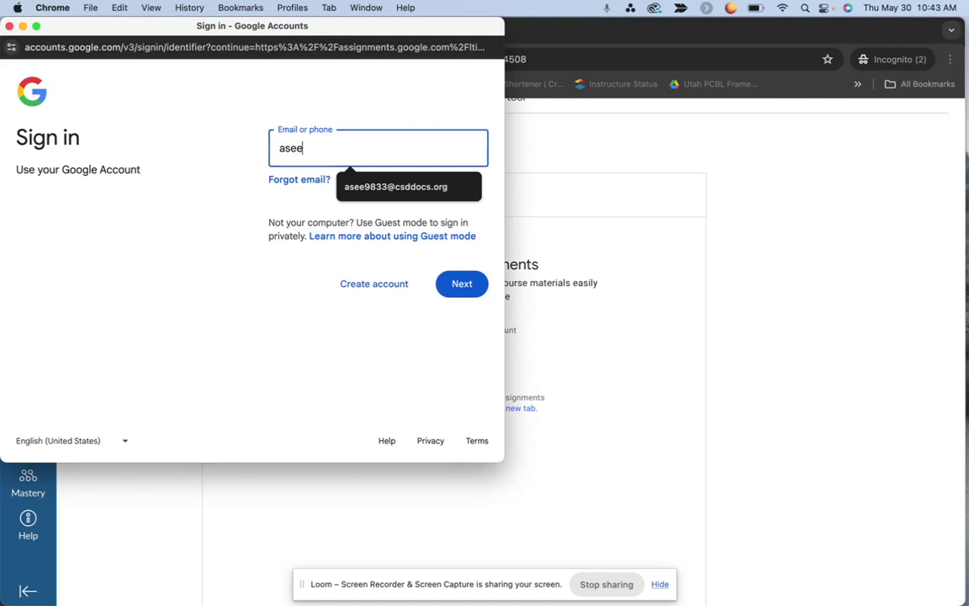
pyautogui.click(395, 187)
pyautogui.click(469, 289)
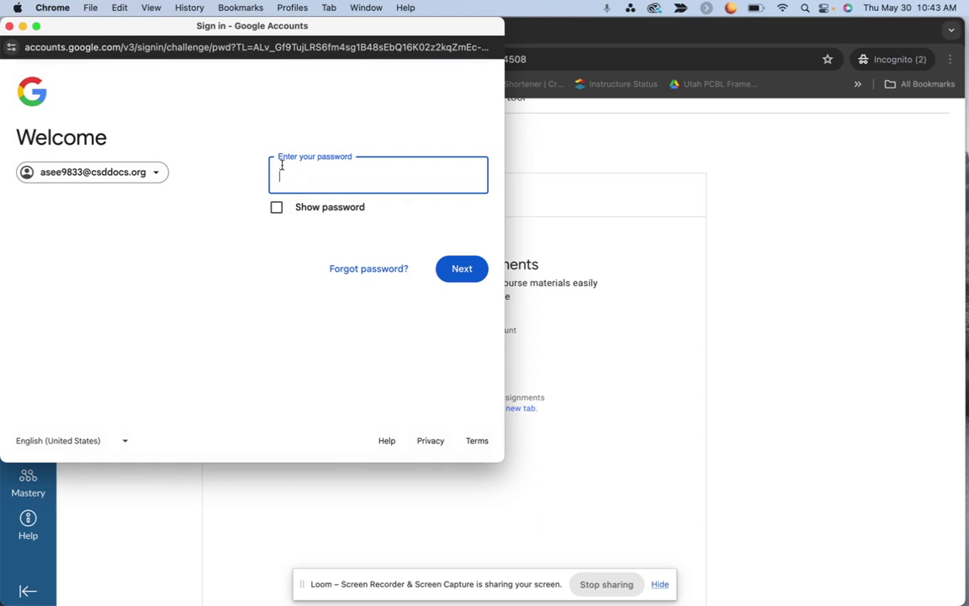
pyautogui.write('••••••••')
pyautogui.press('Return')
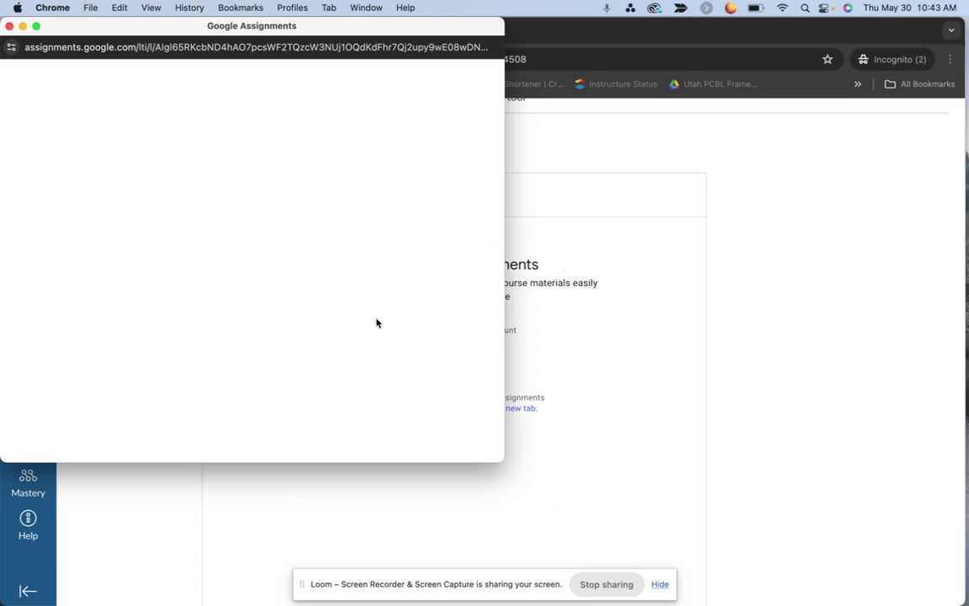
# Step: Close the Google Assignments popup to return to the Canvas assignment page
pyautogui.moveTo(339, 35); pyautogui.dragTo(390, 47)
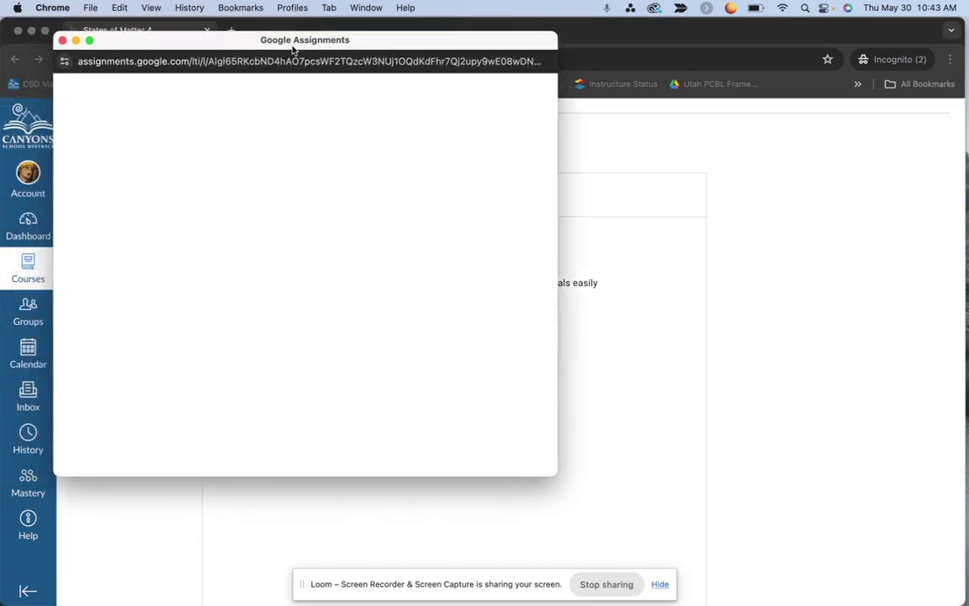
pyautogui.click(60, 38)
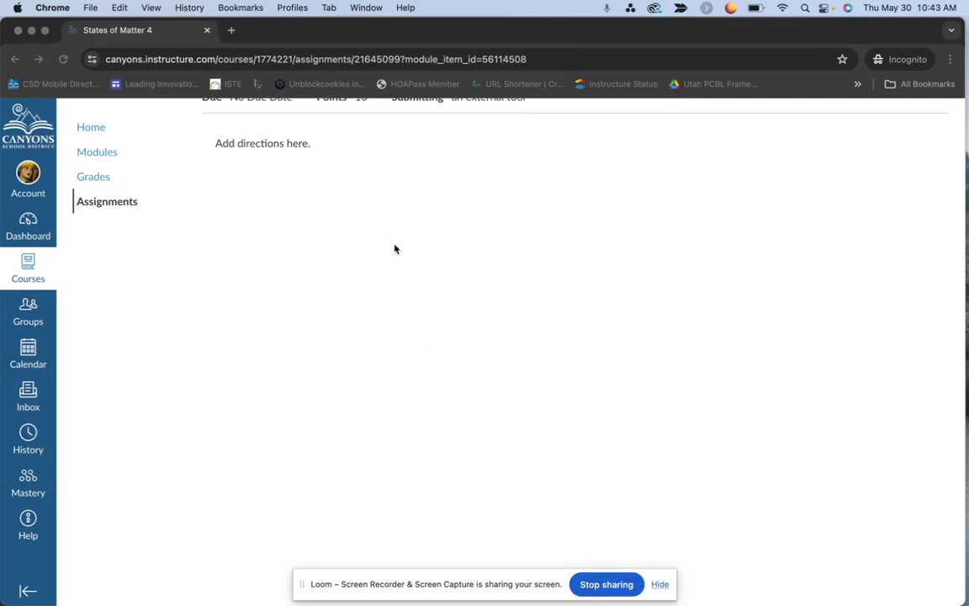
pyautogui.click(434, 59)
# Step: Reload the assignment page and open the student's own copy of the States of Matter file
pyautogui.click(432, 59)
pyautogui.press('Return')
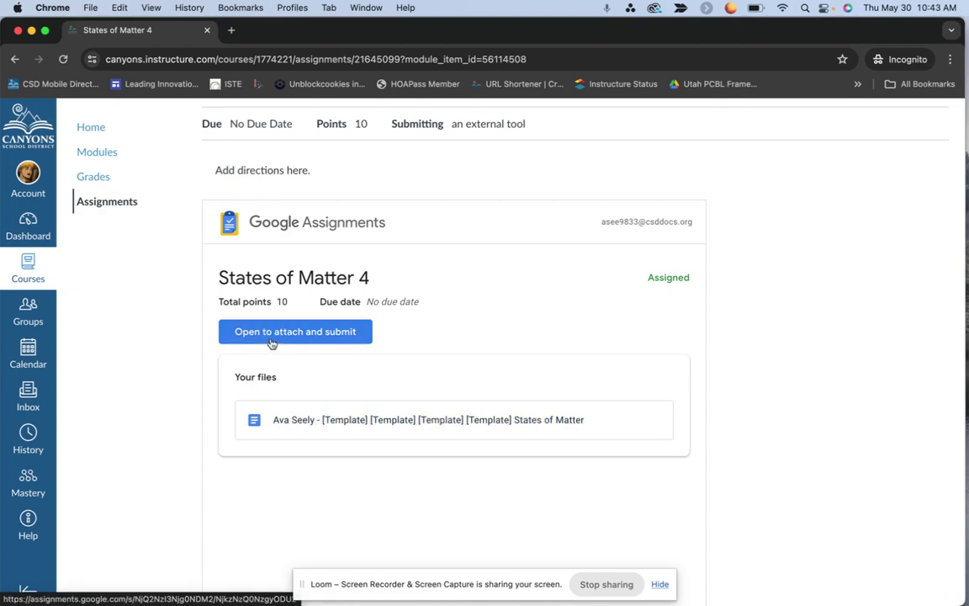
pyautogui.click(307, 423)
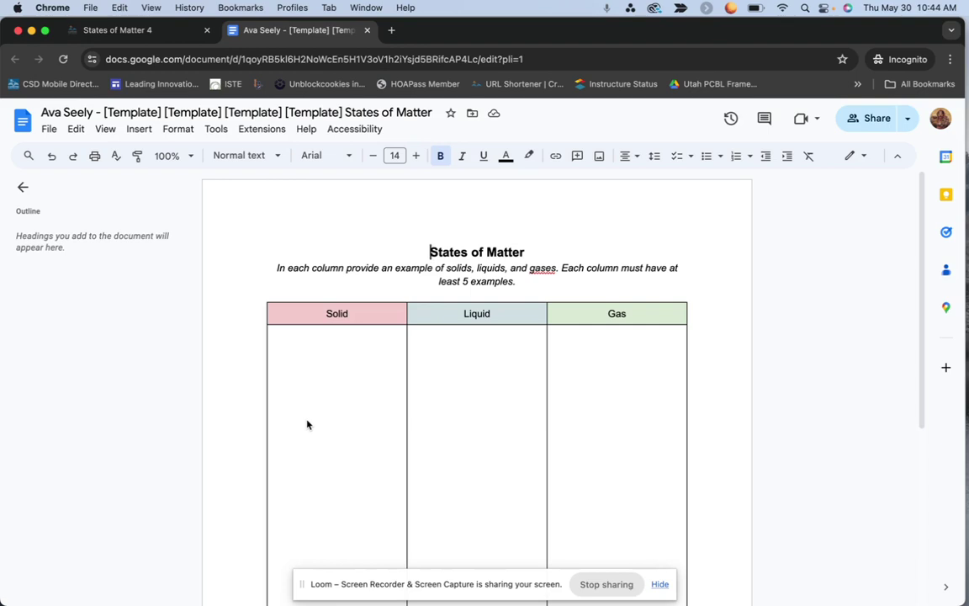
# Step: Remove the repeated [Template] words from the document title
pyautogui.moveTo(343, 112); pyautogui.dragTo(102, 110)
pyautogui.press('BackSpace')
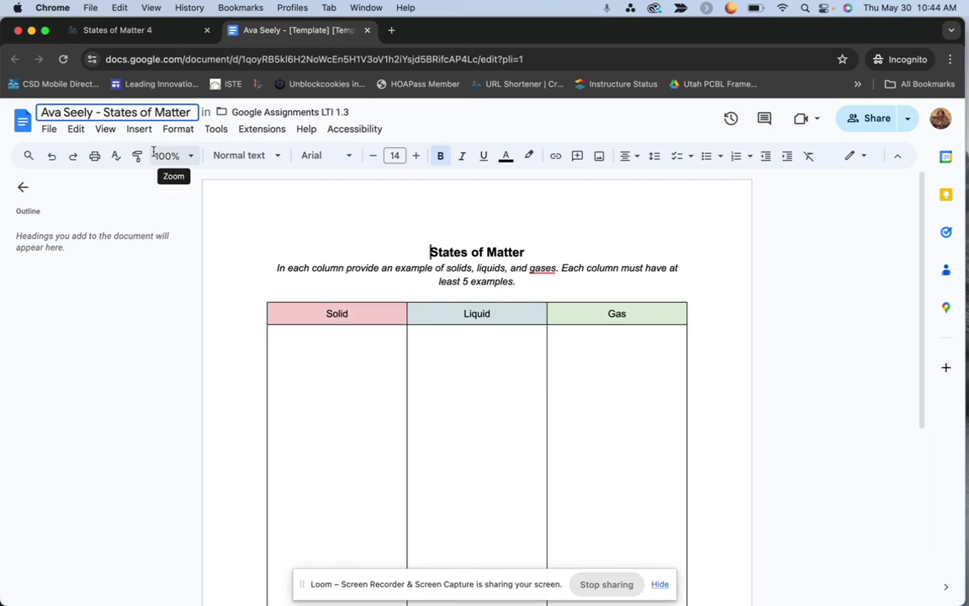
pyautogui.moveTo(94, 111); pyautogui.dragTo(40, 115)
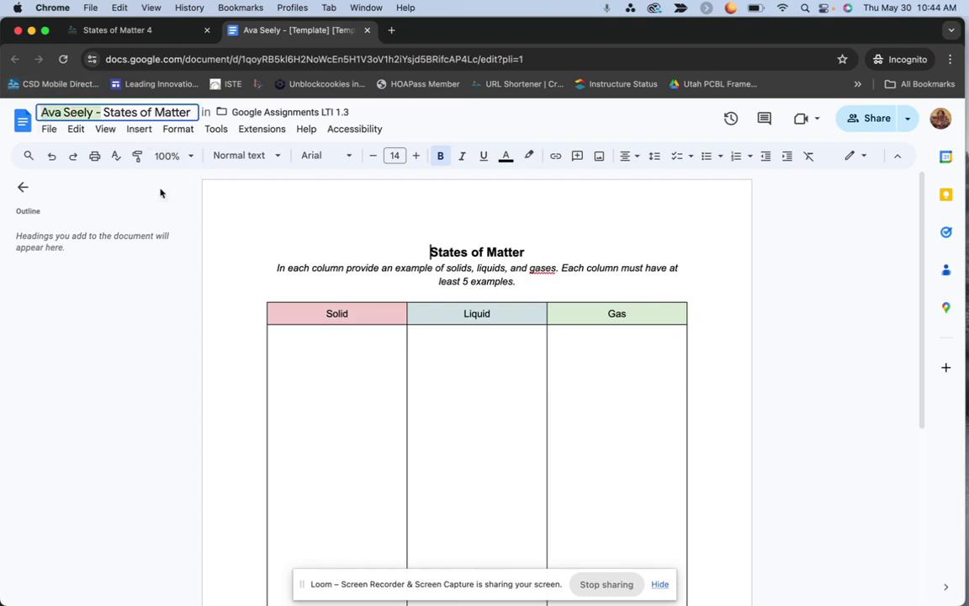
# Step: Enter water, hat and chair under Solid, syrup under Liquid, and steam under Gas
pyautogui.click(345, 349)
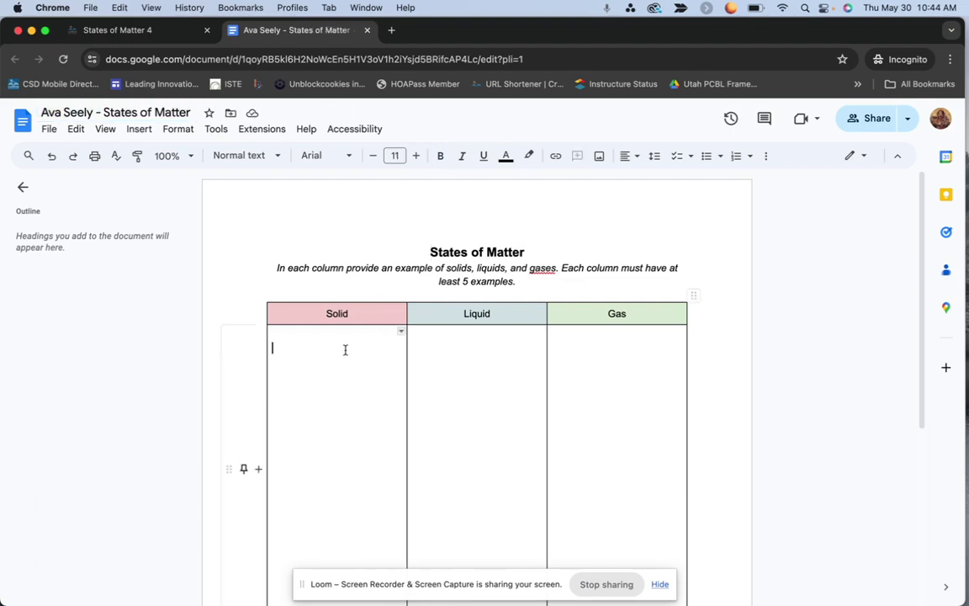
pyautogui.write('water')
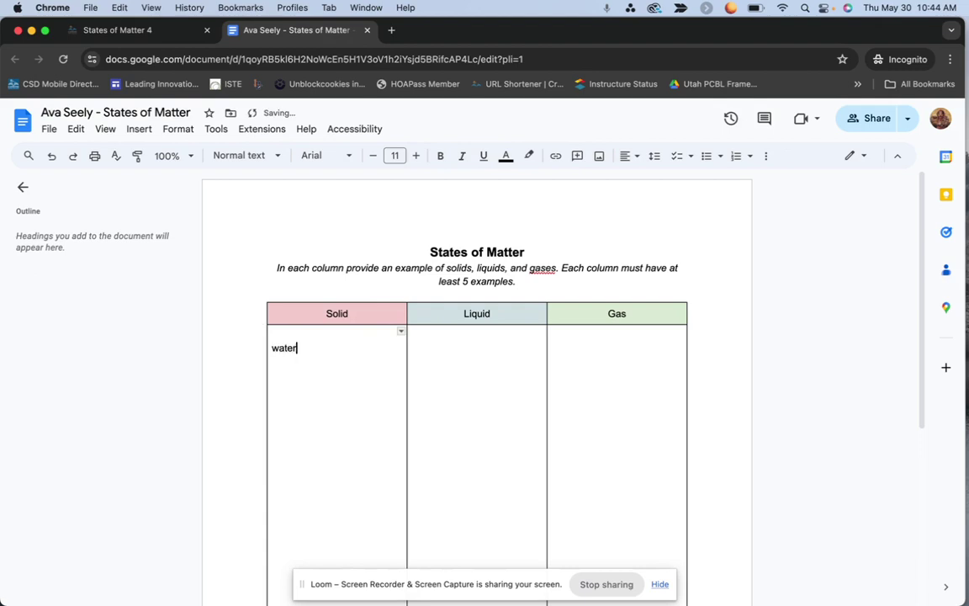
pyautogui.press('Return')
pyautogui.write('hat')
pyautogui.press('Return')
pyautogui.write('chair')
pyautogui.click(476, 334)
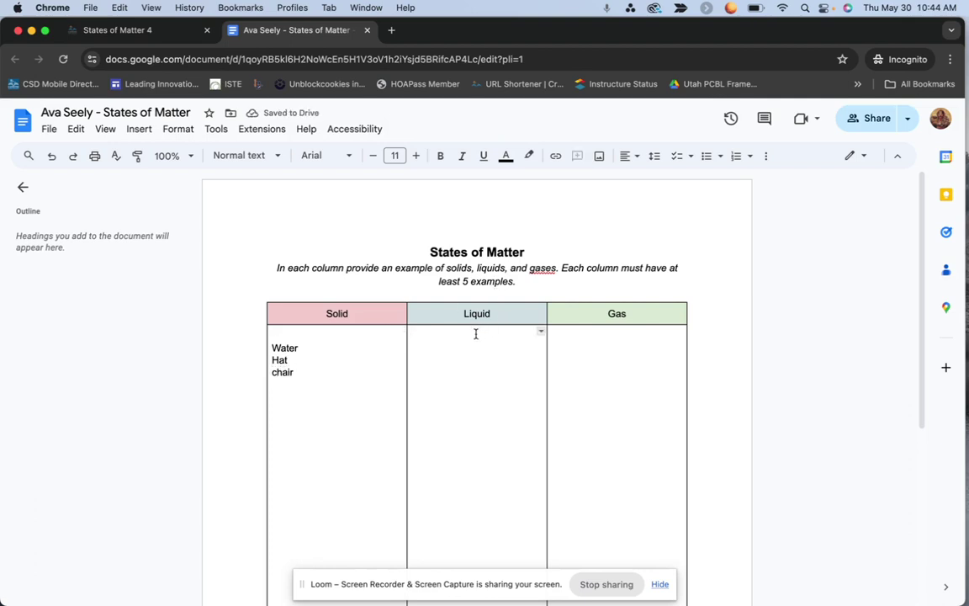
pyautogui.write('su')
pyautogui.write('yru')
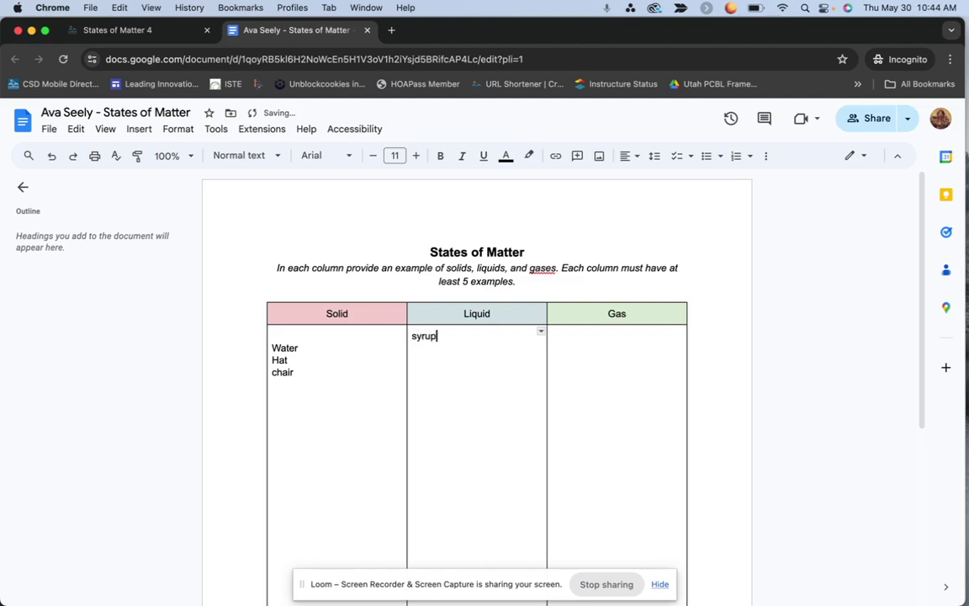
pyautogui.write('p')
pyautogui.press('Return')
pyautogui.click(574, 340)
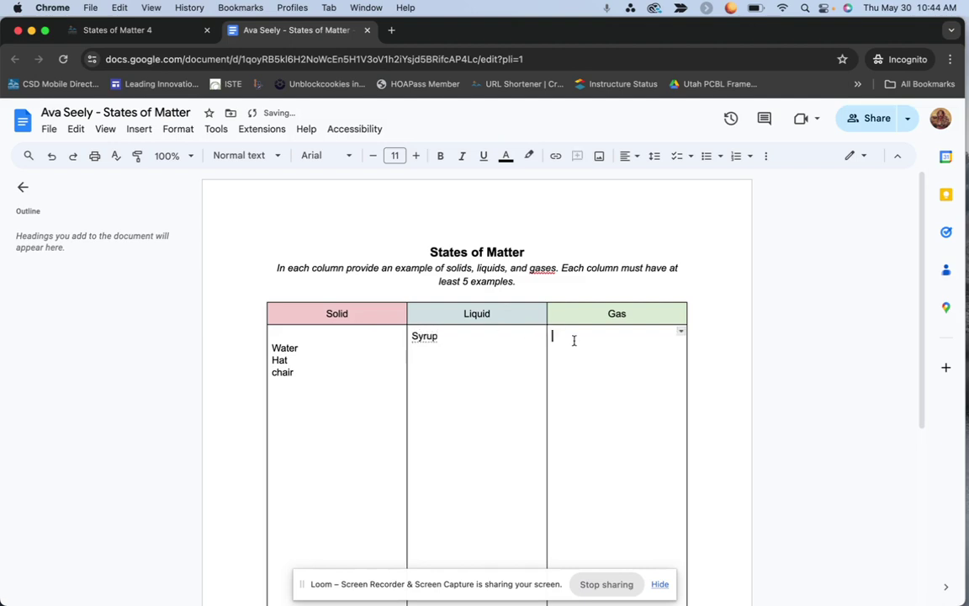
pyautogui.write('steam')
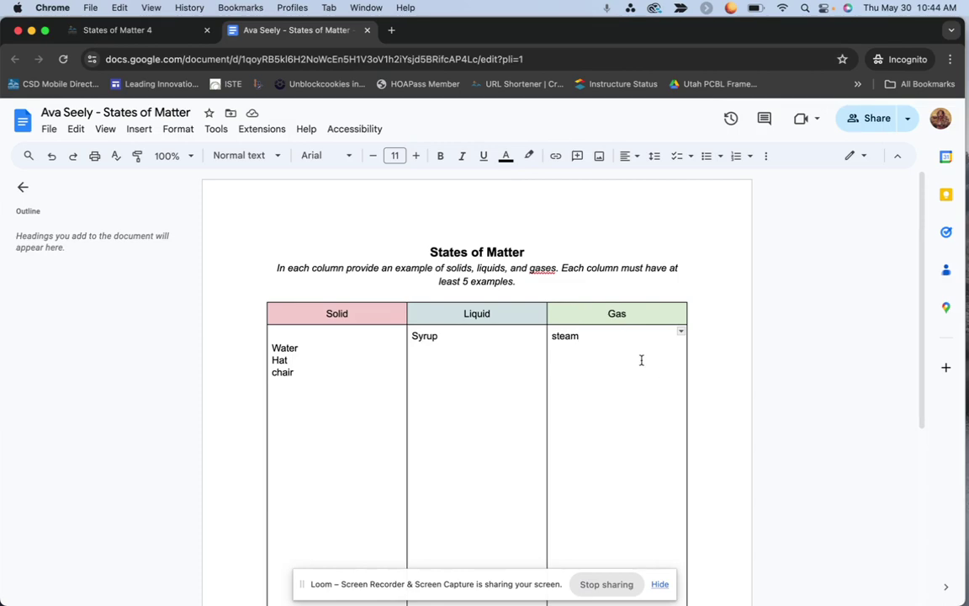
pyautogui.hotkey('ctrl', 'Up')
pyautogui.click(404, 151)
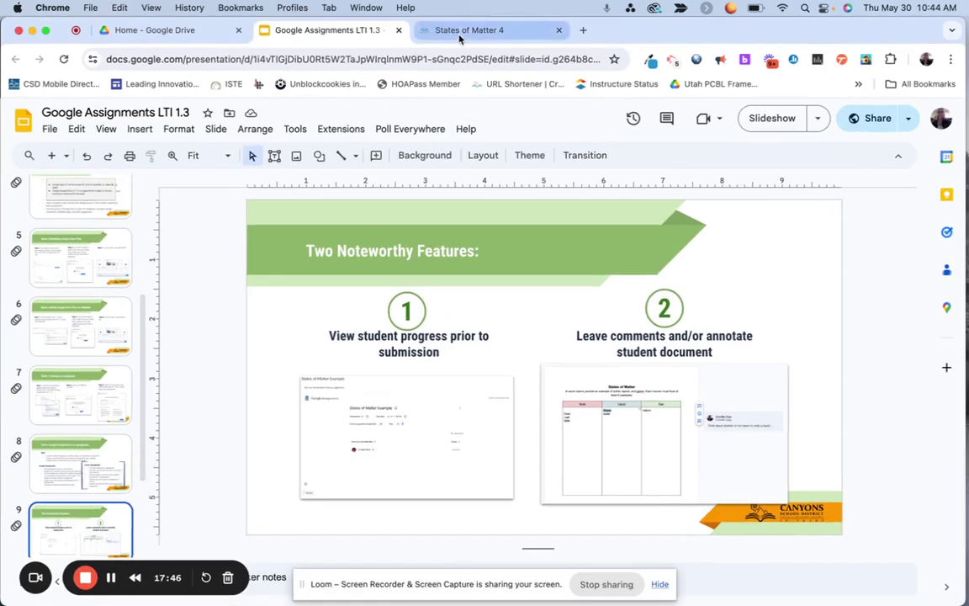
# Step: Reload States of Matter 4 and open the student's States of Matter document from her files
pyautogui.click(460, 32)
pyautogui.scroll(3, 492, 242)
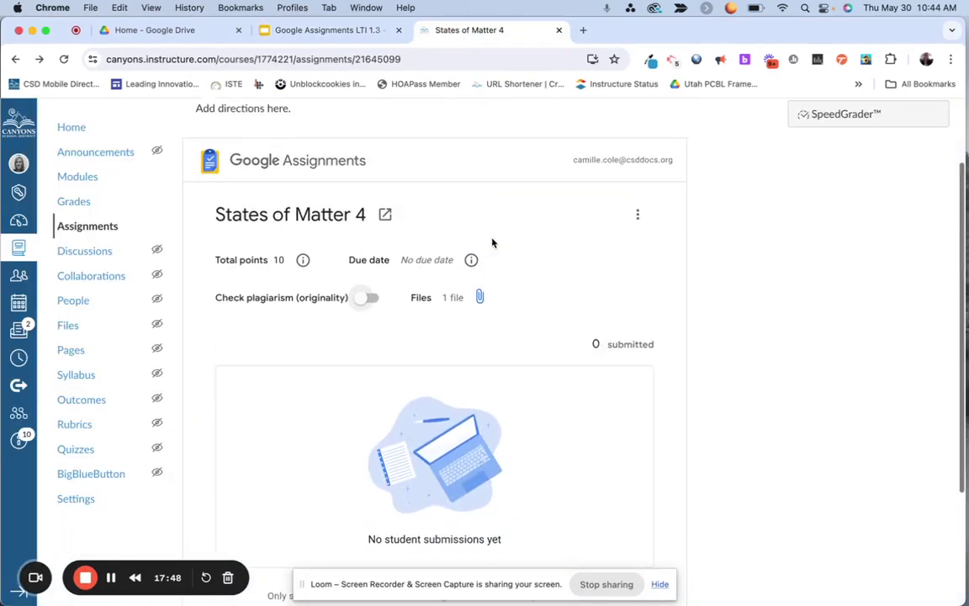
pyautogui.press('super+l')
pyautogui.press('Return')
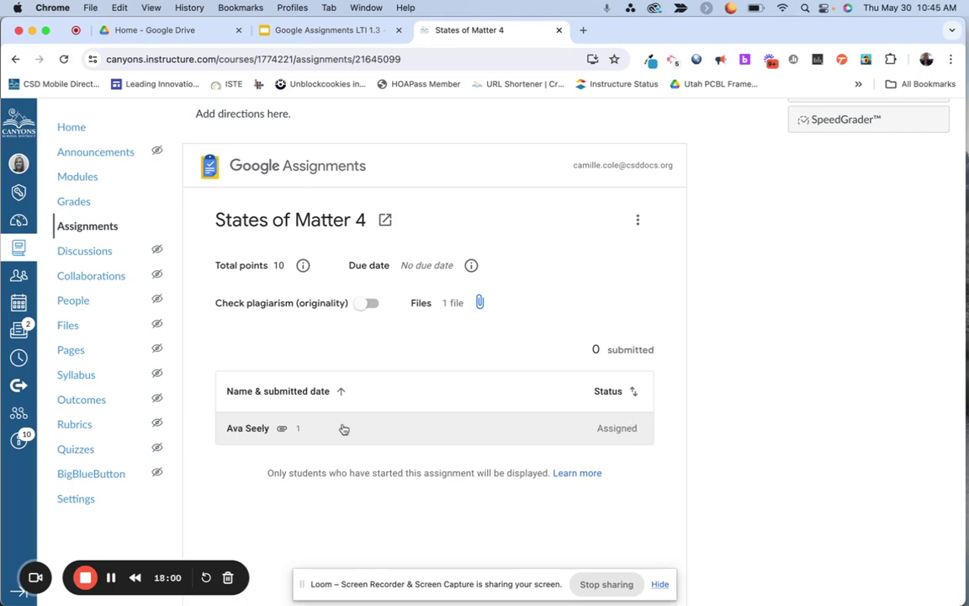
pyautogui.click(304, 429)
pyautogui.click(359, 408)
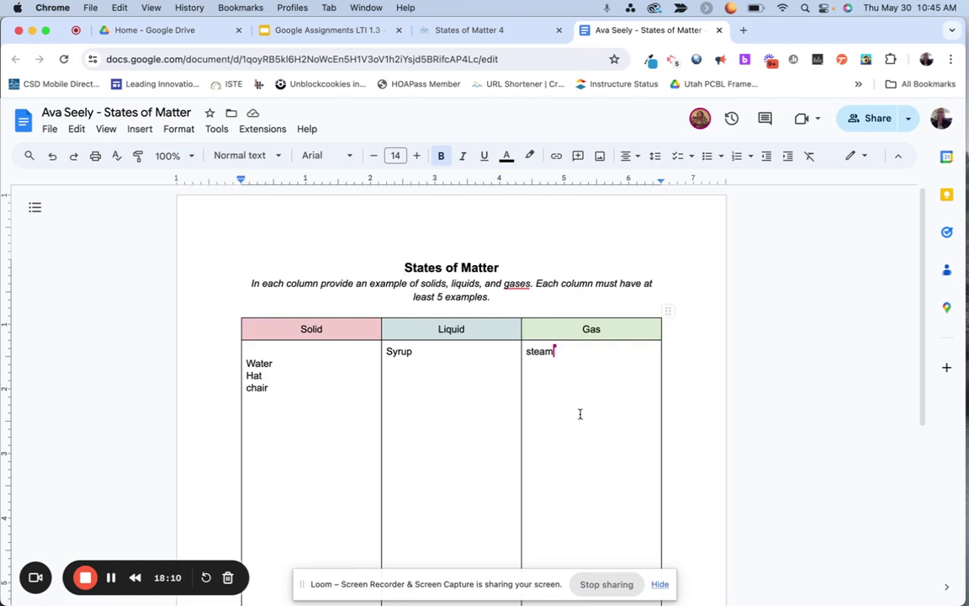
# Step: Comment on Water asking whether water is really a solid and why it might not be
pyautogui.doubleClick(271, 363)
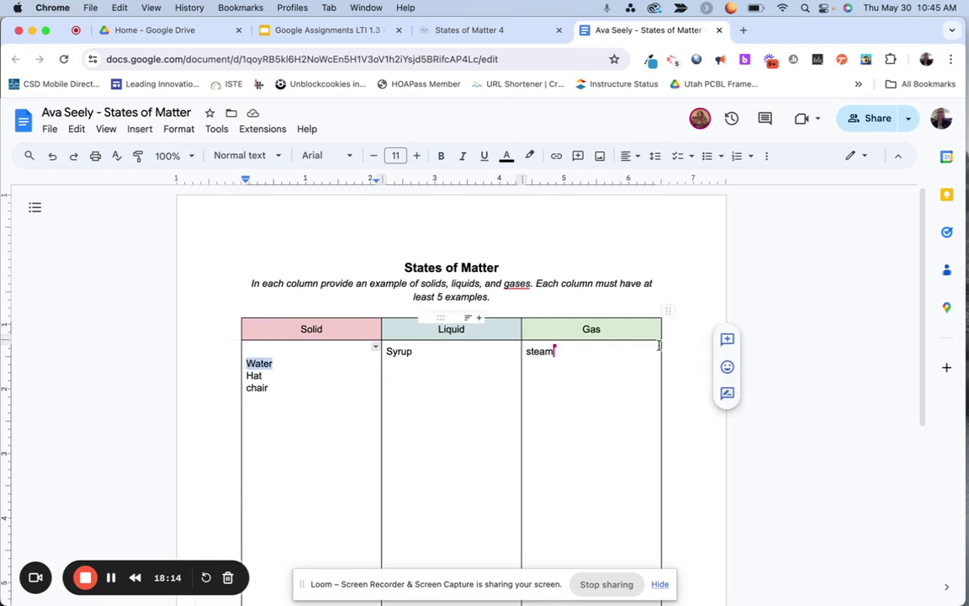
pyautogui.click(725, 340)
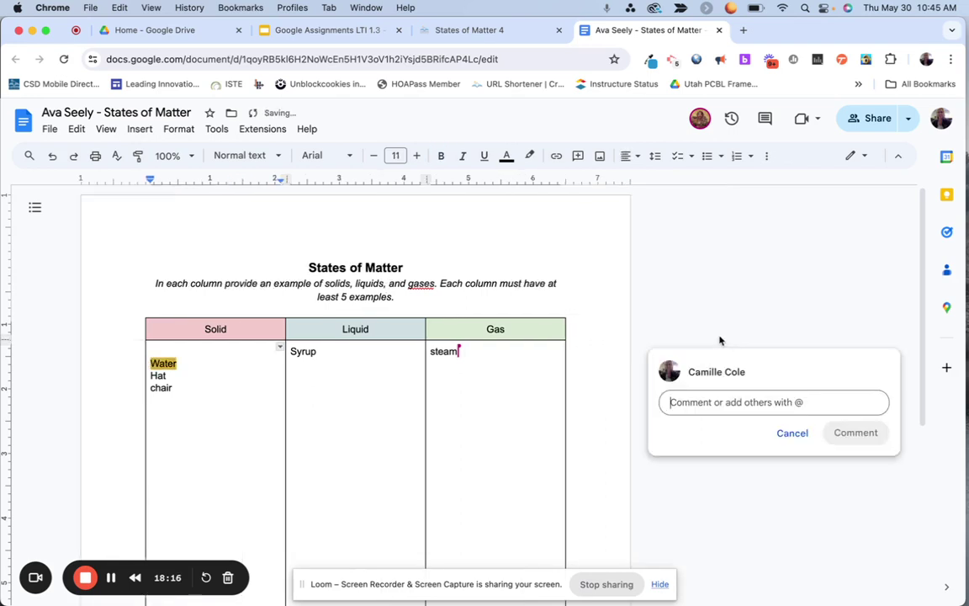
pyautogui.write('May')
pyautogui.press('BackSpace')
pyautogui.press('BackSpace')
pyautogui.press('BackSpace')
pyautogui.write('Is water really ')
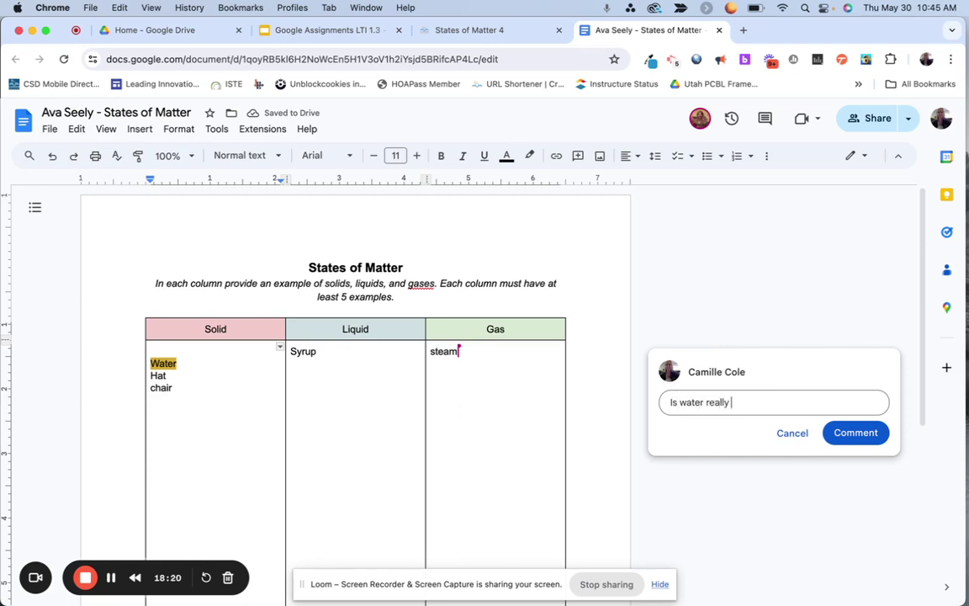
pyautogui.write('a solid? ')
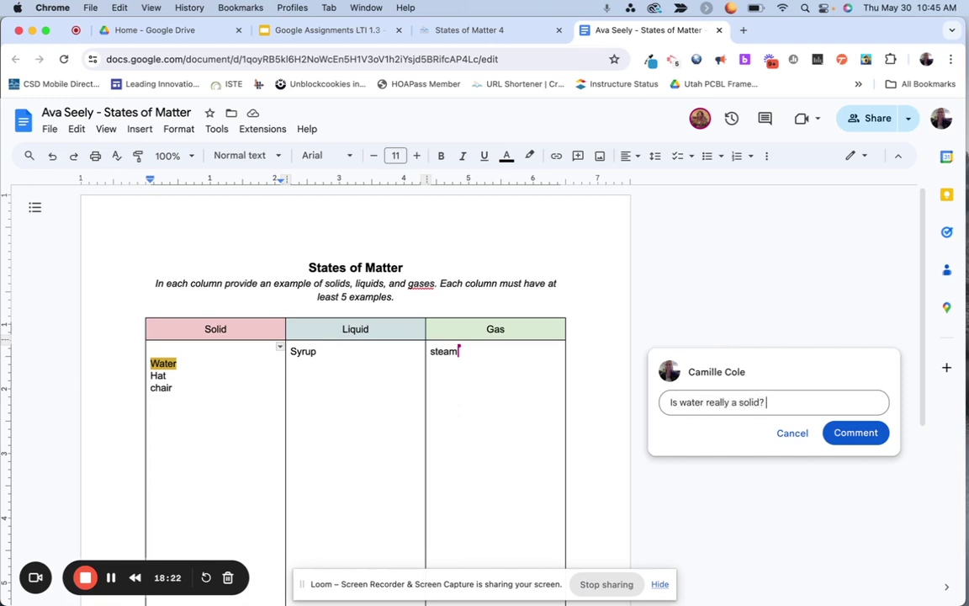
pyautogui.write('Why would')
pyautogui.press('BackSpace')
pyautogui.press('BackSpace')
pyautogui.press('BackSpace')
pyautogui.write('might it not be?')
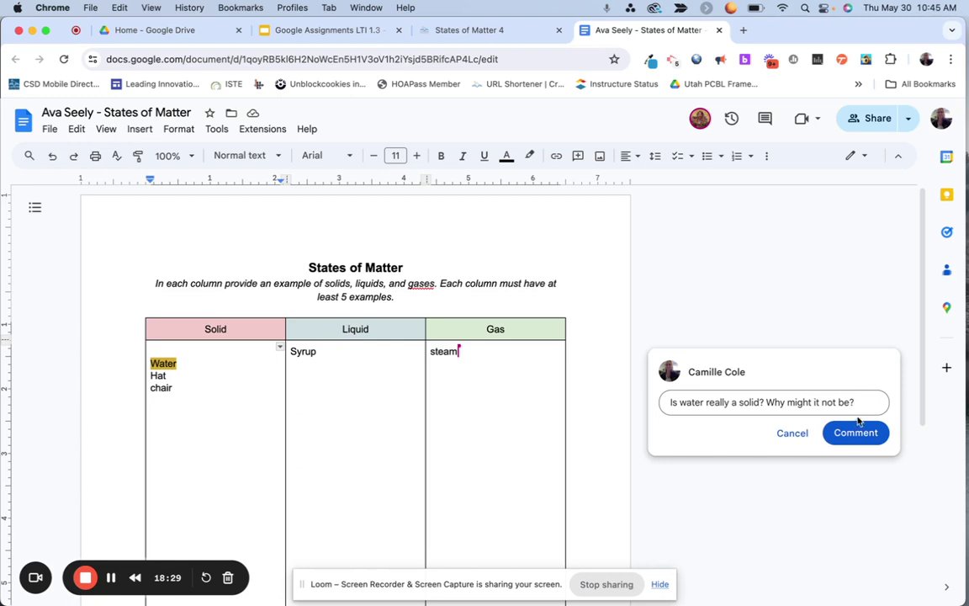
pyautogui.click(856, 432)
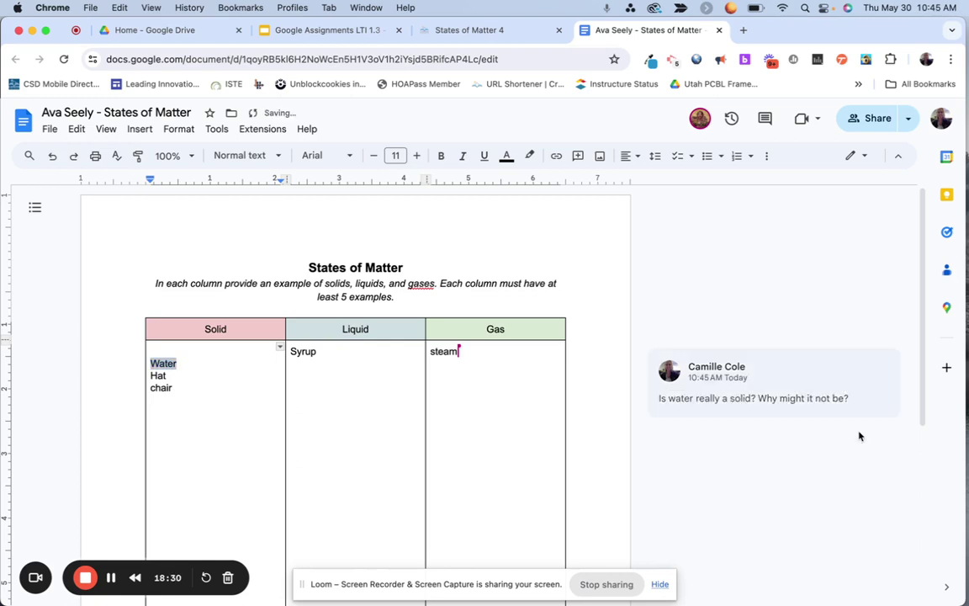
pyautogui.click(200, 356)
# Step: Strike through Water and highlight Syrup in bright green
pyautogui.moveTo(151, 351); pyautogui.dragTo(175, 362)
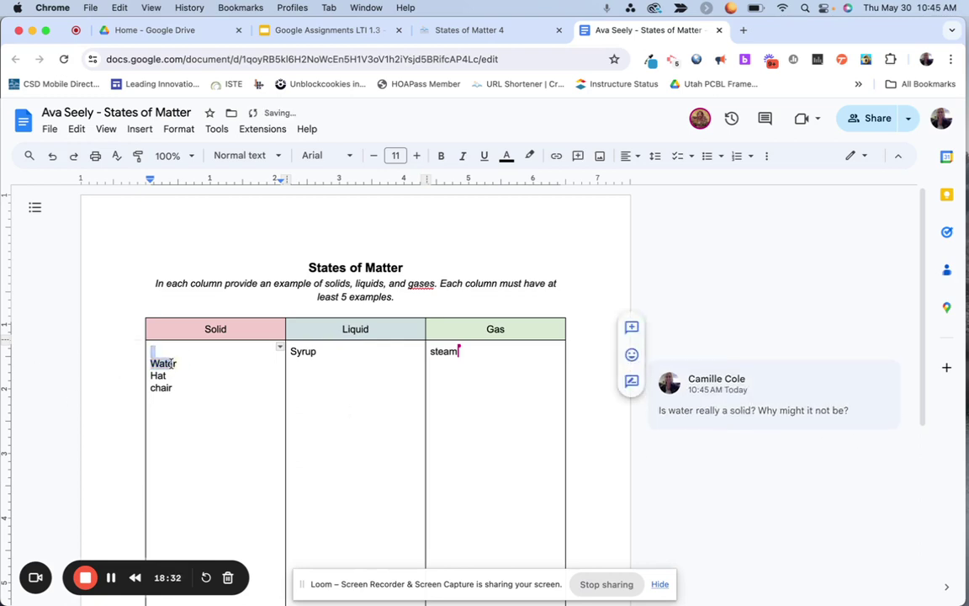
pyautogui.press('super+shift+x')
pyautogui.doubleClick(303, 351)
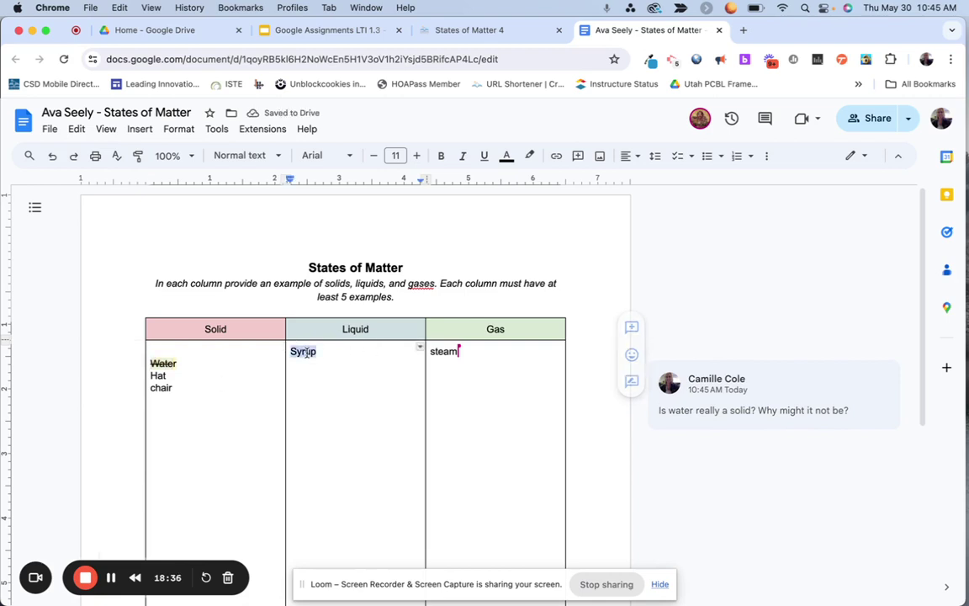
pyautogui.click(529, 155)
pyautogui.click(593, 214)
pyautogui.click(372, 439)
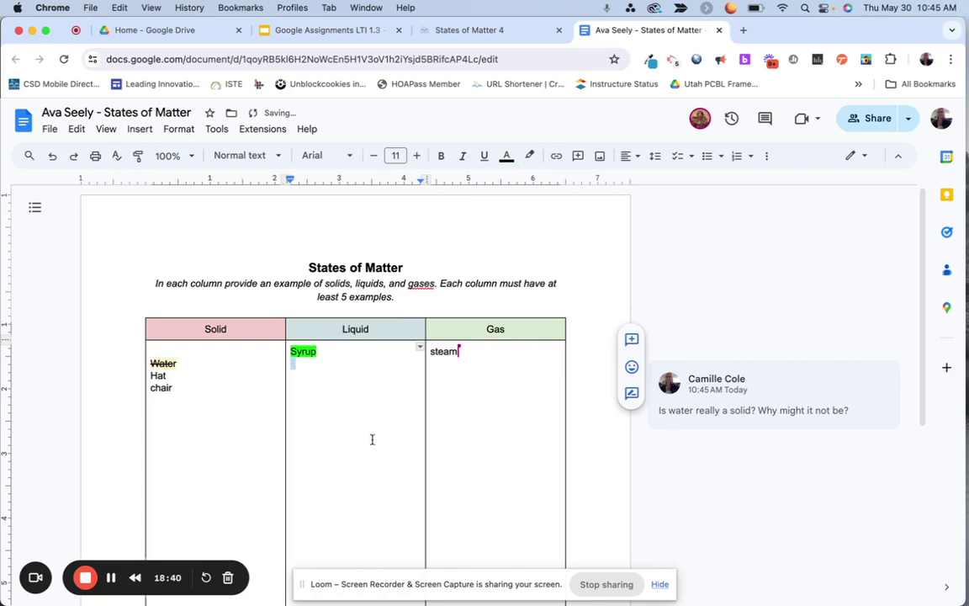
pyautogui.scroll(-2, 372, 440)
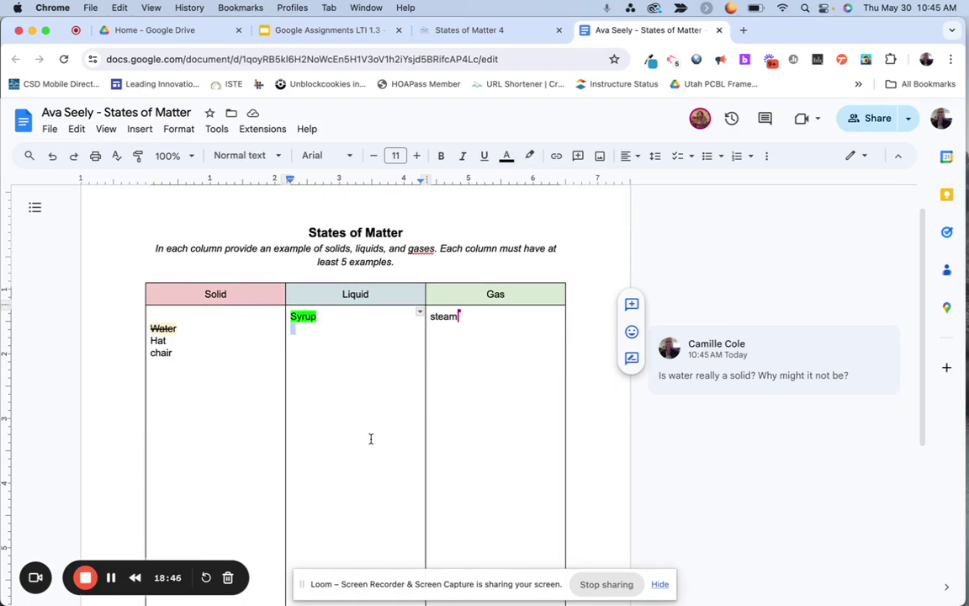
pyautogui.hotkey('ctrl', 'Up')
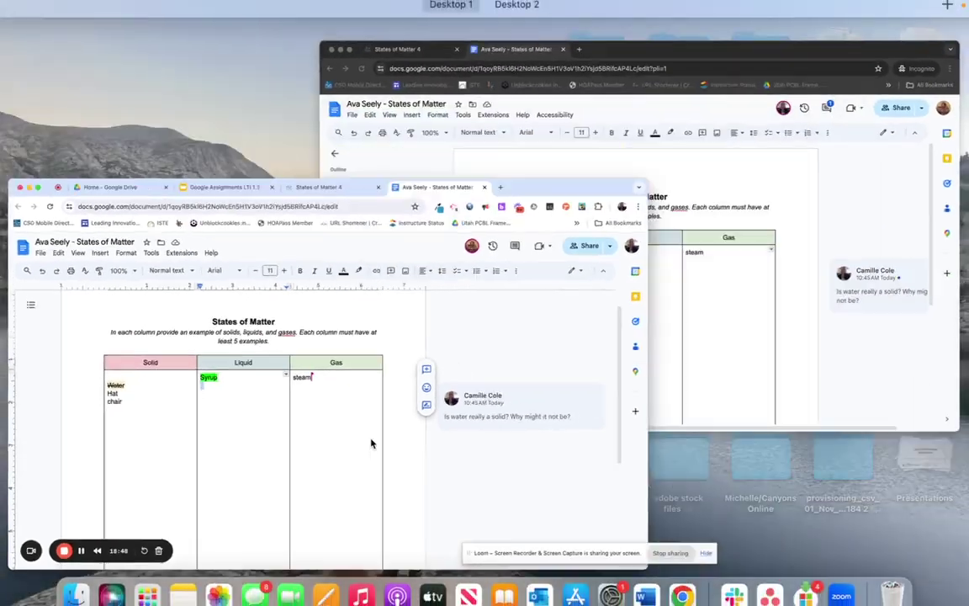
# Step: Reply to the Water comment with 'oops! I know thats a liquid and here is why'
pyautogui.click(652, 295)
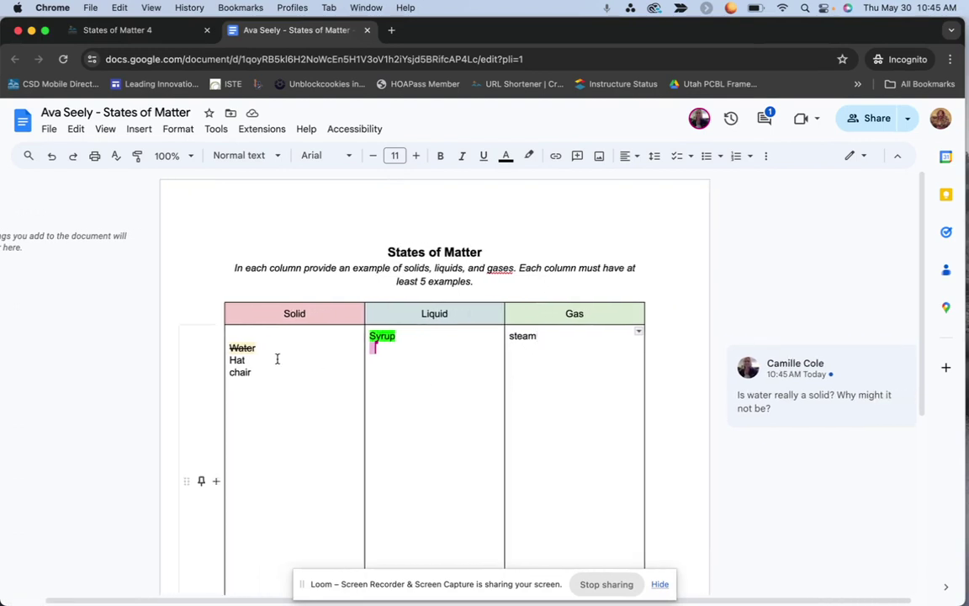
pyautogui.doubleClick(244, 347)
pyautogui.click(232, 343)
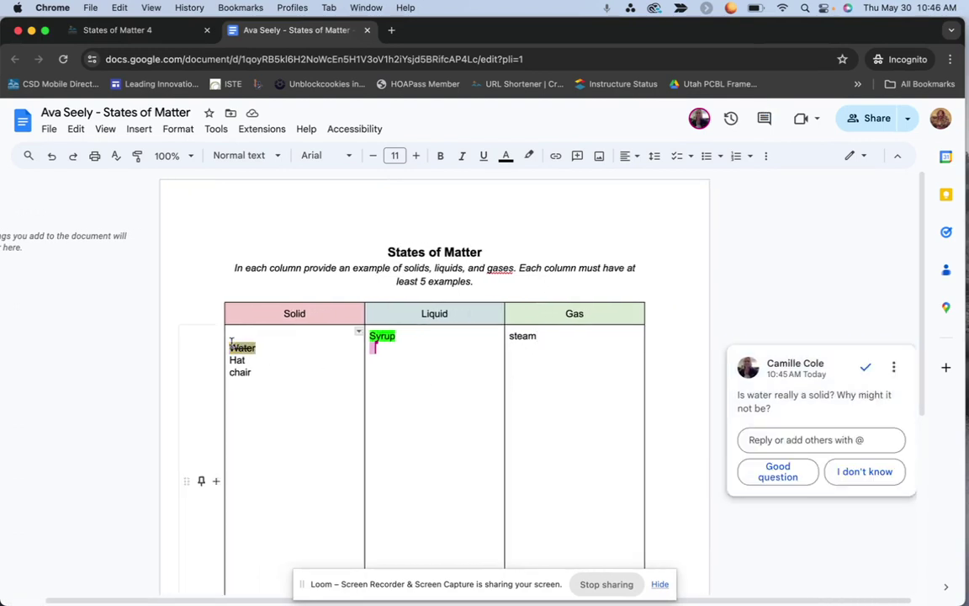
pyautogui.click(357, 394)
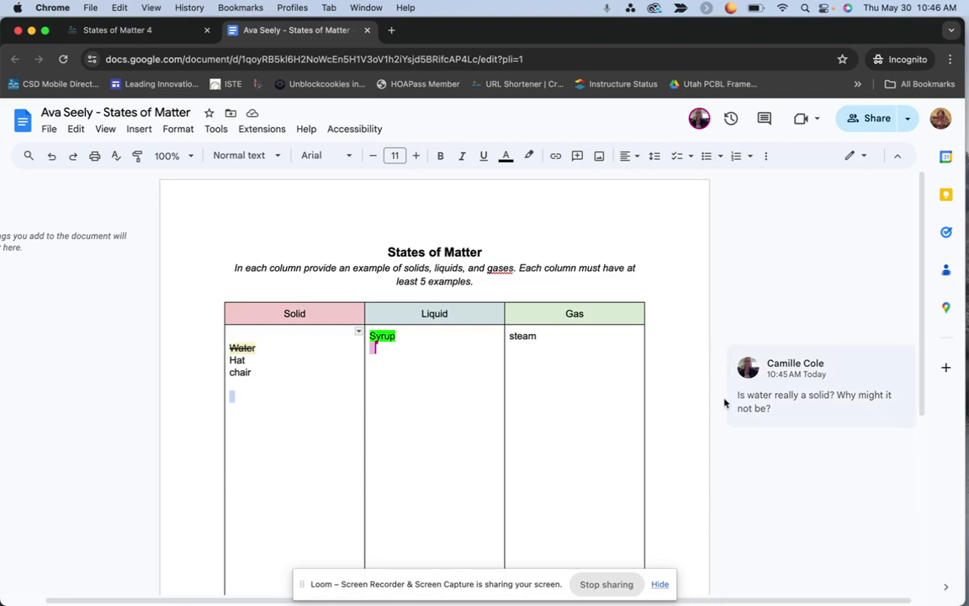
pyautogui.click(810, 423)
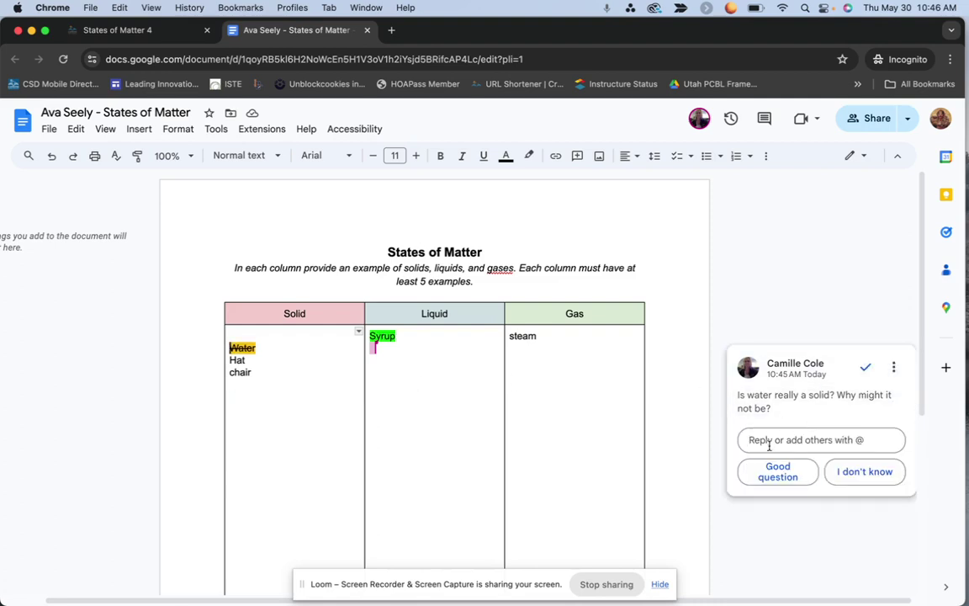
pyautogui.click(781, 449)
pyautogui.write('o')
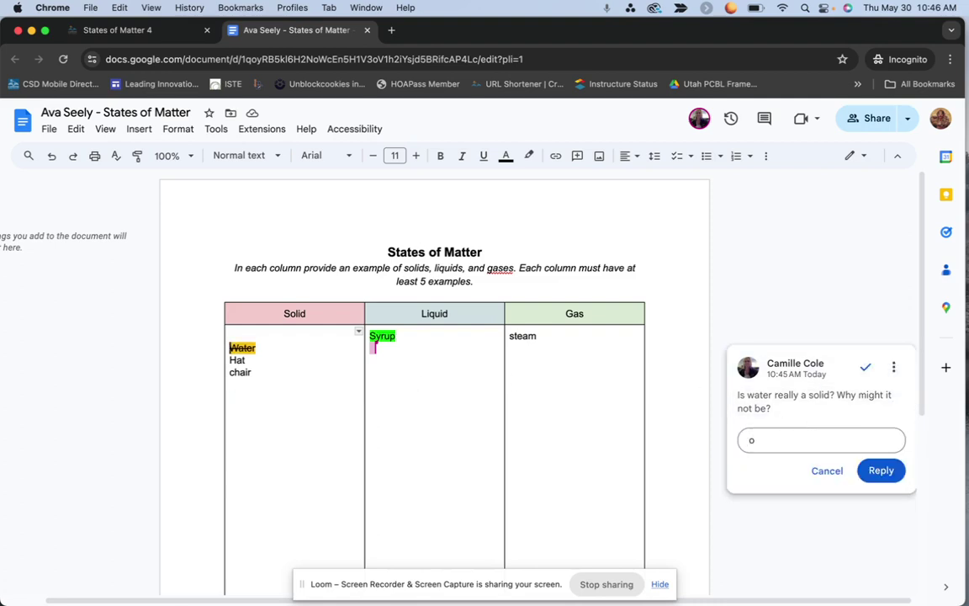
pyautogui.write('ops! I know thats a liquid a')
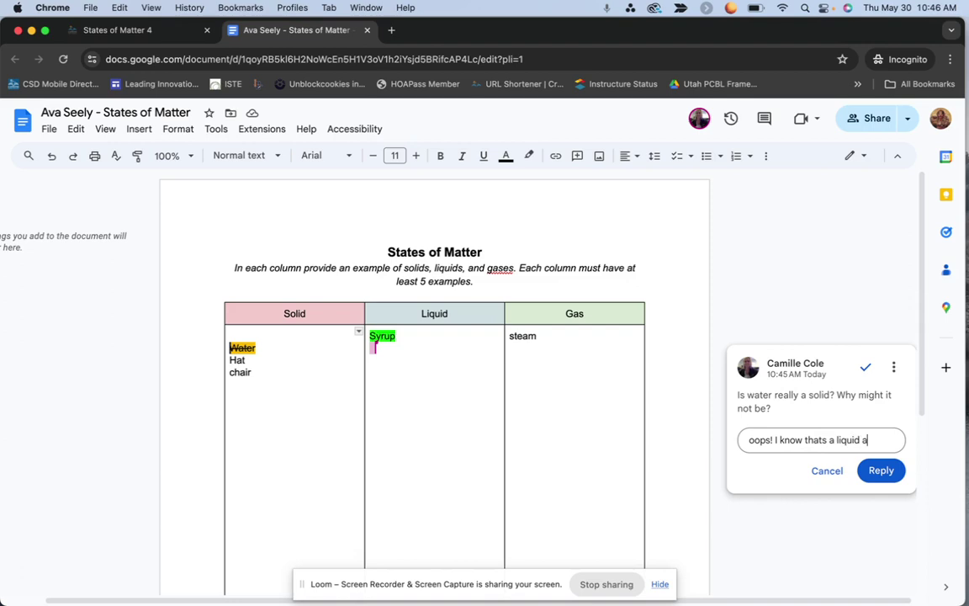
pyautogui.write('nd here is hwy')
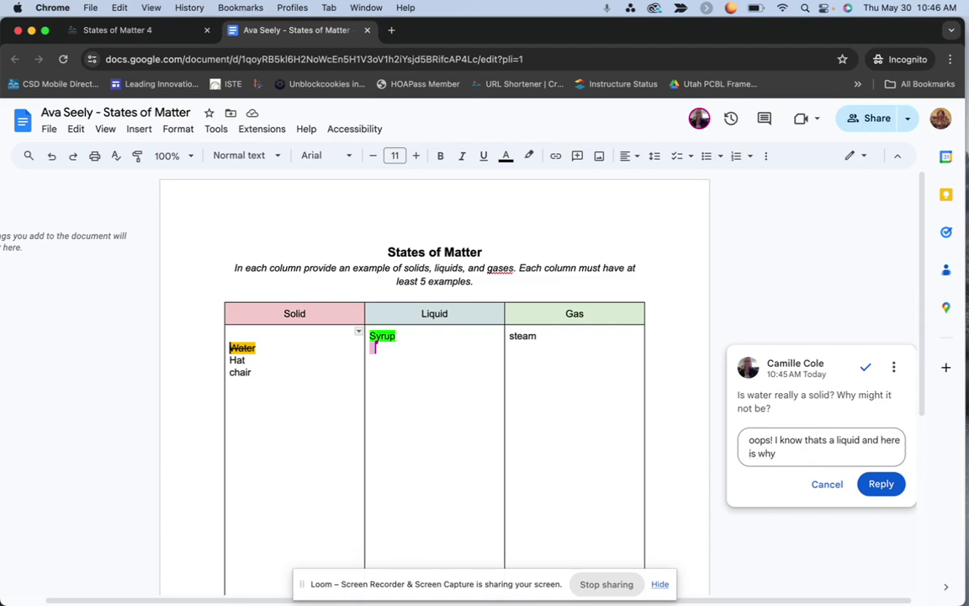
pyautogui.press('super+Return')
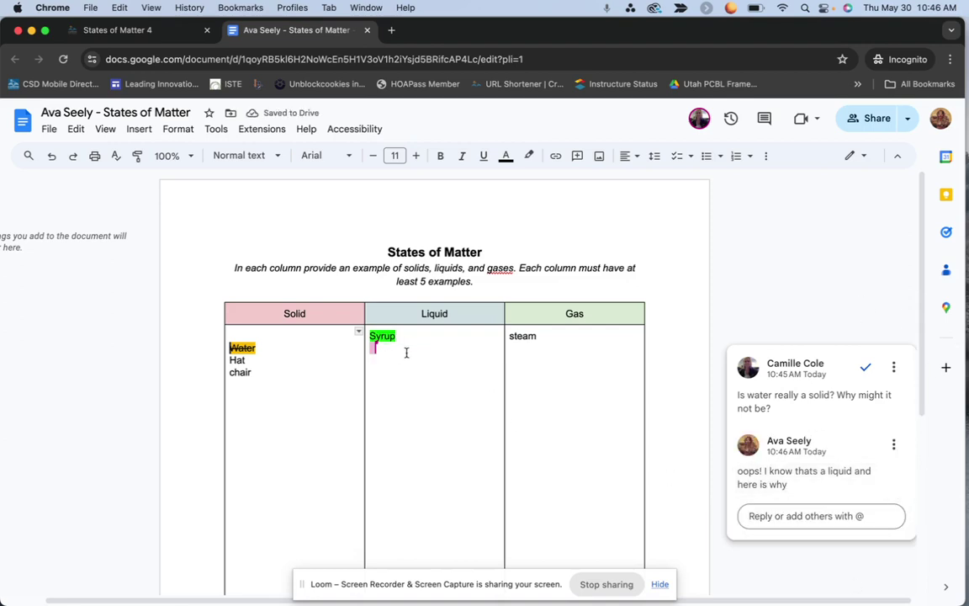
# Step: Type Water on a new line below Syrup in the Liquid column
pyautogui.click(402, 350)
pyautogui.write('Li')
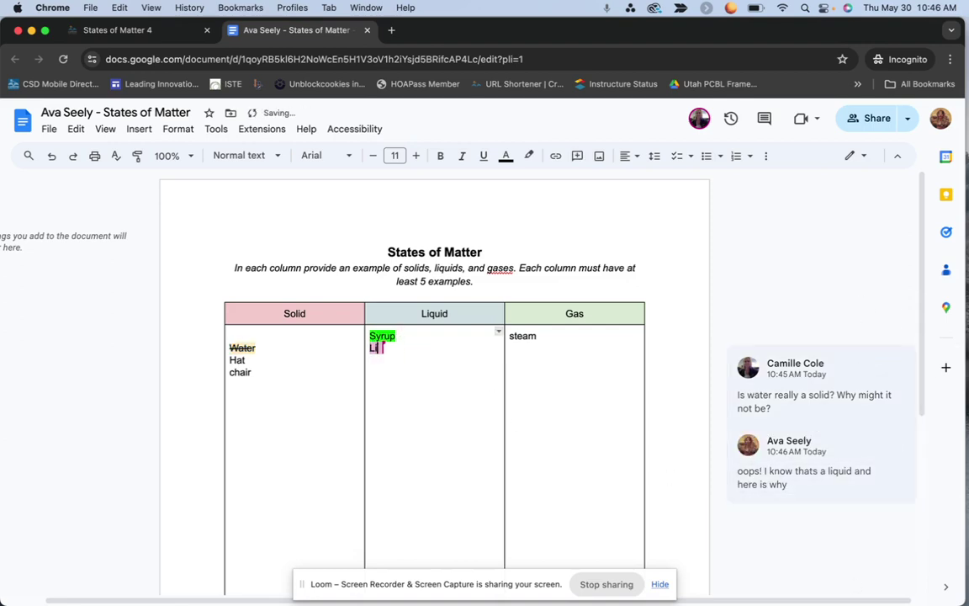
pyautogui.press('BackSpace')
pyautogui.press('BackSpace')
pyautogui.write('Water')
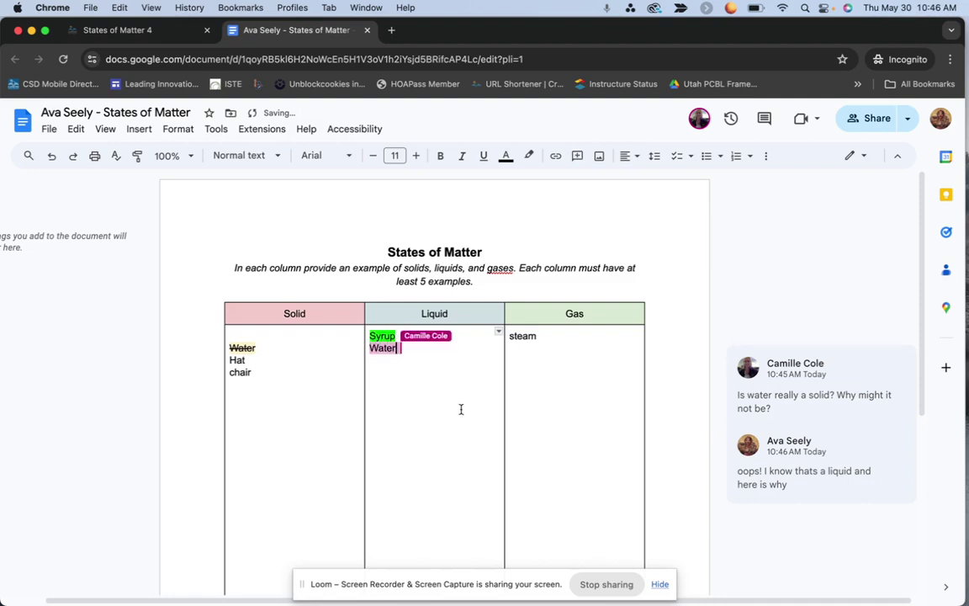
# Step: Compare the document in the teacher's and the student's Docs windows
pyautogui.hotkey('ctrl', 'Up')
pyautogui.click(443, 251)
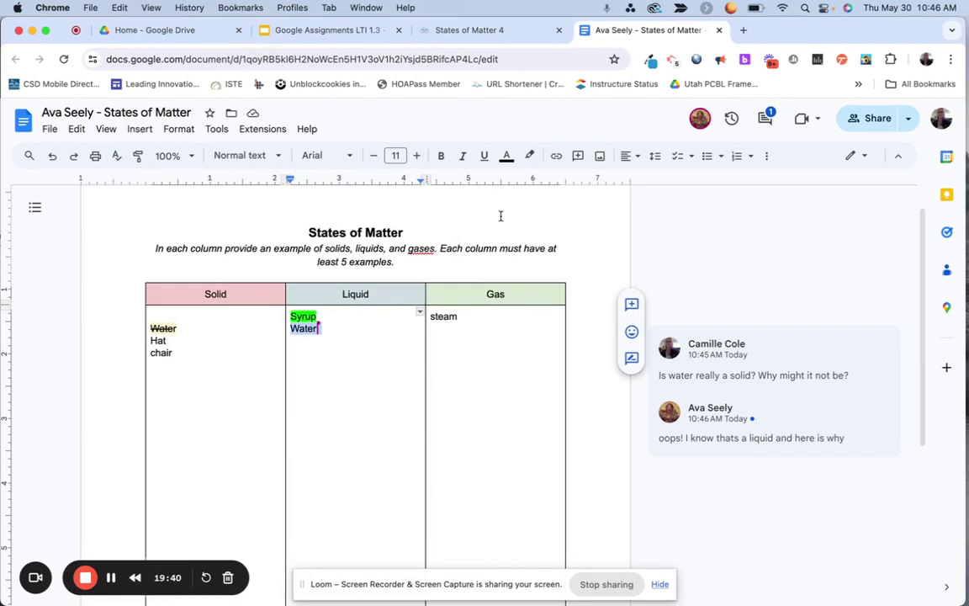
pyautogui.hotkey('ctrl', 'Up')
pyautogui.click(774, 180)
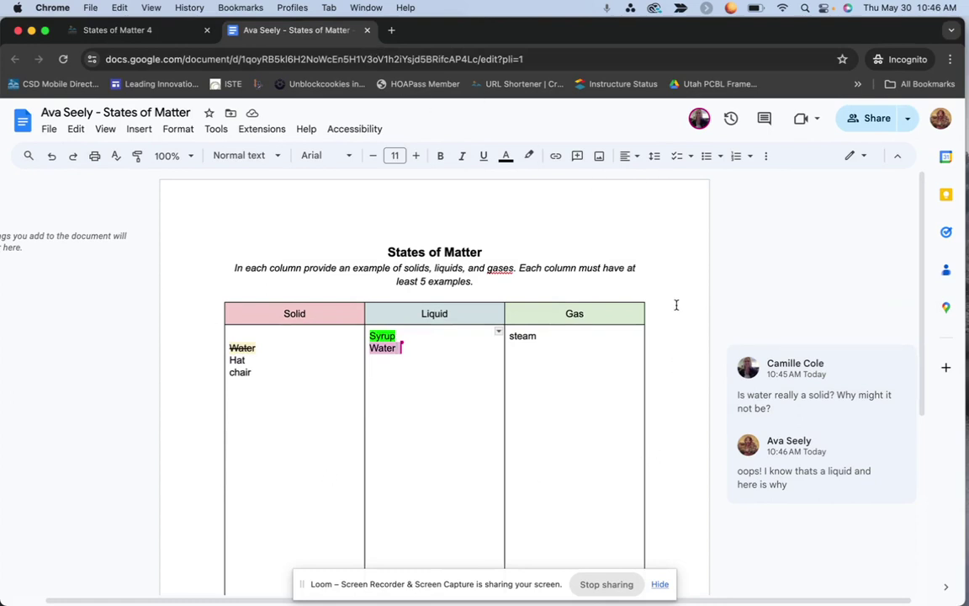
pyautogui.scroll(-3, 676, 305)
pyautogui.scroll(3, 675, 305)
# Step: Close the document, then submit States of Matter 4 with its attached file and confirm
pyautogui.click(367, 29)
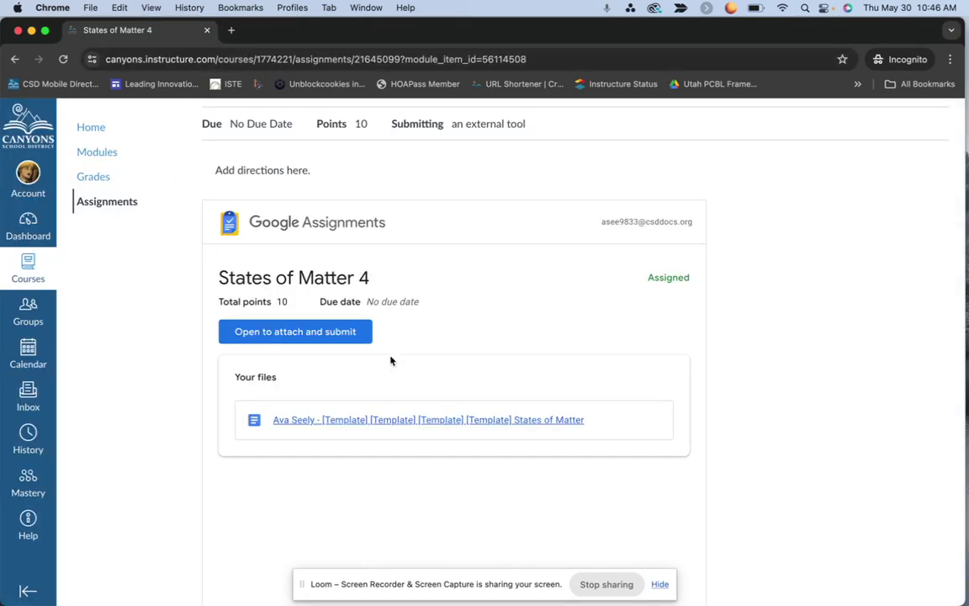
pyautogui.click(335, 331)
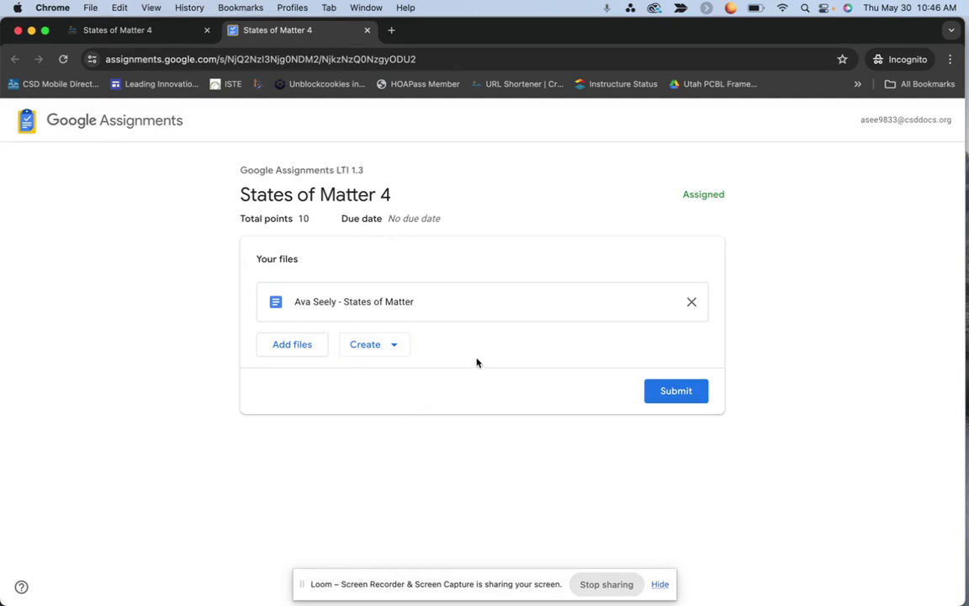
pyautogui.click(284, 353)
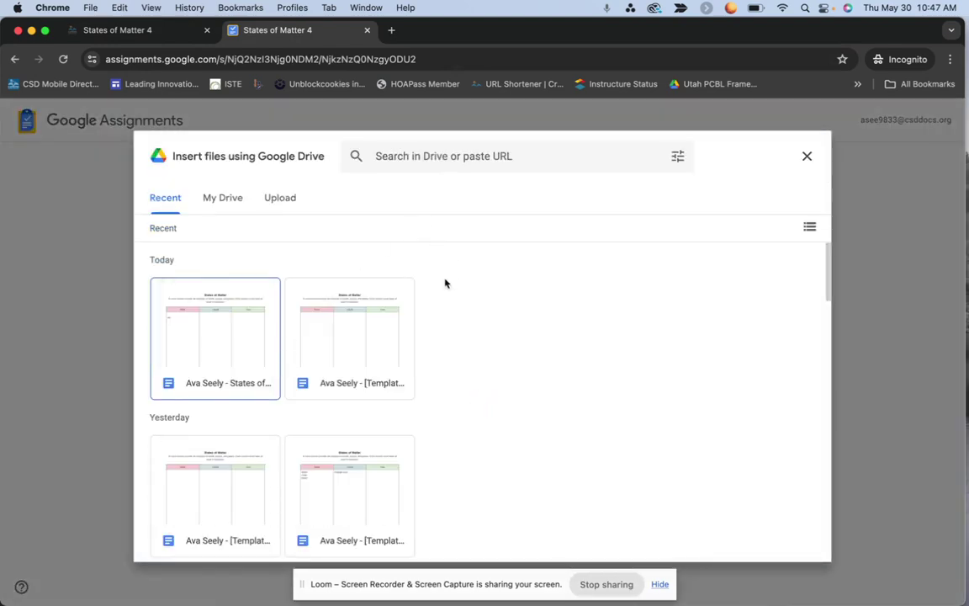
pyautogui.click(807, 156)
pyautogui.click(362, 347)
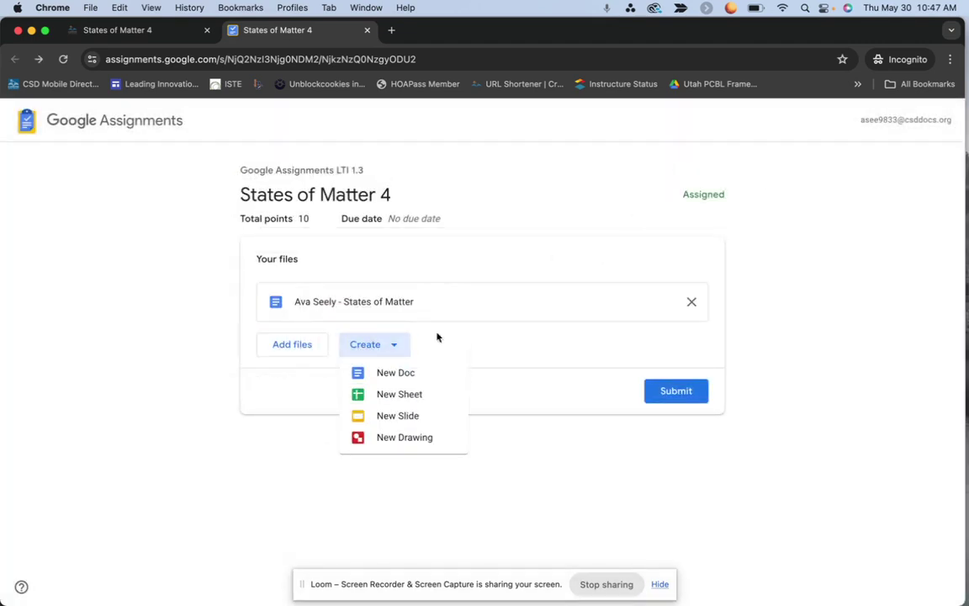
pyautogui.click(478, 329)
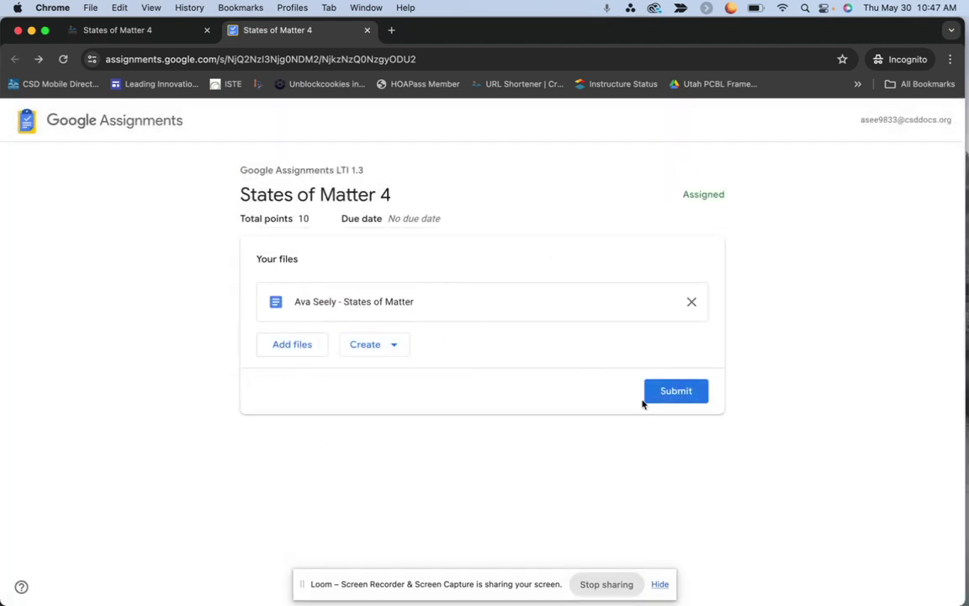
pyautogui.click(686, 395)
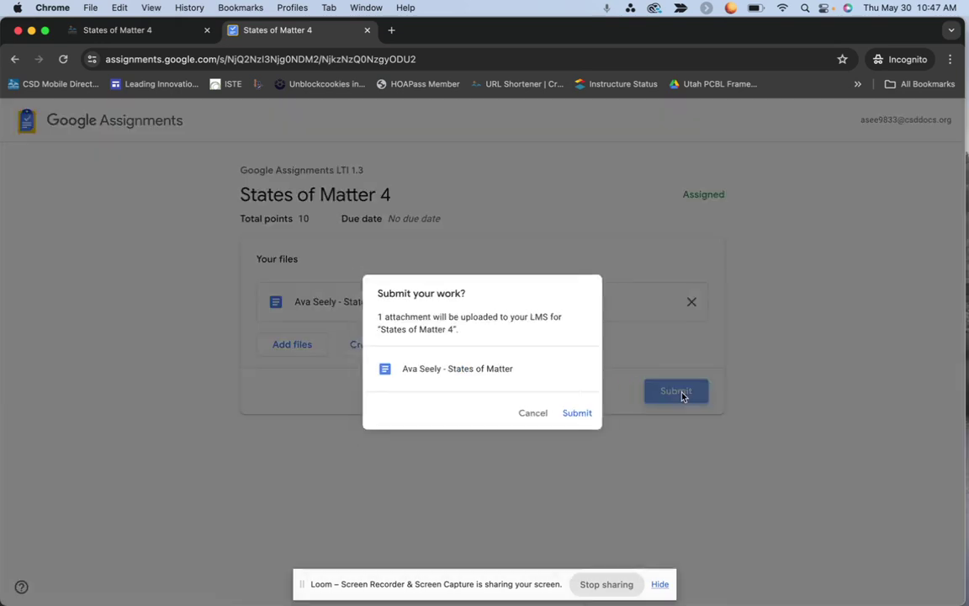
pyautogui.click(583, 418)
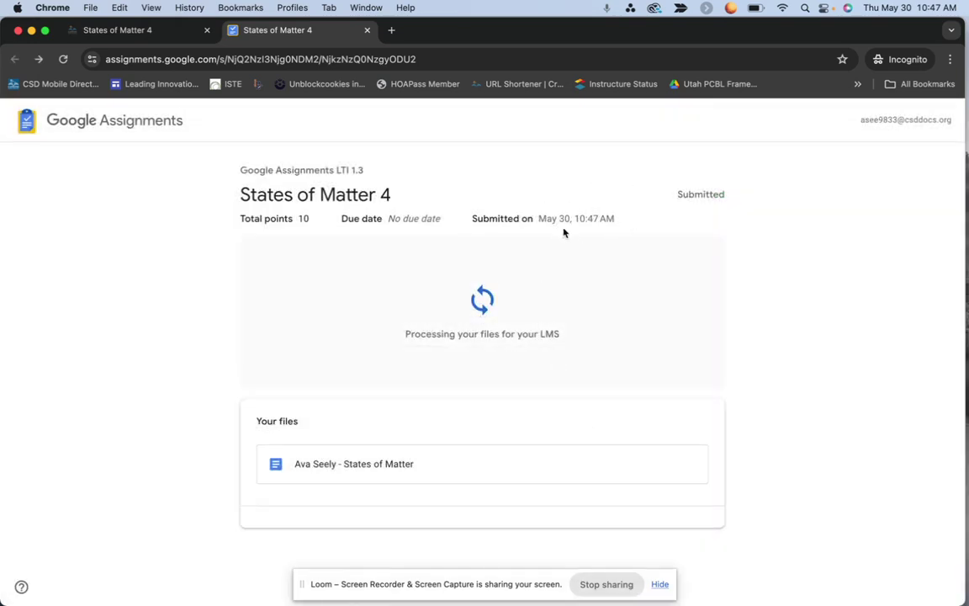
pyautogui.hotkey('ctrl', 'Up')
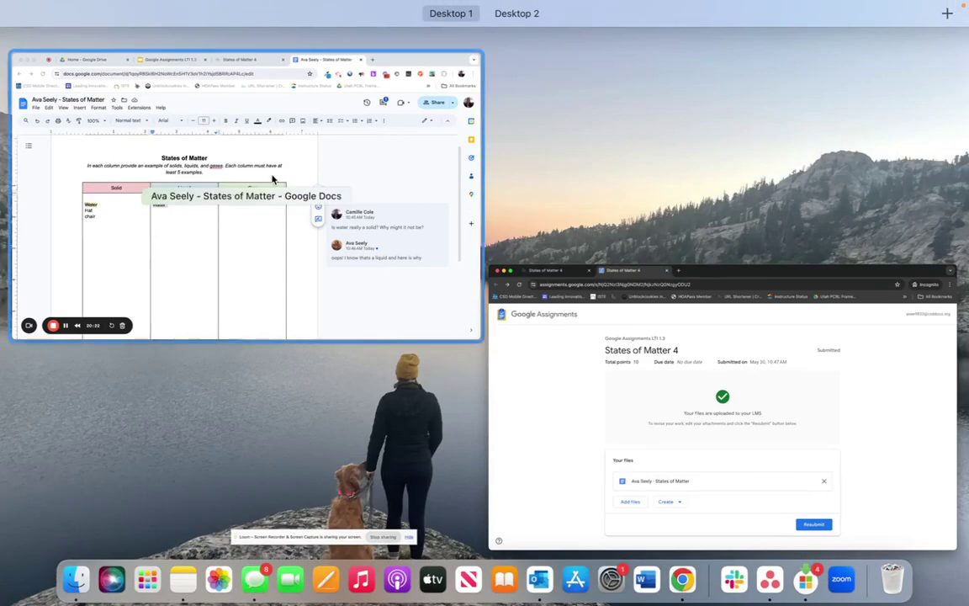
# Step: Reload the Canvas States of Matter 4 page, check the submitted file, and open SpeedGrader
pyautogui.click(260, 181)
pyautogui.click(471, 30)
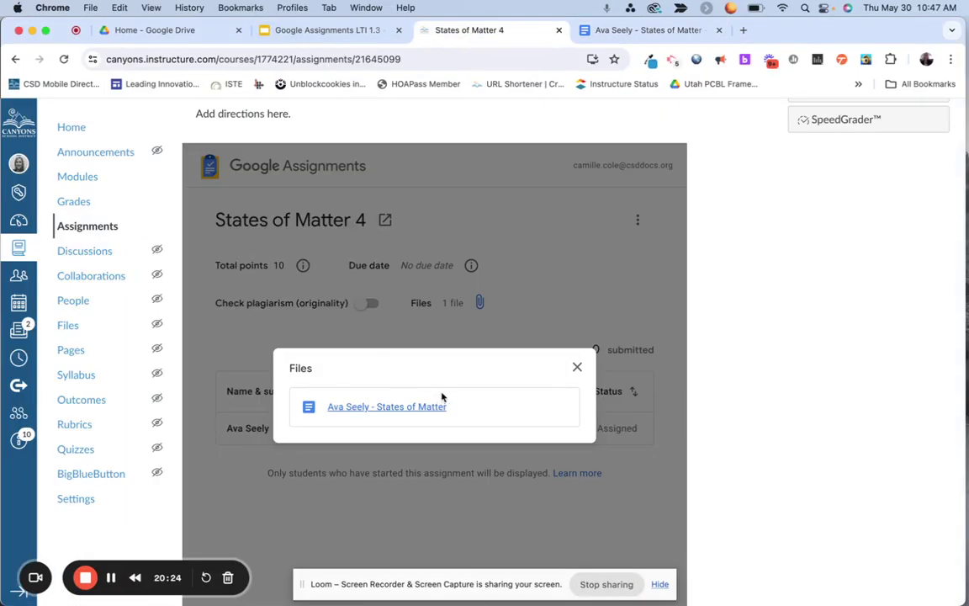
pyautogui.click(577, 367)
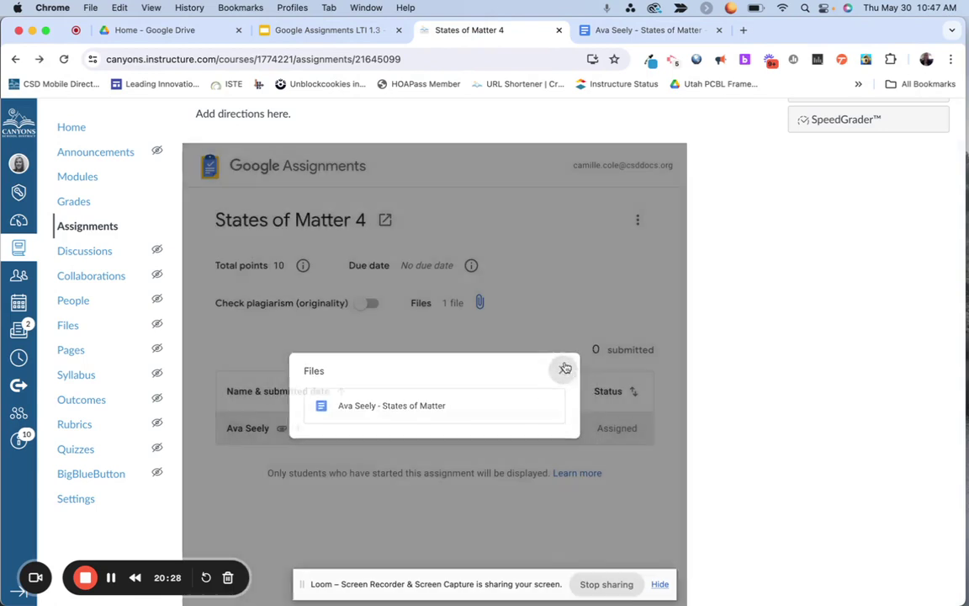
pyautogui.click(565, 369)
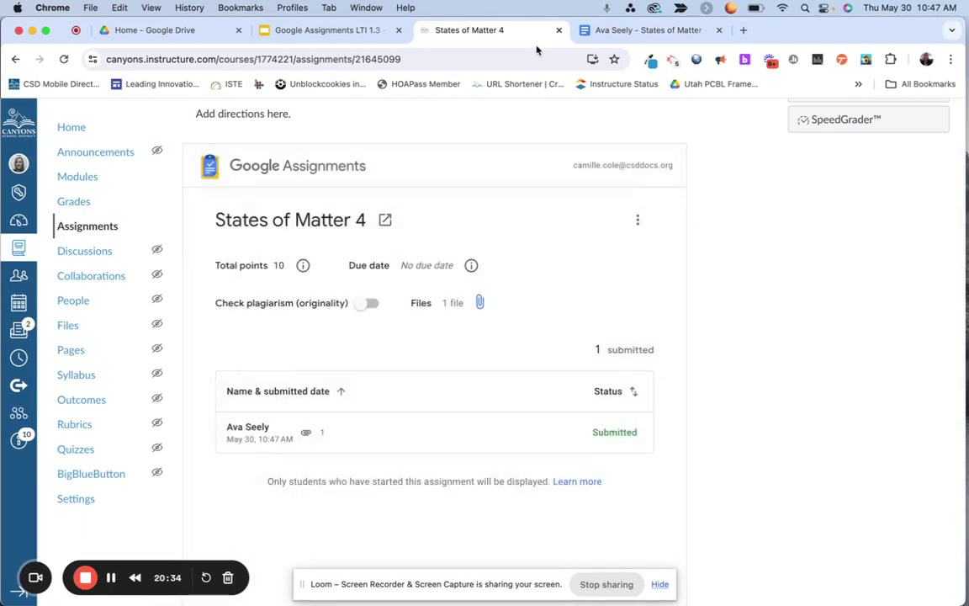
pyautogui.click(323, 436)
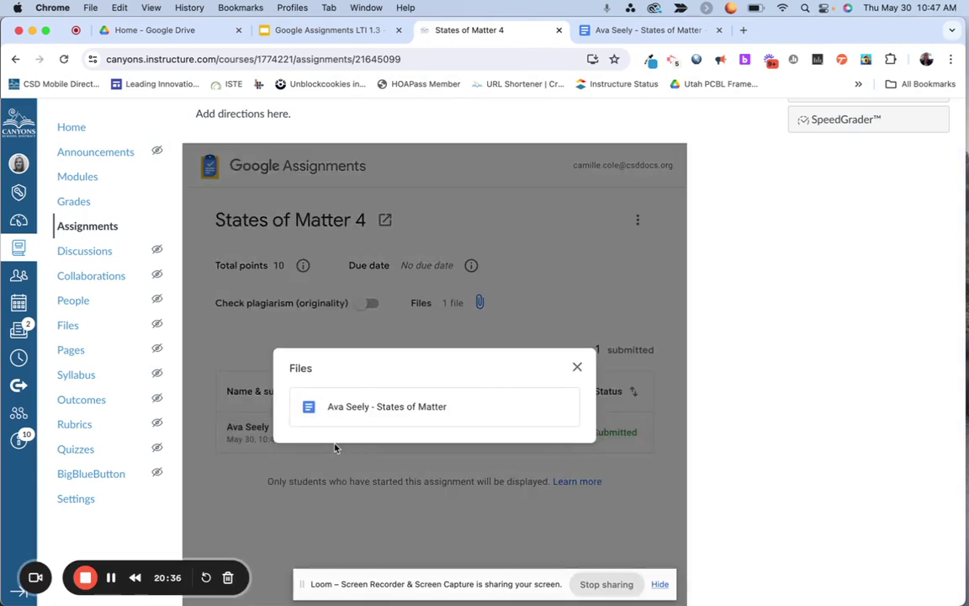
pyautogui.click(576, 366)
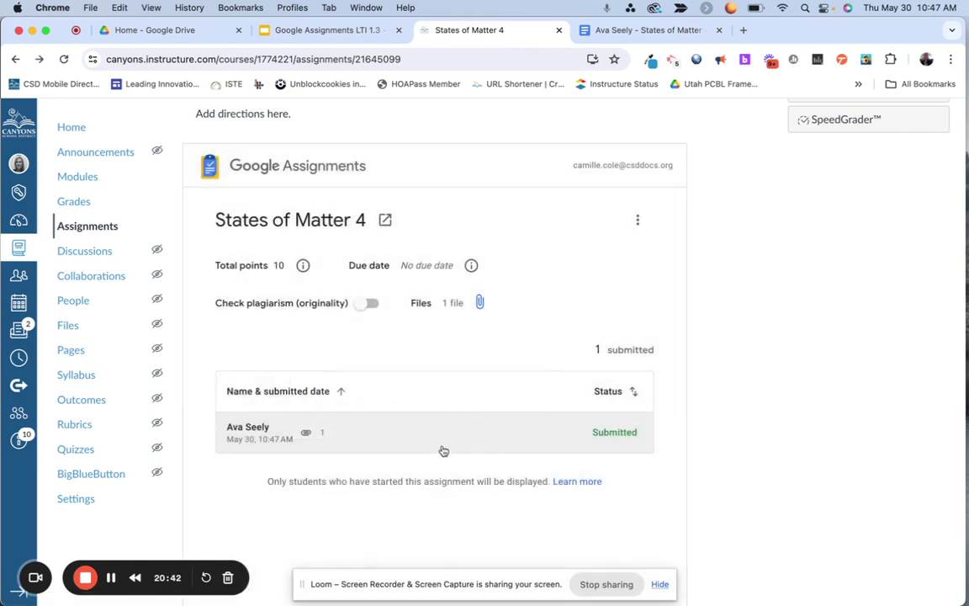
pyautogui.click(879, 126)
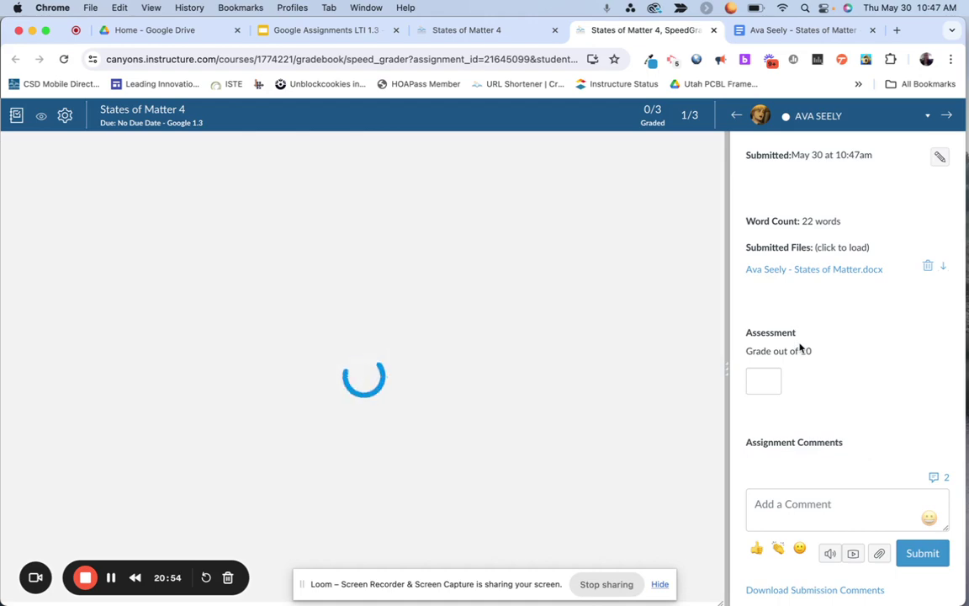
# Step: Open the student's submitted States of Matter document from Google Assignments
pyautogui.click(777, 30)
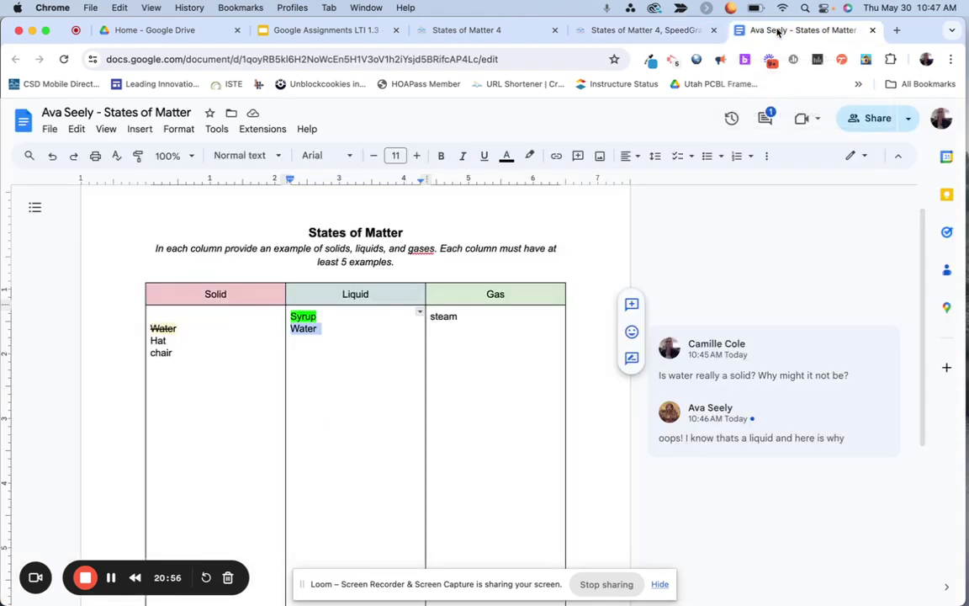
pyautogui.click(673, 30)
pyautogui.hotkey('ctrl', 'Up')
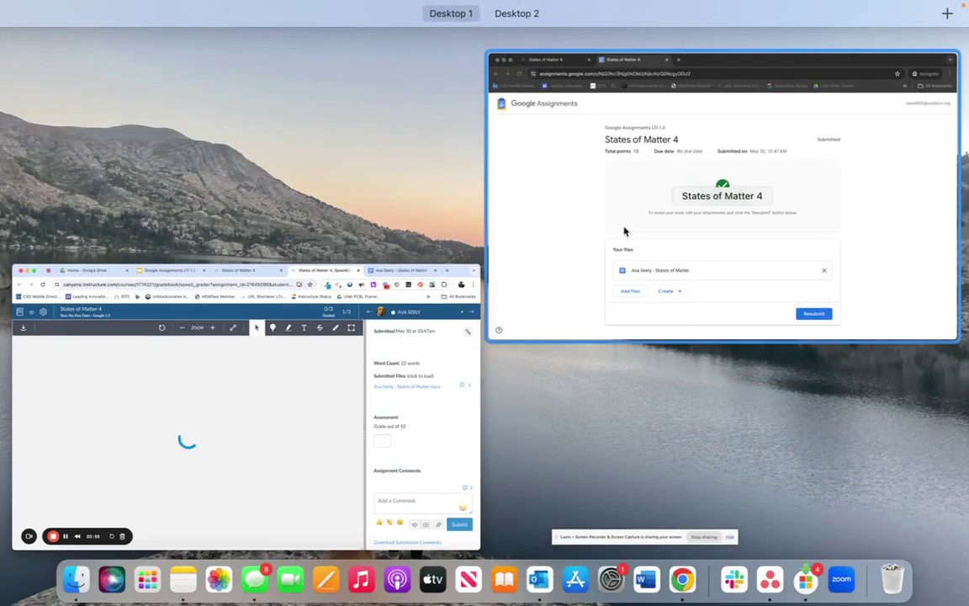
pyautogui.click(624, 230)
pyautogui.click(302, 464)
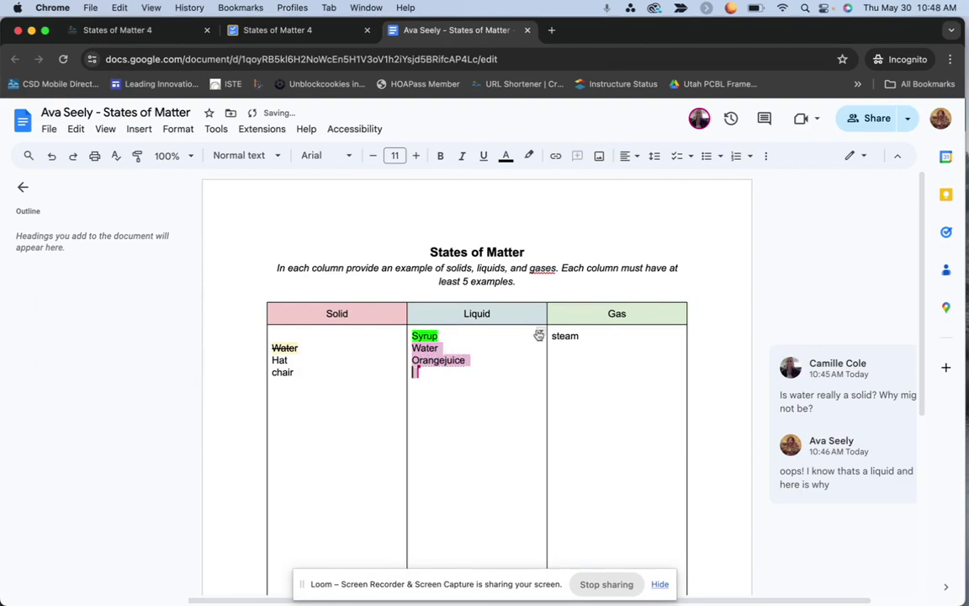
# Step: Add helium below steam in the Gas column of the live document
pyautogui.click(591, 339)
pyautogui.press('Return')
pyautogui.write('helium')
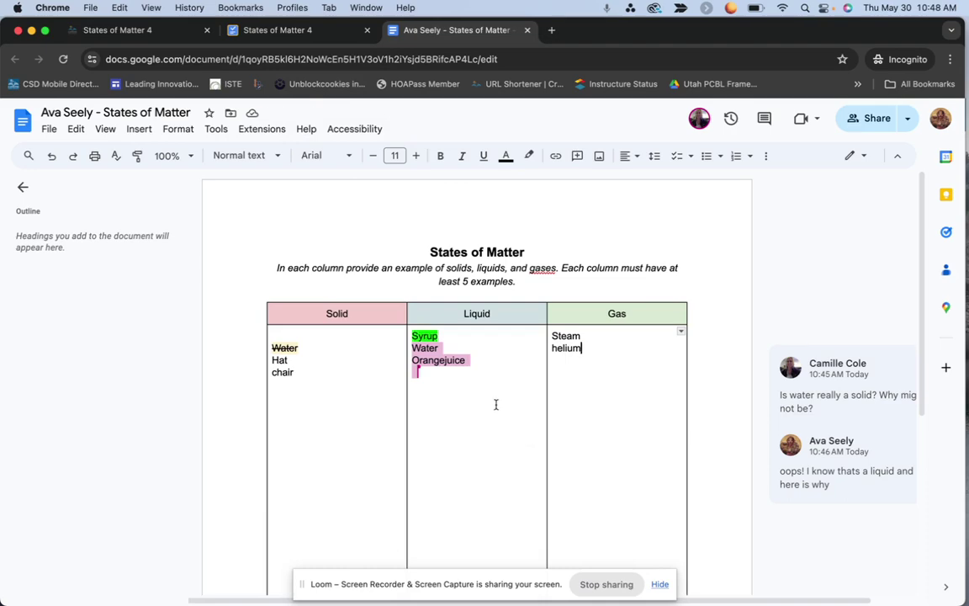
pyautogui.hotkey('ctrl', 'Up')
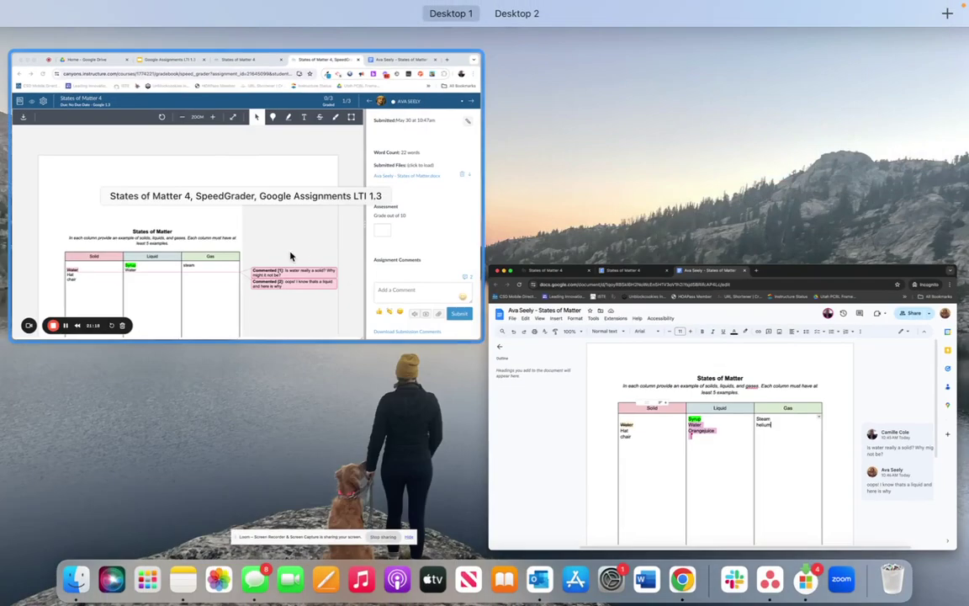
pyautogui.click(261, 224)
# Step: Reload SpeedGrader to view the commented submission, then present the Google Assignments LTI 1.3 slides
pyautogui.click(327, 55)
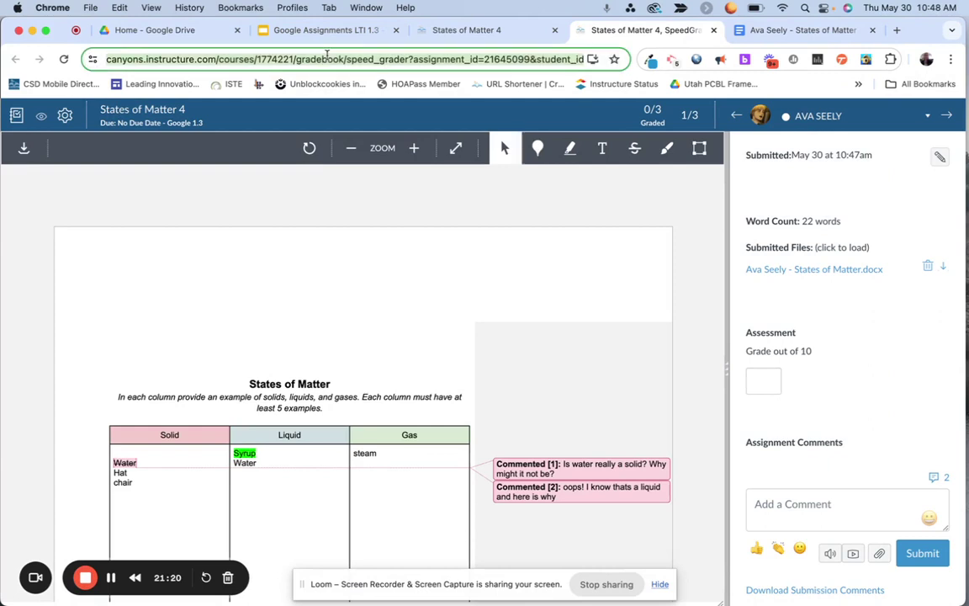
pyautogui.press('Return')
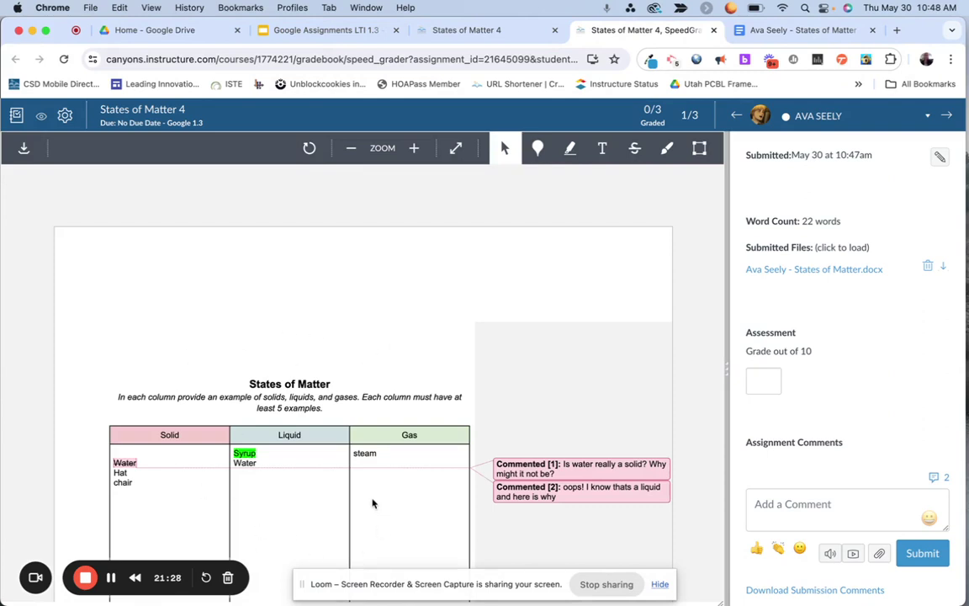
pyautogui.scroll(-2, 373, 503)
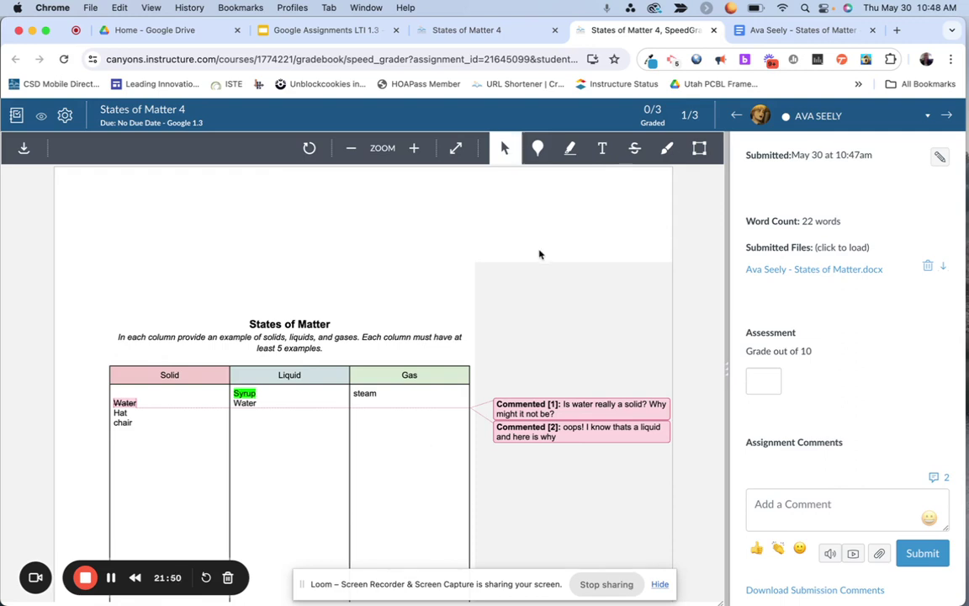
pyautogui.click(328, 32)
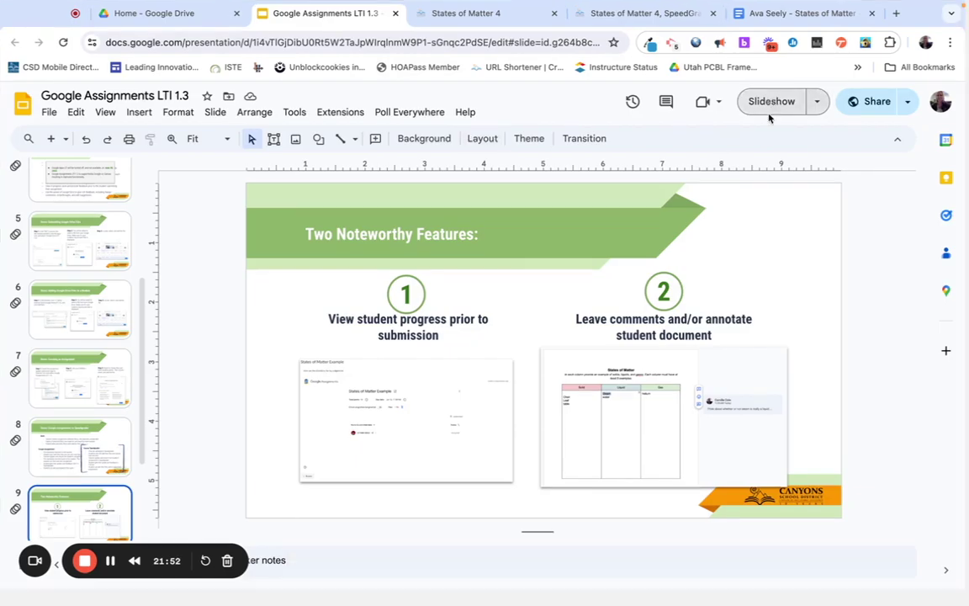
pyautogui.click(769, 114)
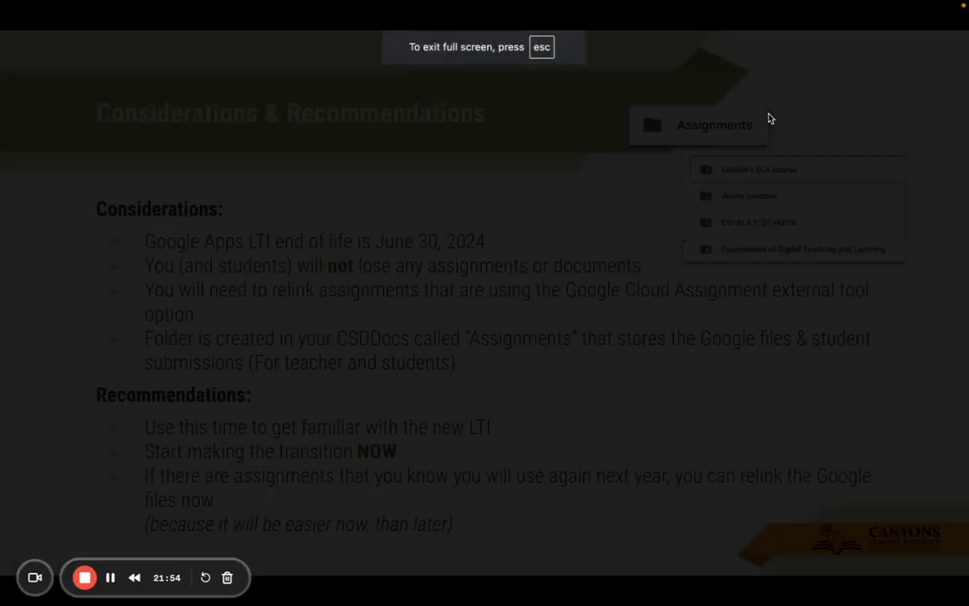